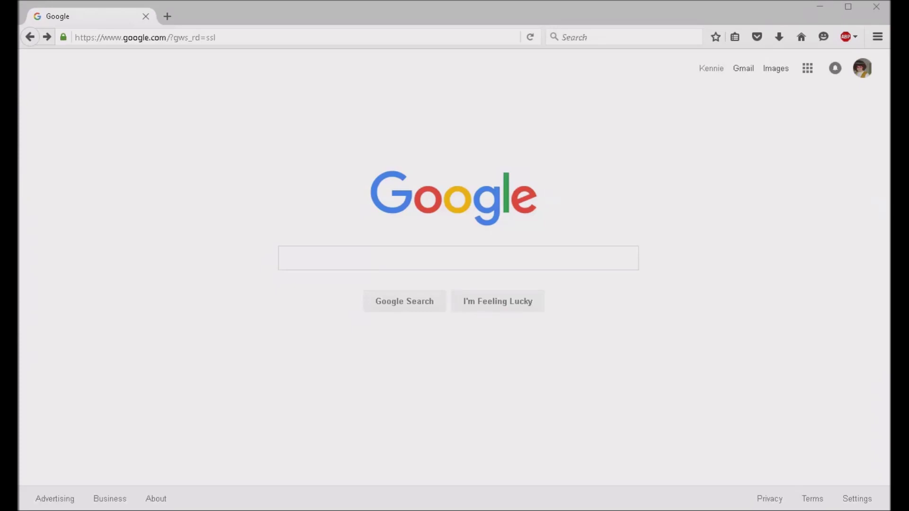
# Step: Search Google for silicondust hdhomerun and open the SiliconDust website from the results
pyautogui.click(319, 261)
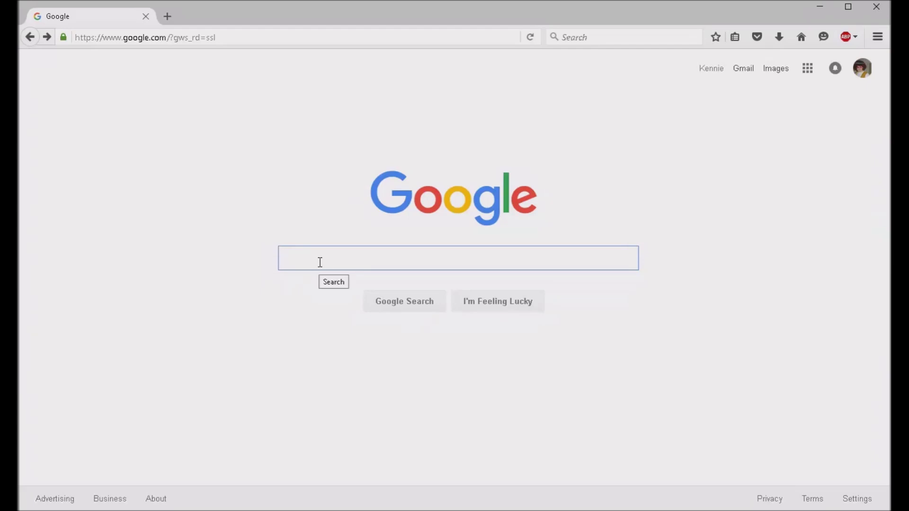
pyautogui.write('silicon')
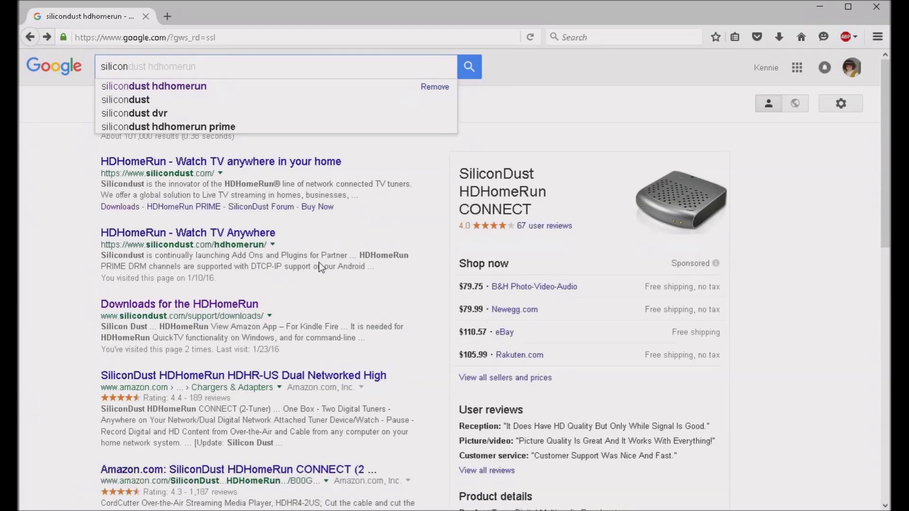
pyautogui.click(175, 163)
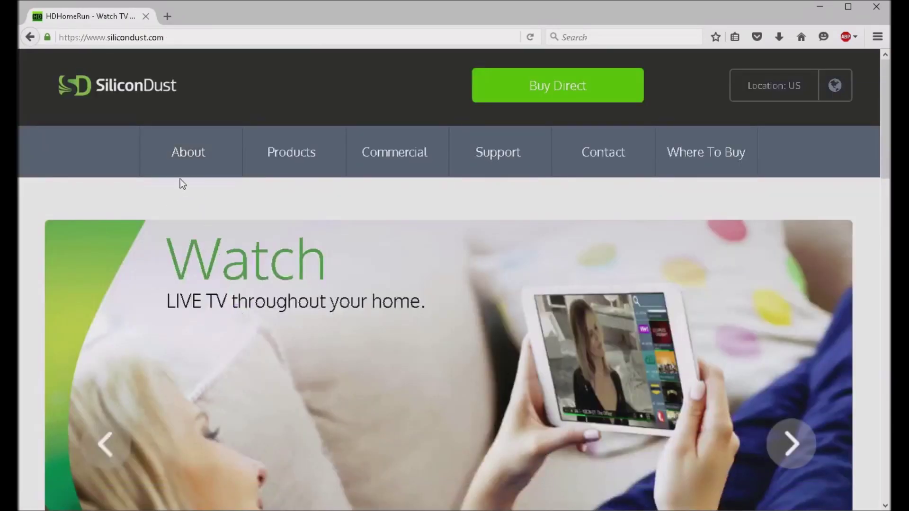
# Step: Look through the HDHomeRun DVR product page and open the HDHomeRun CONNECT product page
pyautogui.moveTo(301, 176)
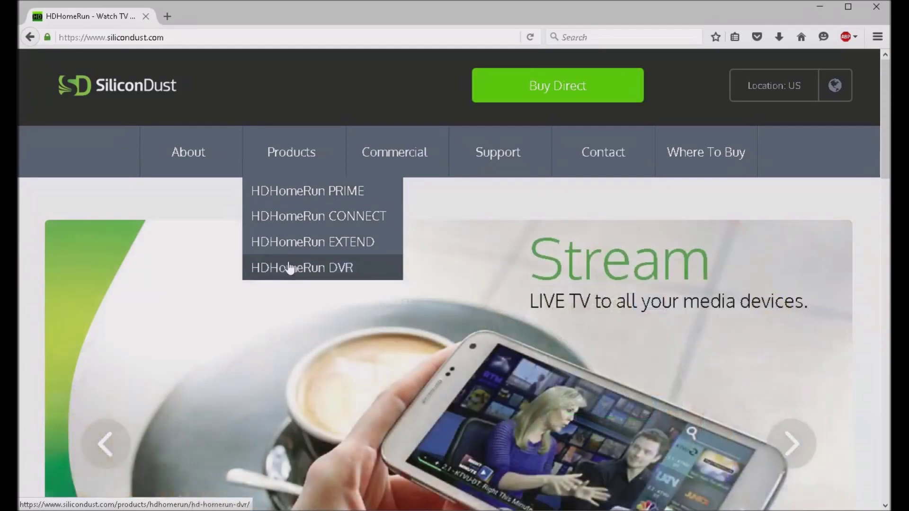
pyautogui.click(292, 265)
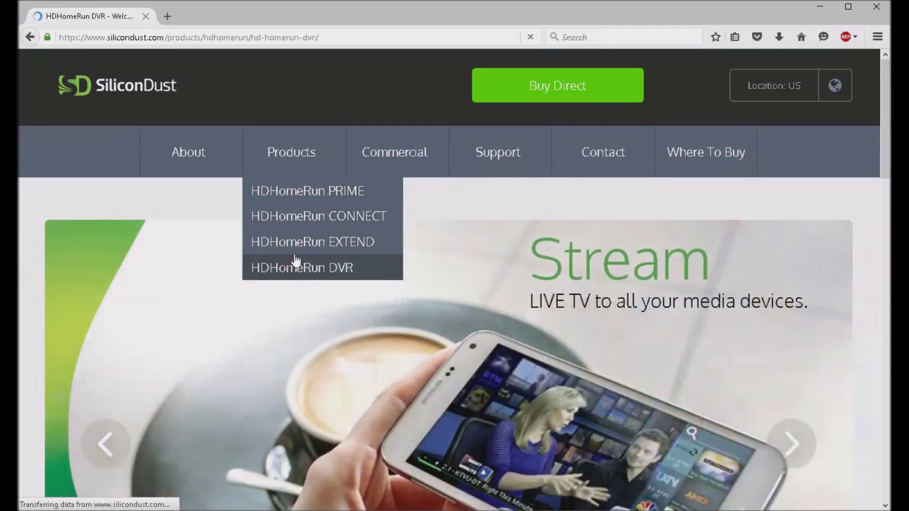
pyautogui.scroll(-15, 376, 223)
pyautogui.scroll(-5, 359, 251)
pyautogui.scroll(20, 345, 260)
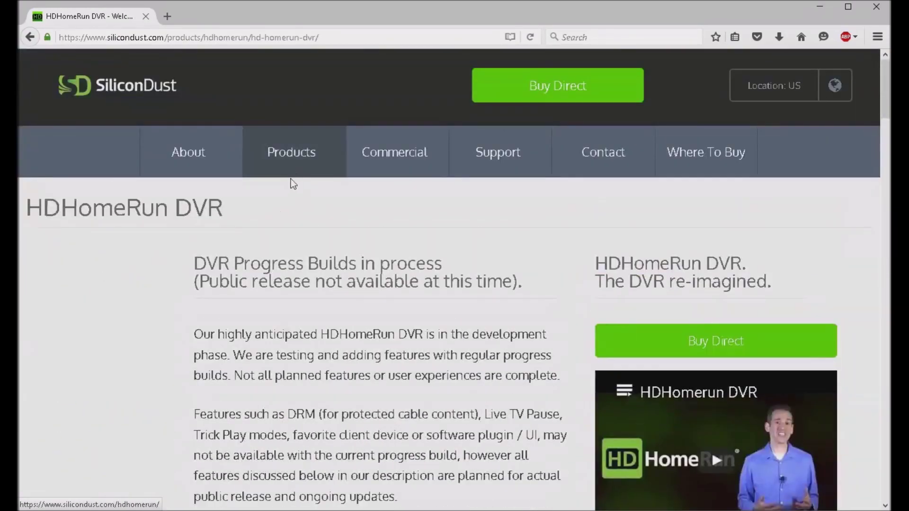
pyautogui.moveTo(291, 164)
pyautogui.click(285, 219)
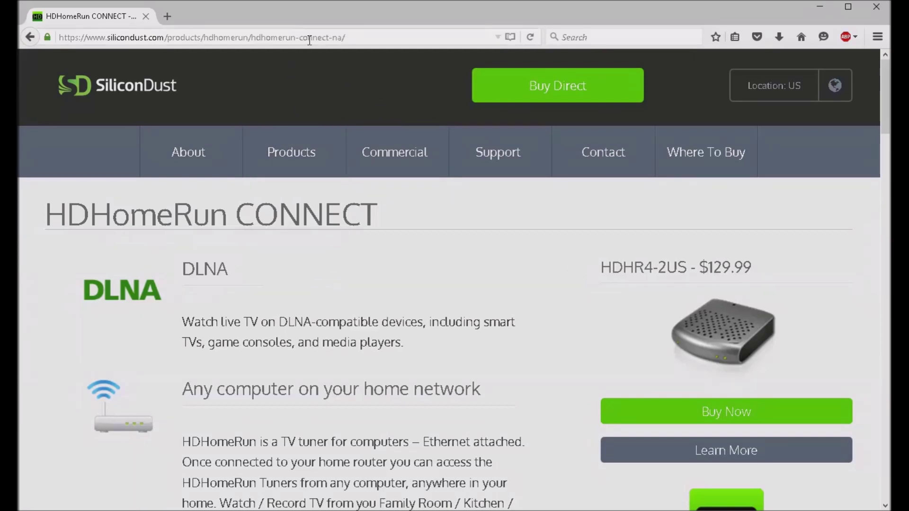
# Step: Return to google.com, search for "media portal" and open the team-mediaportal.com website
pyautogui.click(268, 37)
pyautogui.write('google.com/')
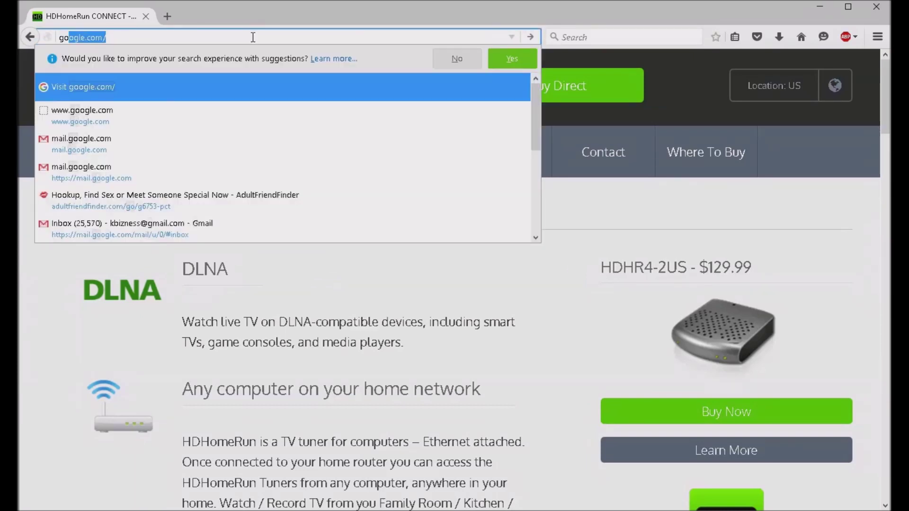
pyautogui.press('Return')
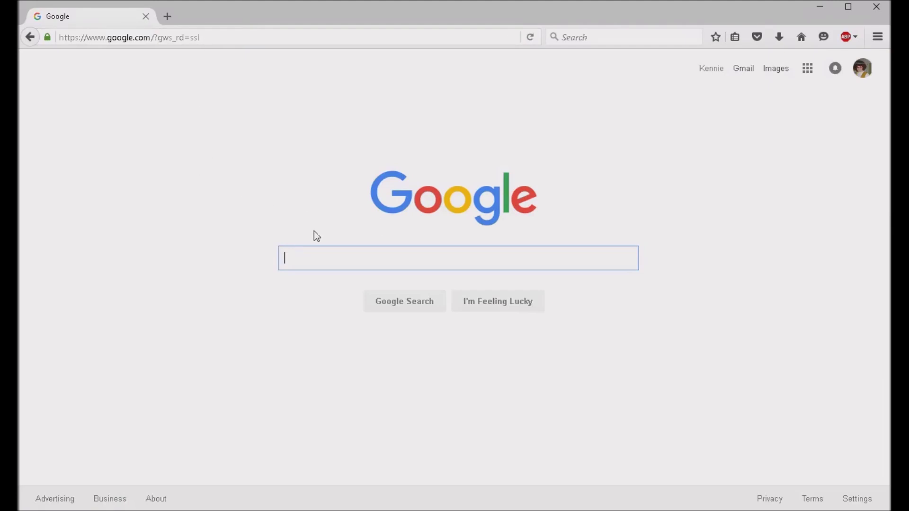
pyautogui.click(298, 254)
pyautogui.write('media portal')
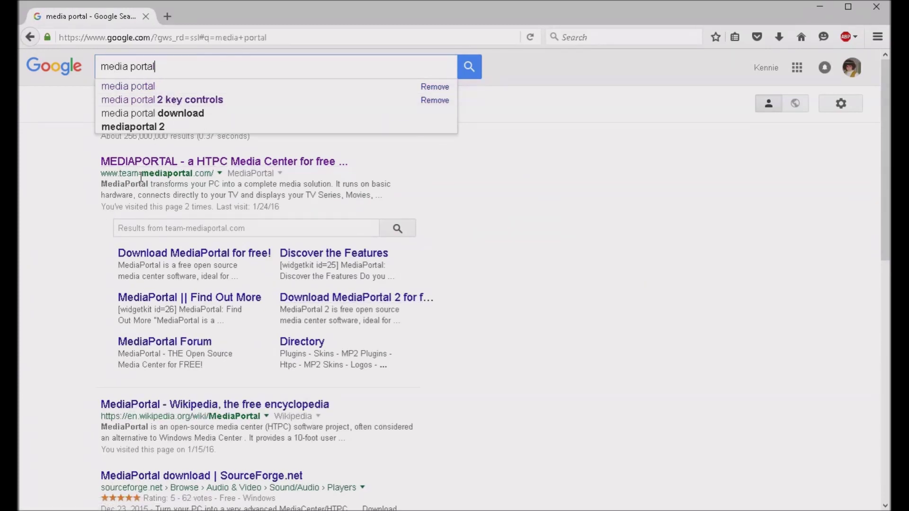
pyautogui.click(192, 166)
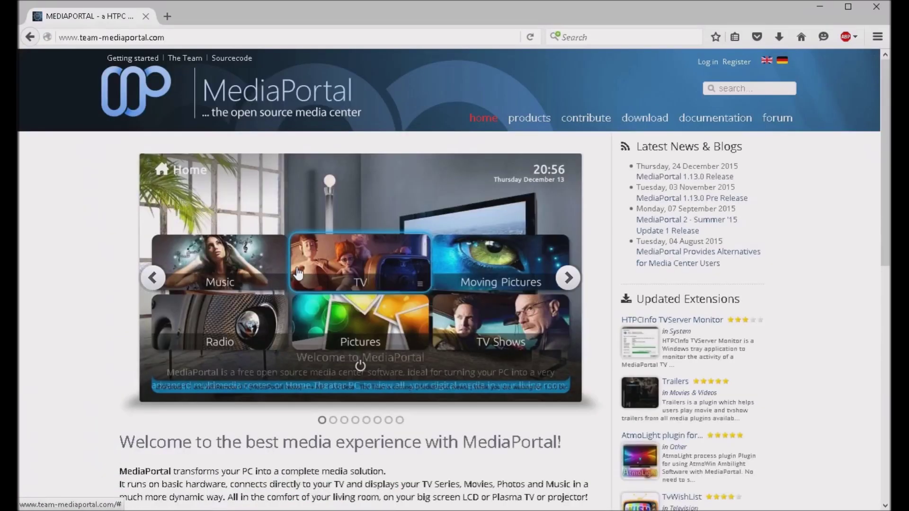
# Step: Open the MediaPortal download page and examine the feature comparison table of MediaPortal 1 and MediaPortal 2
pyautogui.moveTo(640, 119)
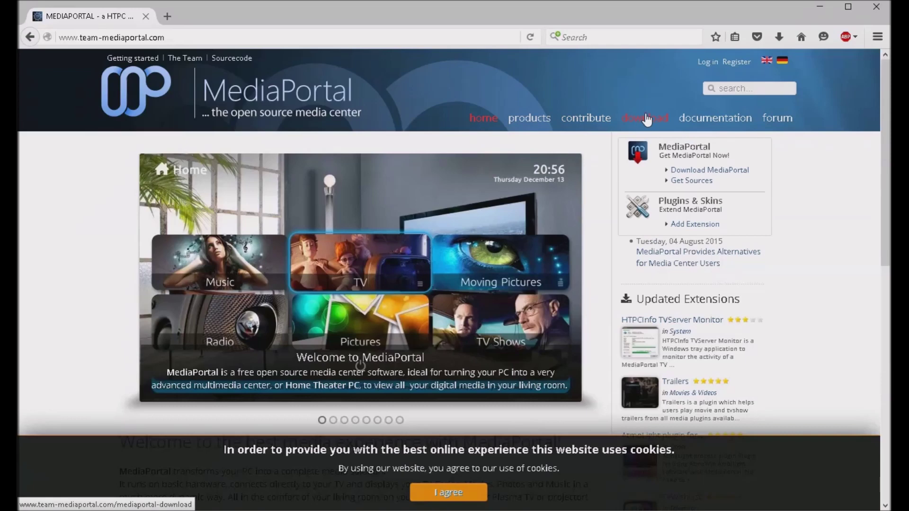
pyautogui.click(647, 120)
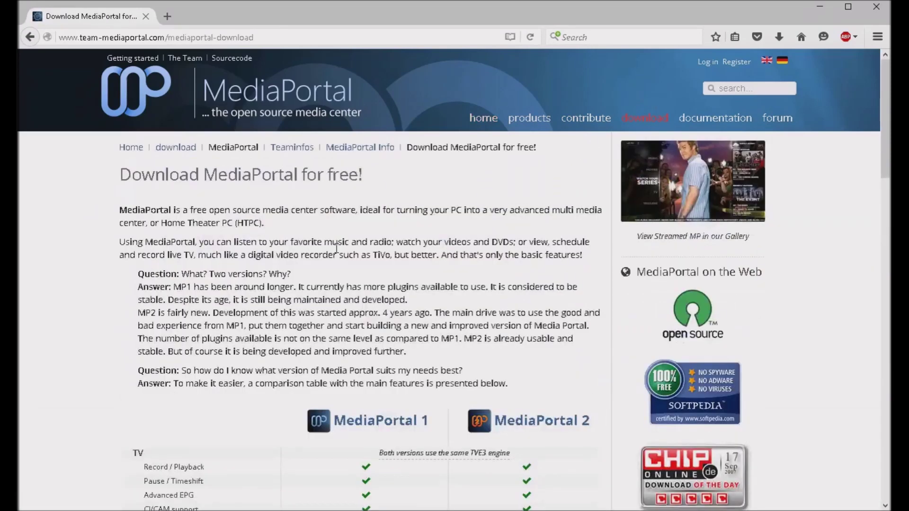
pyautogui.scroll(-3, 336, 249)
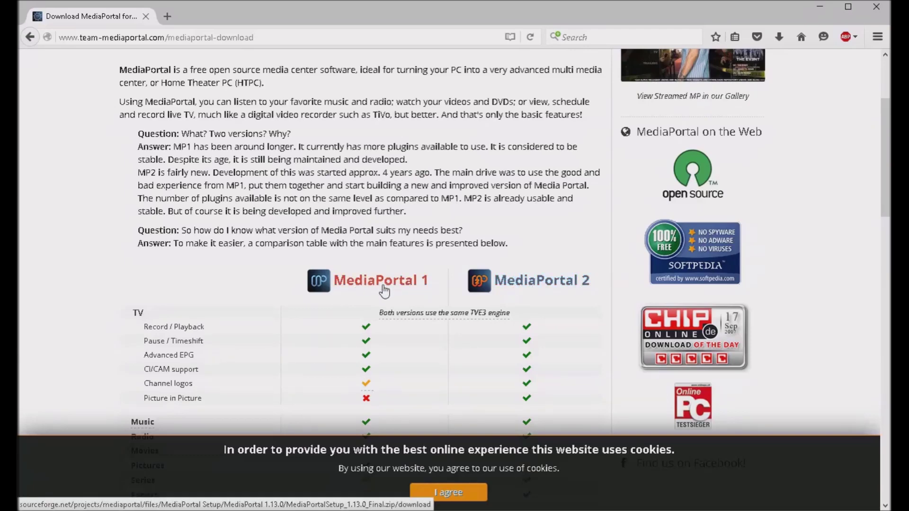
pyautogui.scroll(-2, 385, 291)
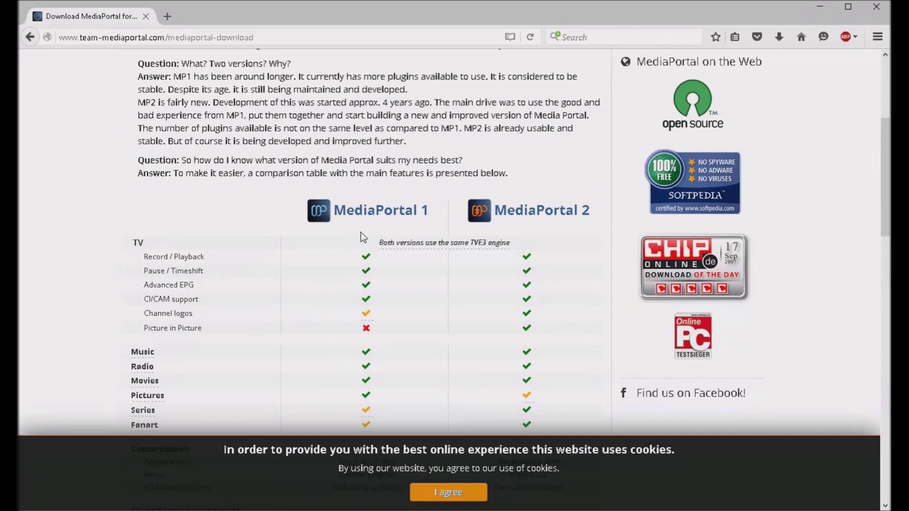
pyautogui.scroll(-2, 367, 235)
pyautogui.moveTo(370, 236)
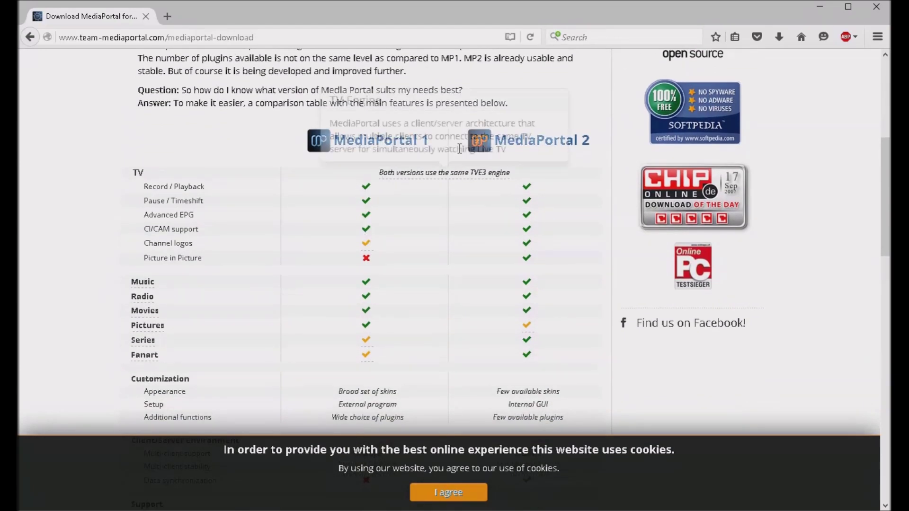
pyautogui.scroll(-5, 348, 182)
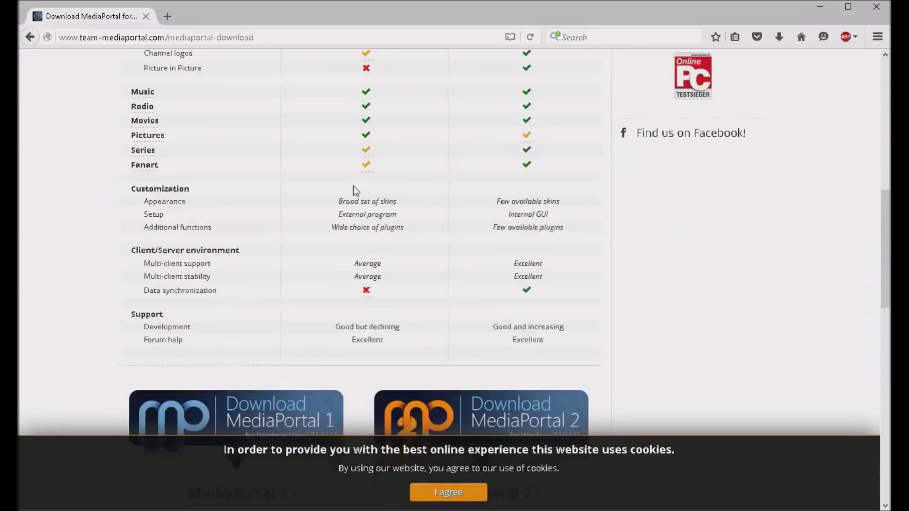
pyautogui.scroll(8, 359, 192)
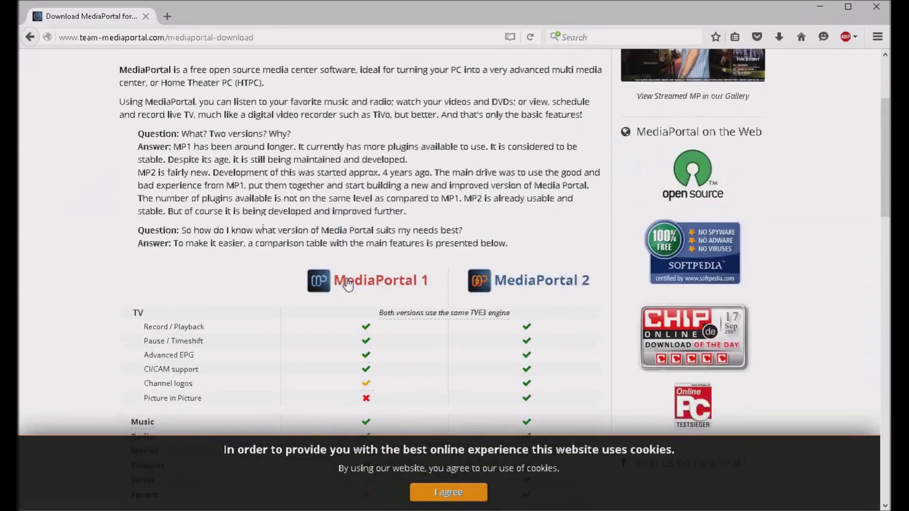
# Step: Download MediaPortal 1 as MediaPortalSetup_1.13.0_Final.zip and extract the archive with 7-Zip into the Downloads folder
pyautogui.click(350, 283)
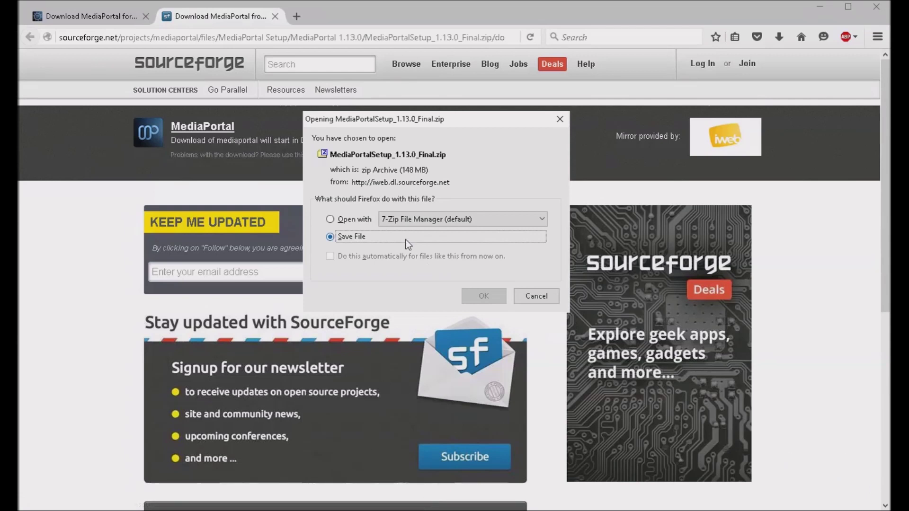
pyautogui.click(483, 297)
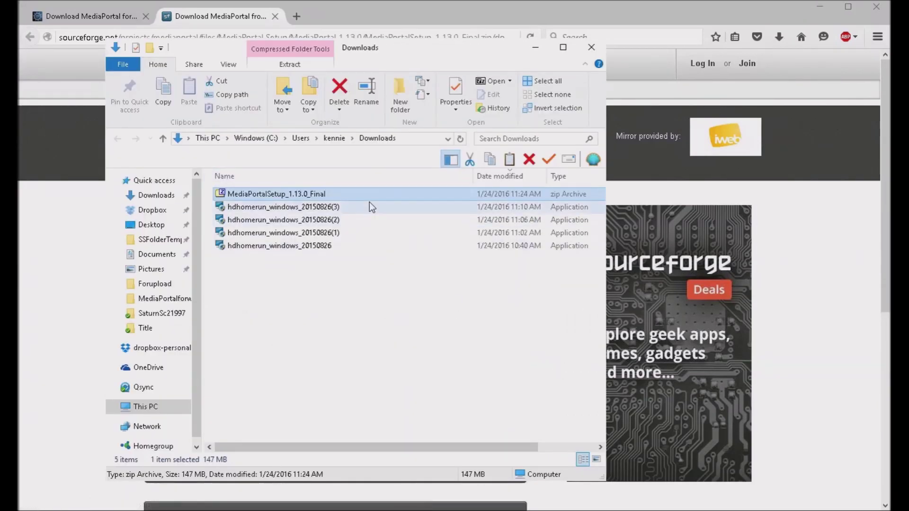
pyautogui.rightClick(280, 193)
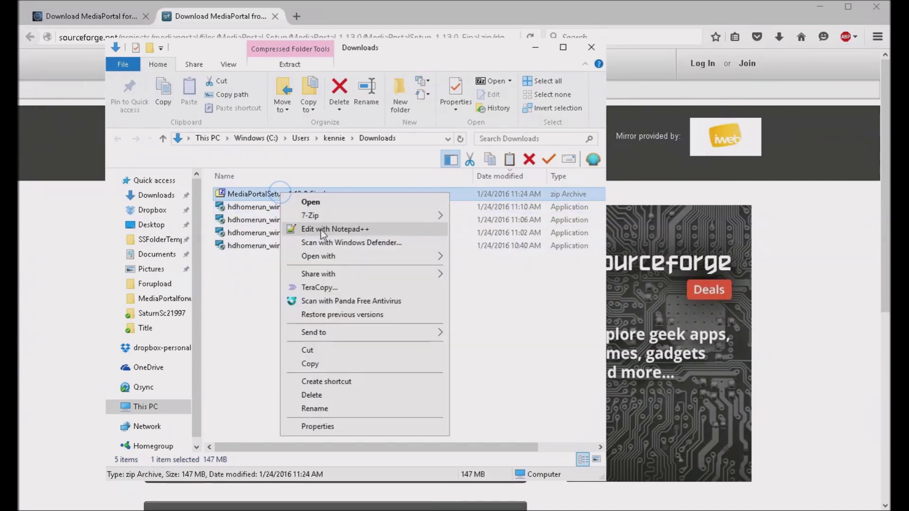
pyautogui.click(836, 472)
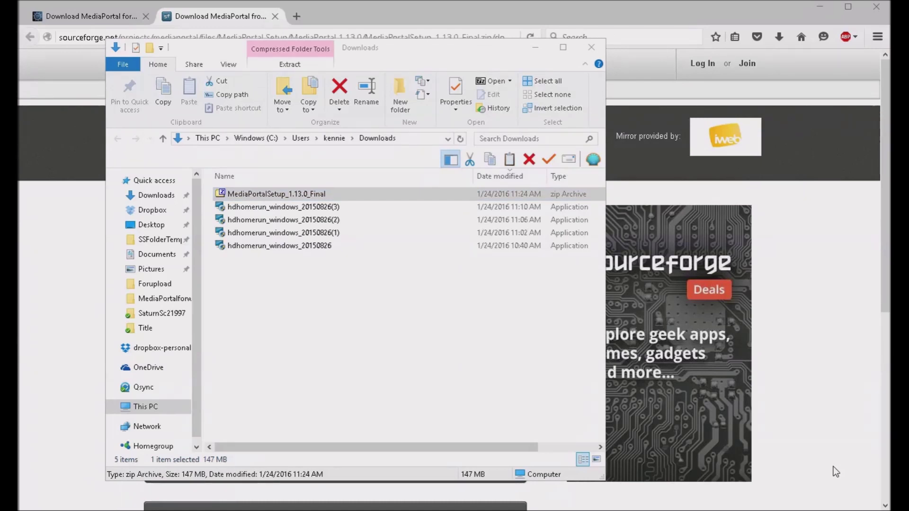
pyautogui.rightClick(306, 194)
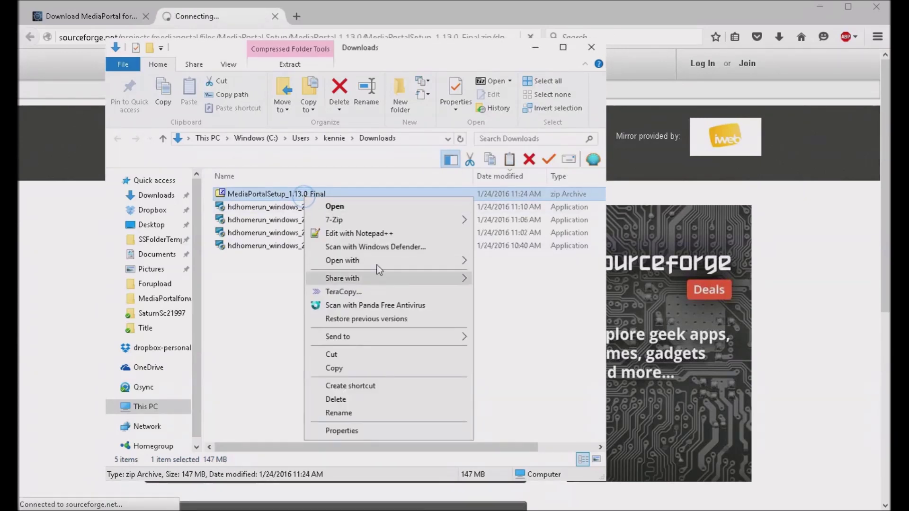
pyautogui.moveTo(401, 223)
pyautogui.click(501, 245)
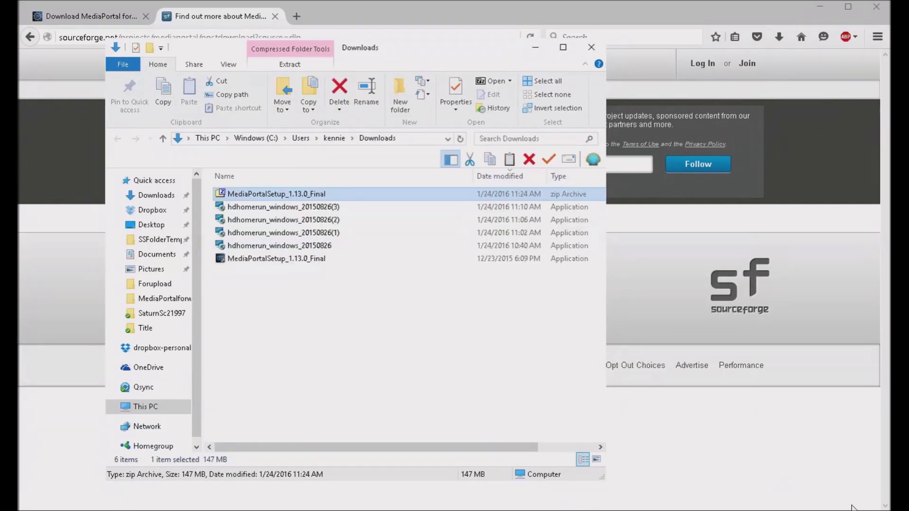
# Step: Run the extracted MediaPortalSetup_1.13.0_Final application and accept English (United States) as the installer language
pyautogui.rightClick(277, 260)
pyautogui.click(303, 277)
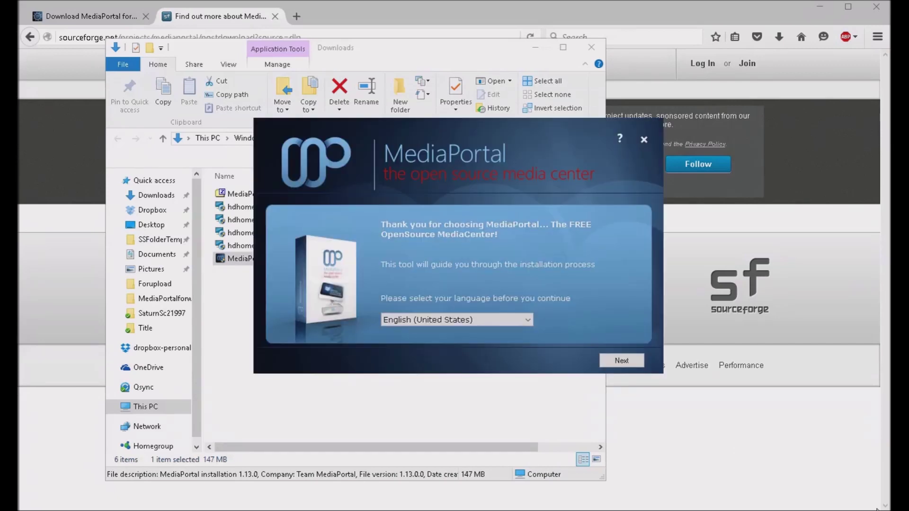
pyautogui.click(457, 320)
pyautogui.click(458, 320)
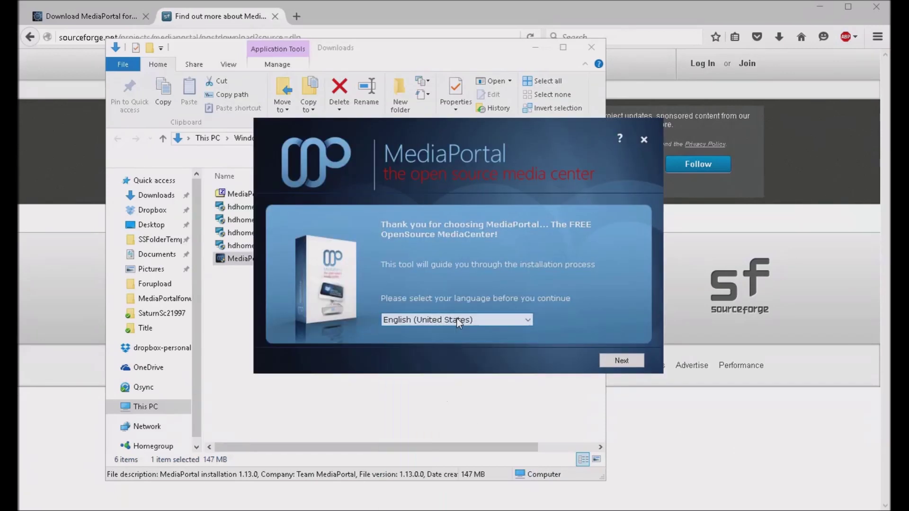
pyautogui.click(616, 360)
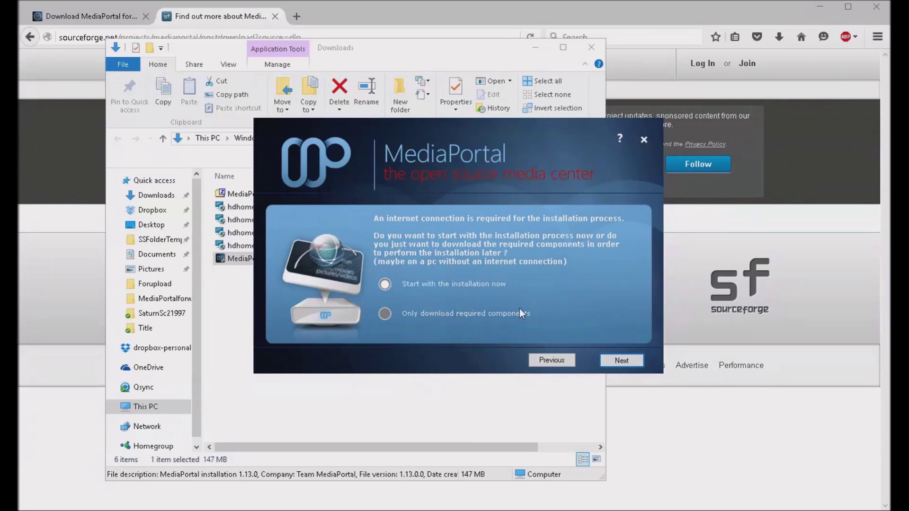
# Step: Choose to start the installation now, use MediaPortal to watch TV, and perform an advanced installation
pyautogui.click(616, 360)
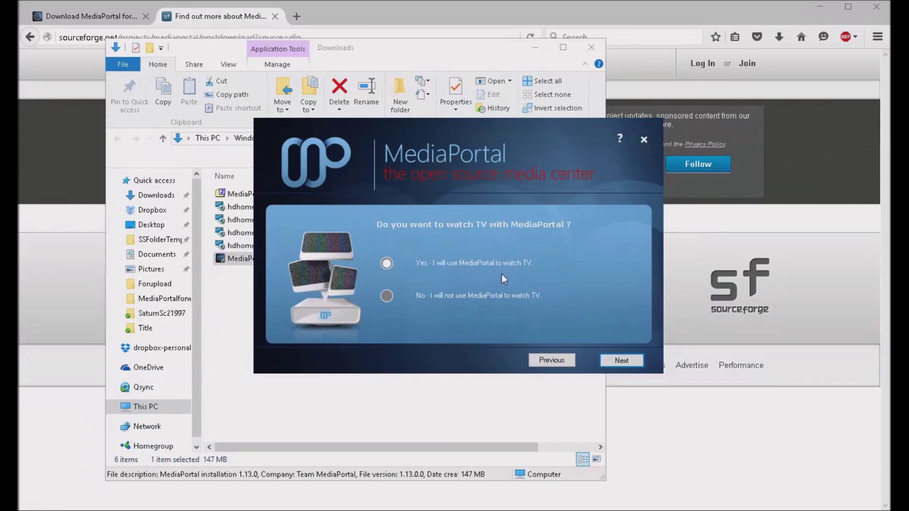
pyautogui.click(621, 361)
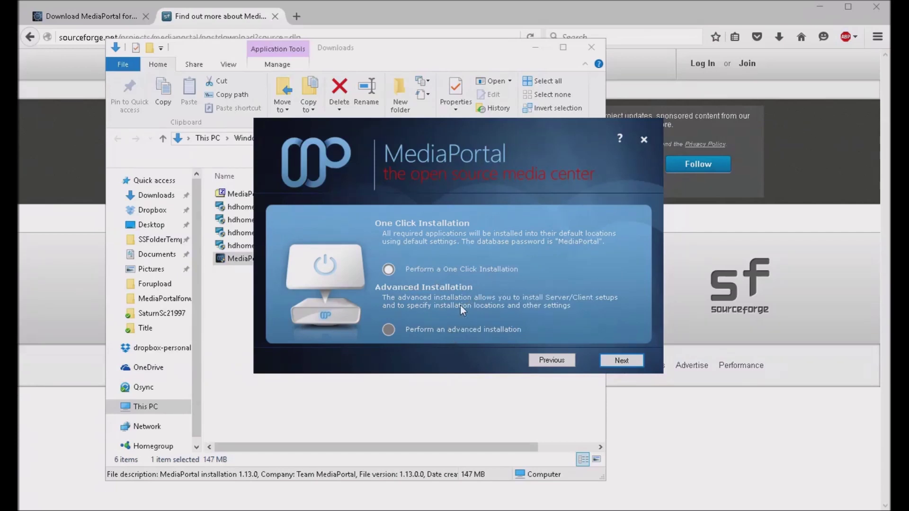
pyautogui.click(450, 329)
pyautogui.click(619, 360)
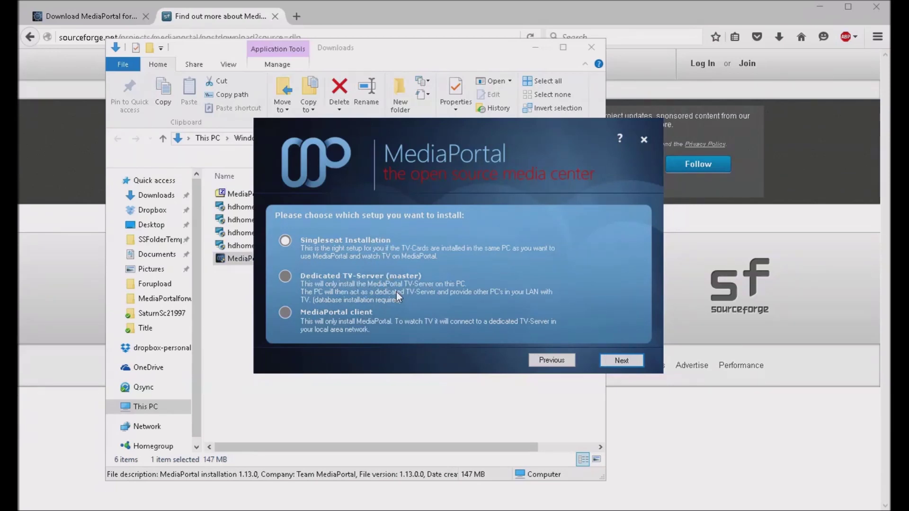
# Step: Choose the Singleseat Installation with MySQL 5 as the SQL server
pyautogui.click(616, 362)
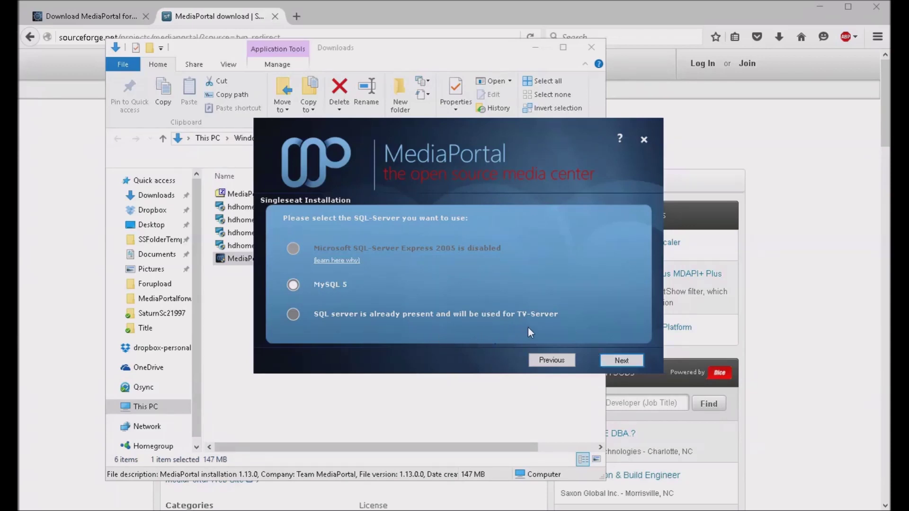
pyautogui.click(617, 360)
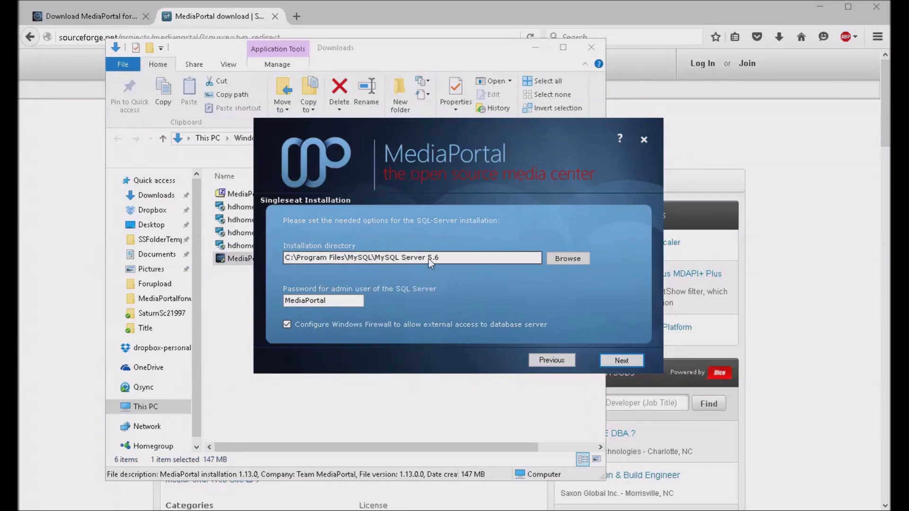
# Step: Copy the SQL server installation directory, C:\Program Files\MySQL\MySQL Server 5.6, into a text editor document and bring that window into view
pyautogui.click(449, 261)
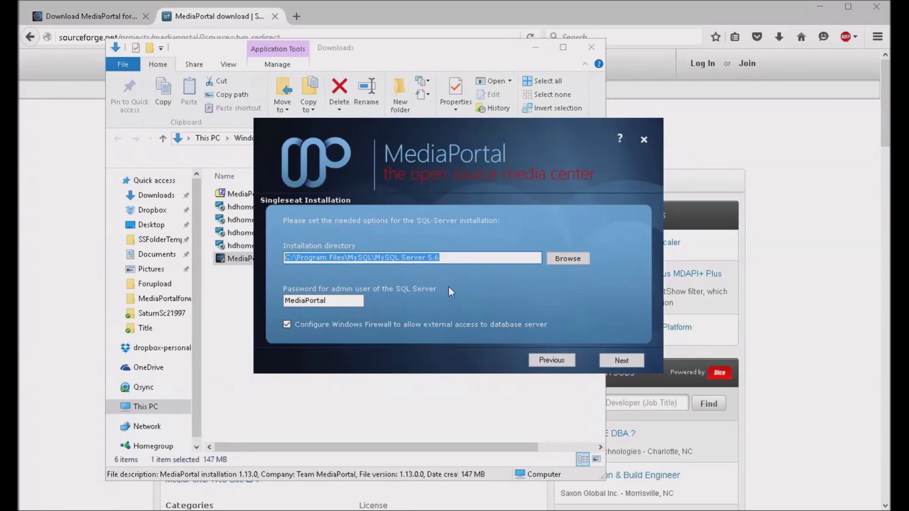
pyautogui.press('super')
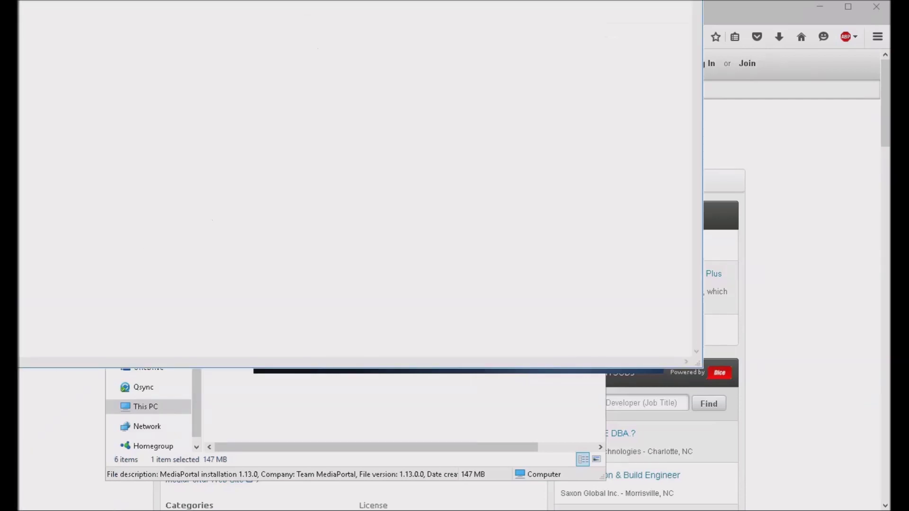
pyautogui.moveTo(459, 1); pyautogui.dragTo(461, 122)
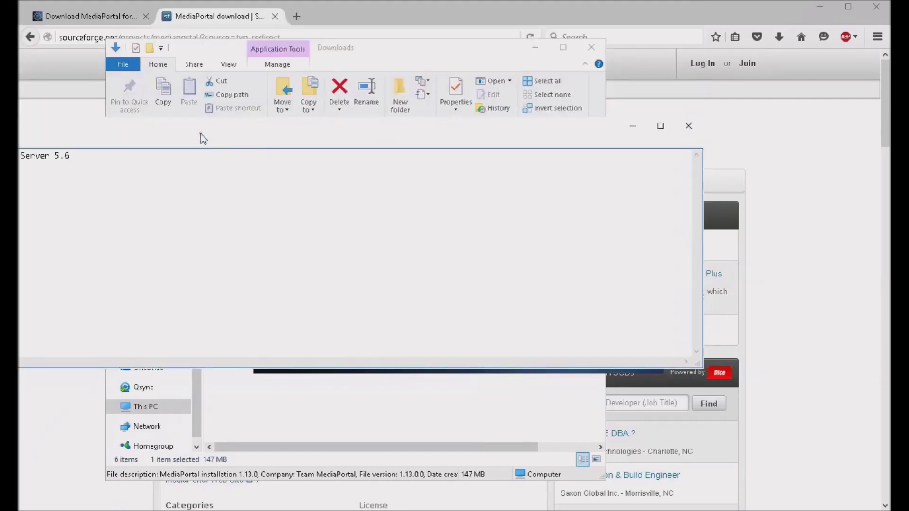
# Step: Move the text editor window out of the way and accept the default SQL server directory, admin password and firewall option
pyautogui.moveTo(201, 136); pyautogui.dragTo(432, 237)
pyautogui.moveTo(303, 233); pyautogui.dragTo(891, 249)
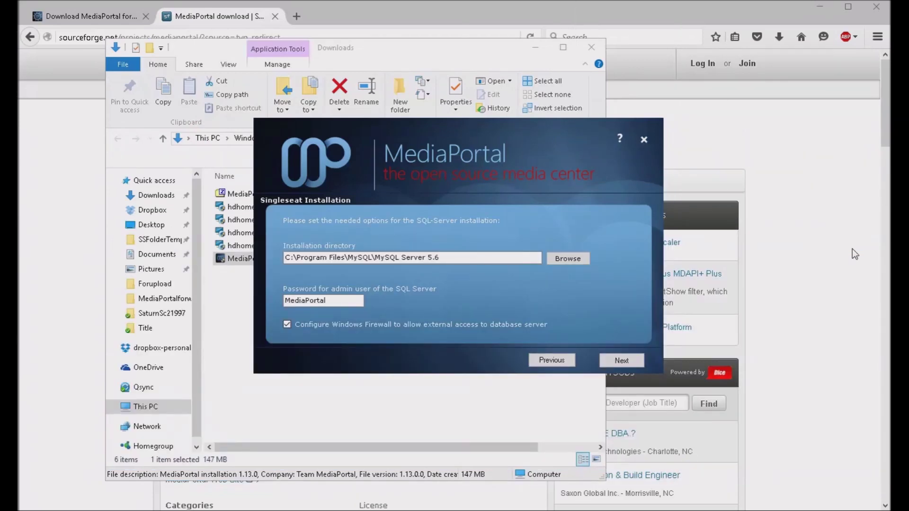
pyautogui.doubleClick(338, 300)
pyautogui.click(351, 303)
pyautogui.click(621, 363)
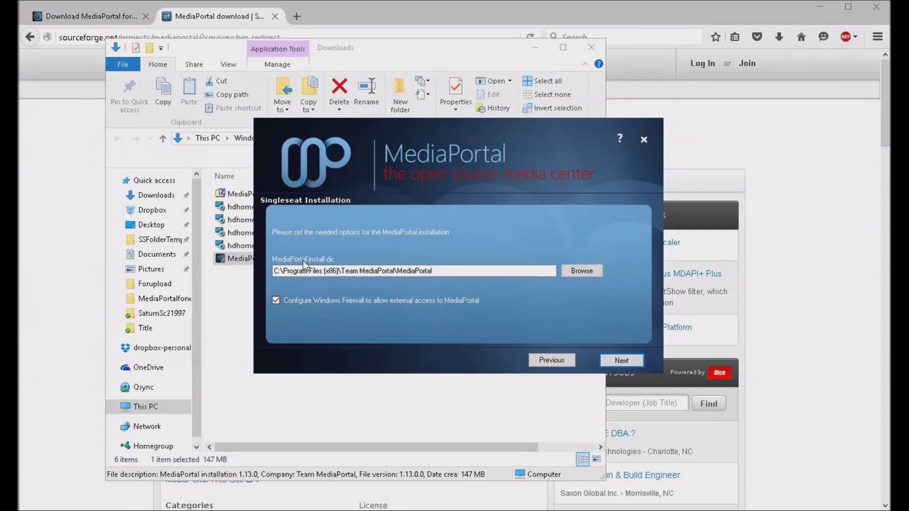
# Step: Accept the default installation directories and firewall access options for MediaPortal and the TV-Server
pyautogui.moveTo(451, 272); pyautogui.dragTo(172, 254)
pyautogui.click(621, 362)
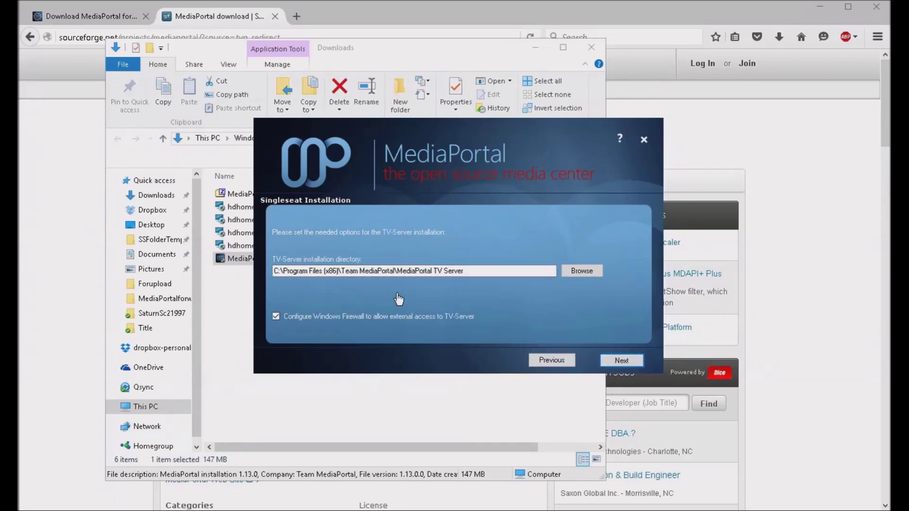
pyautogui.moveTo(481, 277); pyautogui.dragTo(246, 276)
pyautogui.click(609, 364)
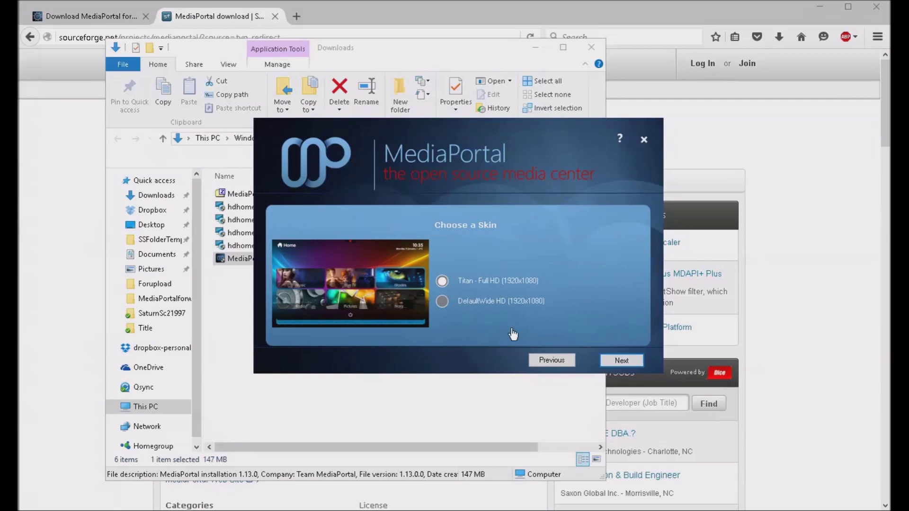
# Step: Choose the Titan - Full HD (1920x1080) skin and keep LAV Filters as the recommended extension
pyautogui.click(442, 302)
pyautogui.click(442, 282)
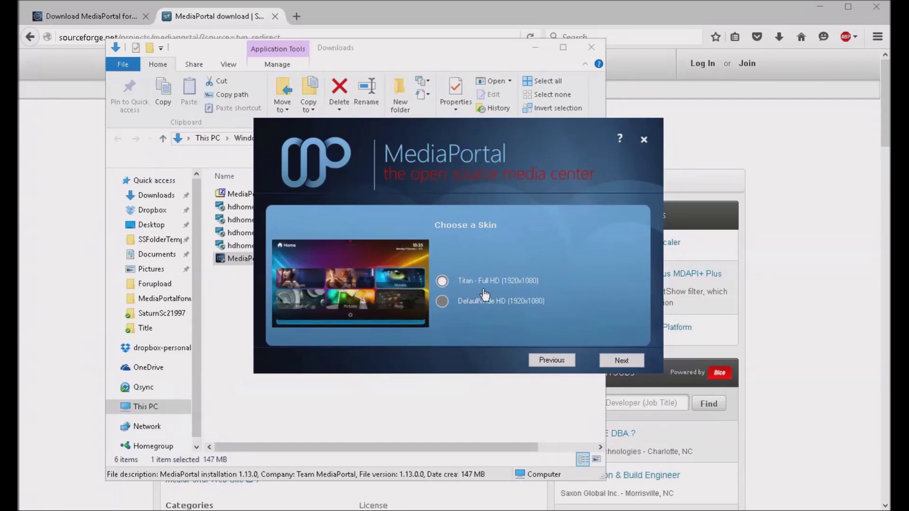
pyautogui.click(622, 363)
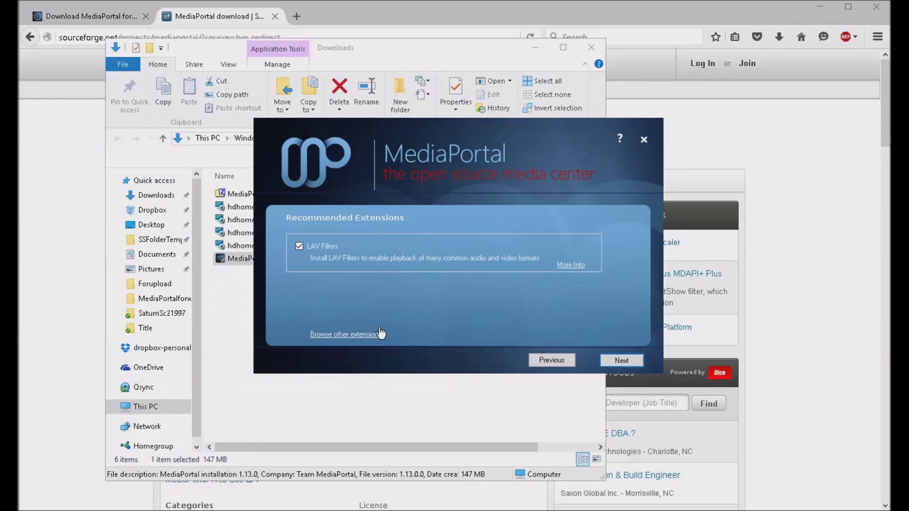
pyautogui.click(624, 364)
# Step: Review the list of components and their install actions and start the installation
pyautogui.scroll(-1, 554, 314)
pyautogui.scroll(1, 533, 315)
pyautogui.scroll(-1, 379, 310)
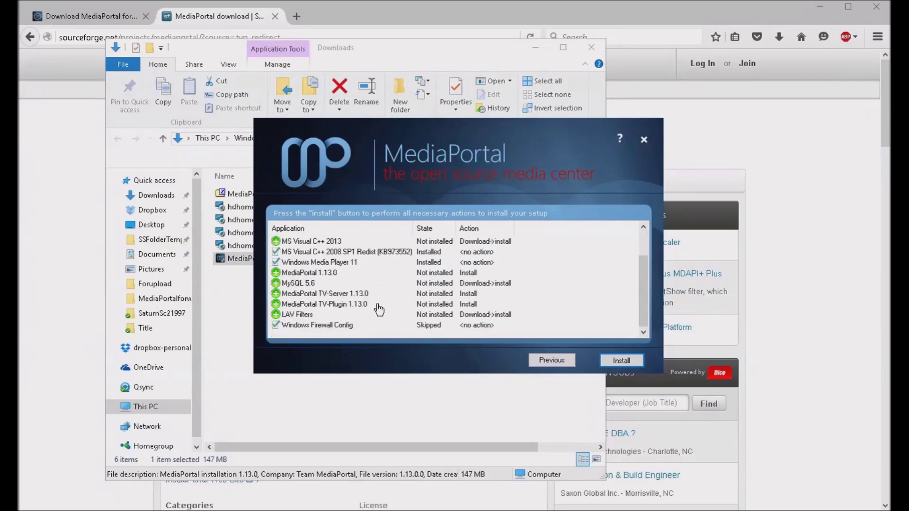
pyautogui.click(622, 362)
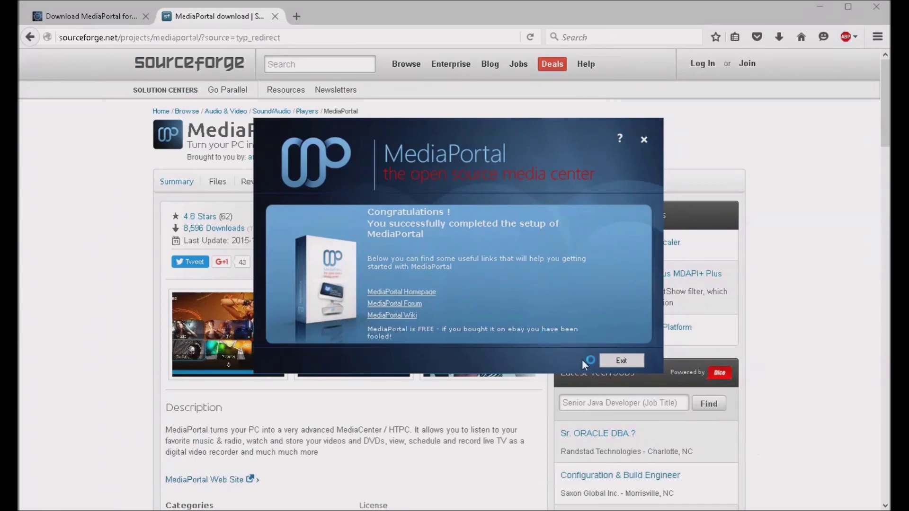
# Step: Exit the completed installer and view the MediaPortal Setup Guides wiki page in Microsoft Edge
pyautogui.click(607, 364)
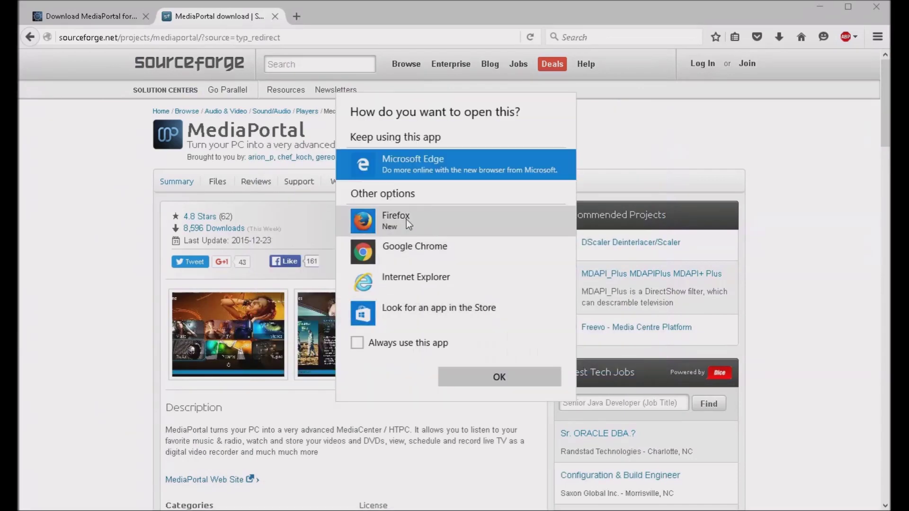
pyautogui.click(490, 383)
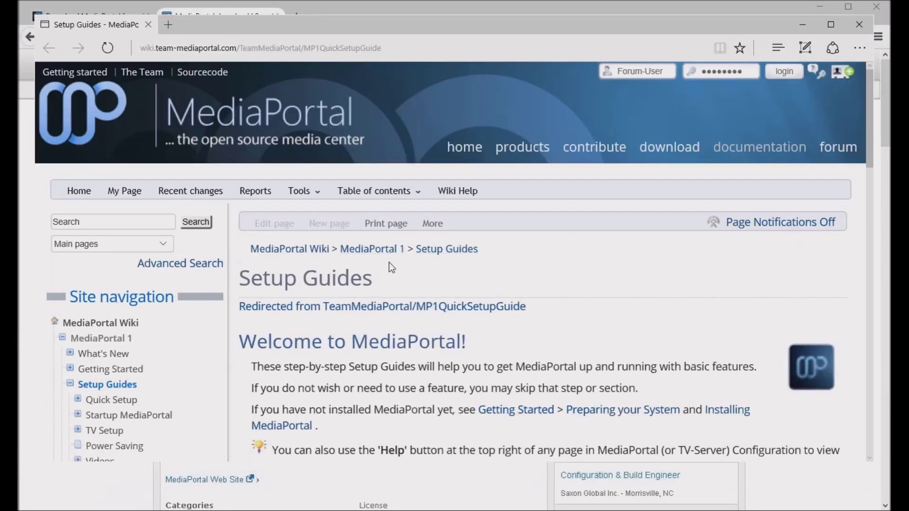
pyautogui.scroll(-3, 391, 268)
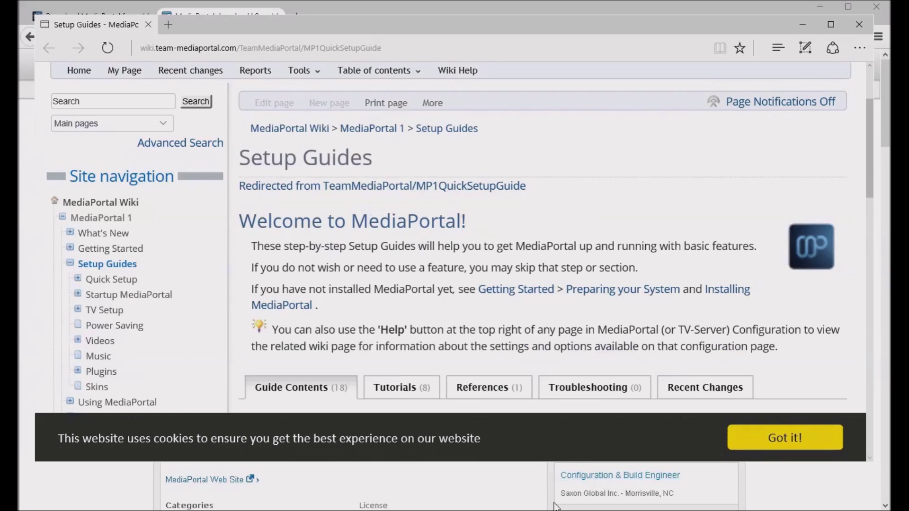
pyautogui.moveTo(421, 504)
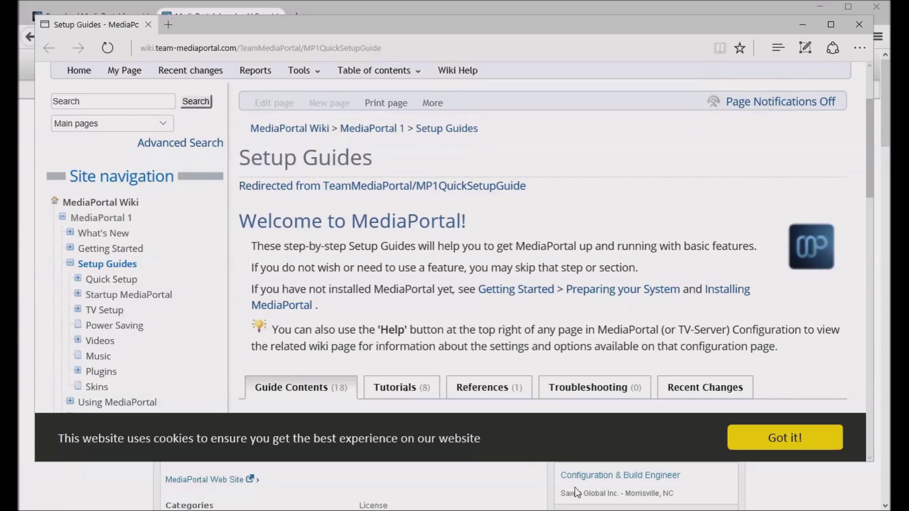
# Step: Switch to the desktop and launch TV-Server Configuration
pyautogui.press('super+d')
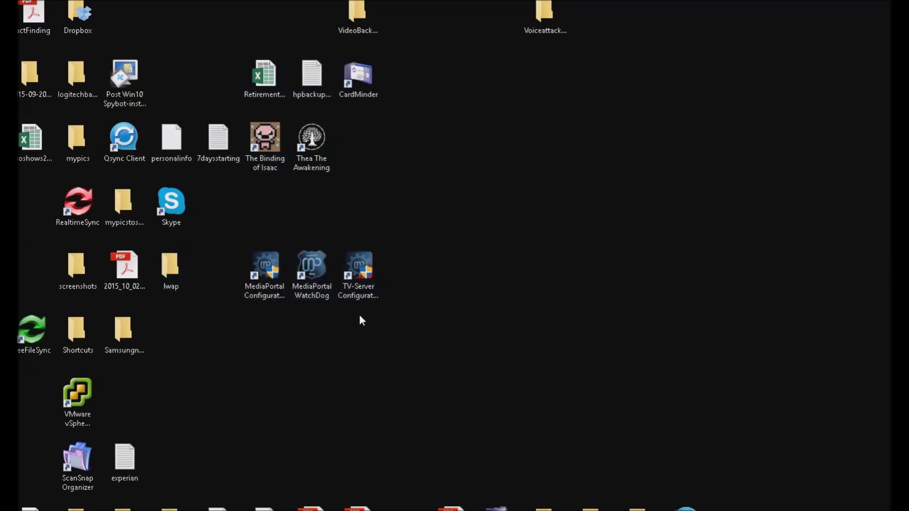
pyautogui.click(366, 275)
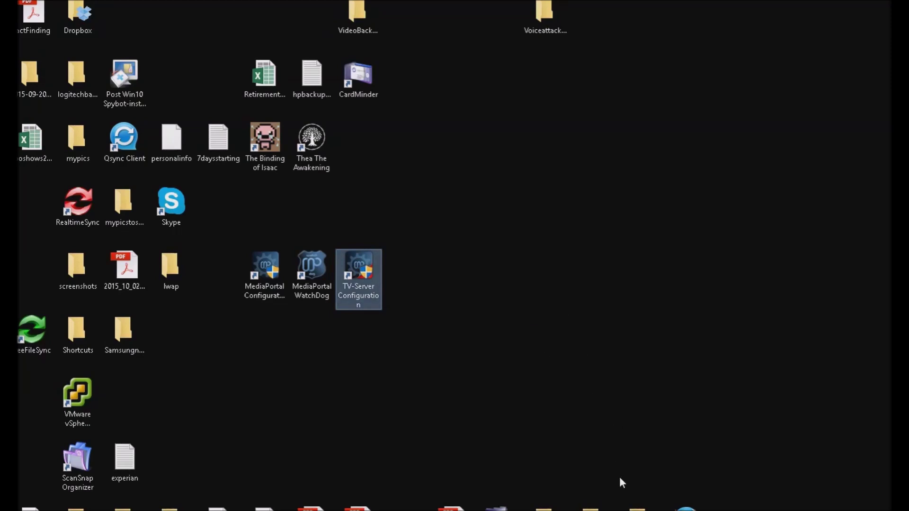
pyautogui.doubleClick(351, 265)
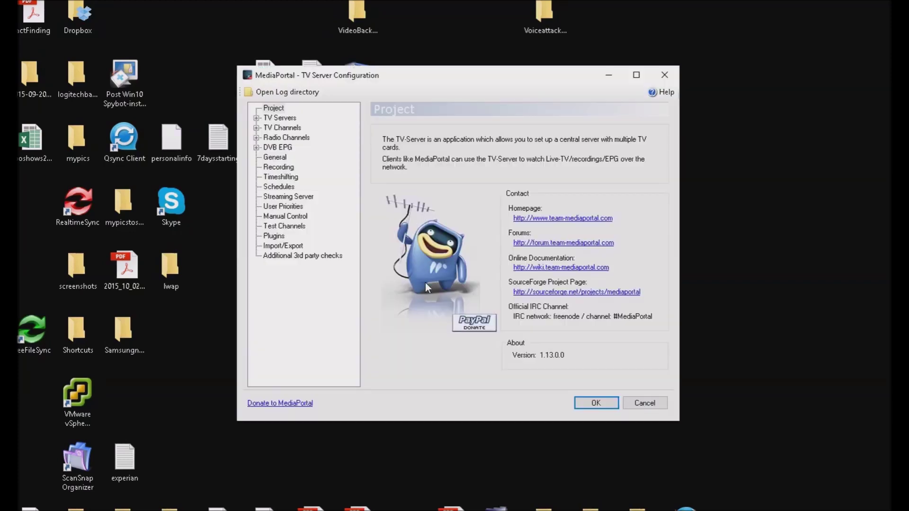
# Step: Scan for channels on the first ATSC Silicondust HDHomeRun tuner of the hpi7pc TV server
pyautogui.click(256, 118)
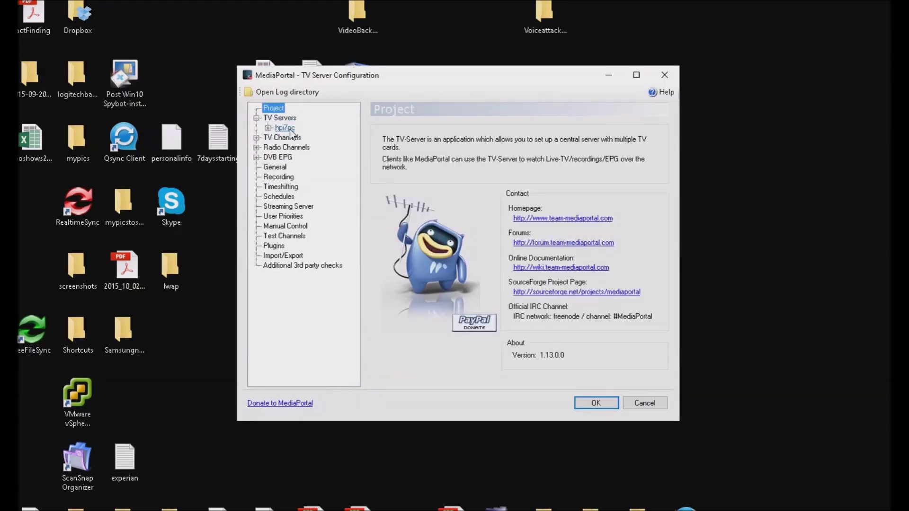
pyautogui.click(268, 128)
pyautogui.click(326, 156)
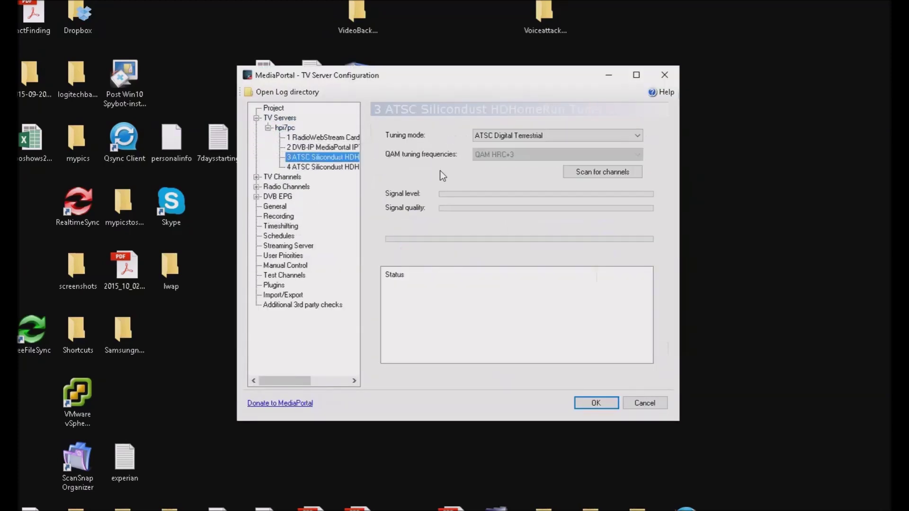
pyautogui.click(470, 495)
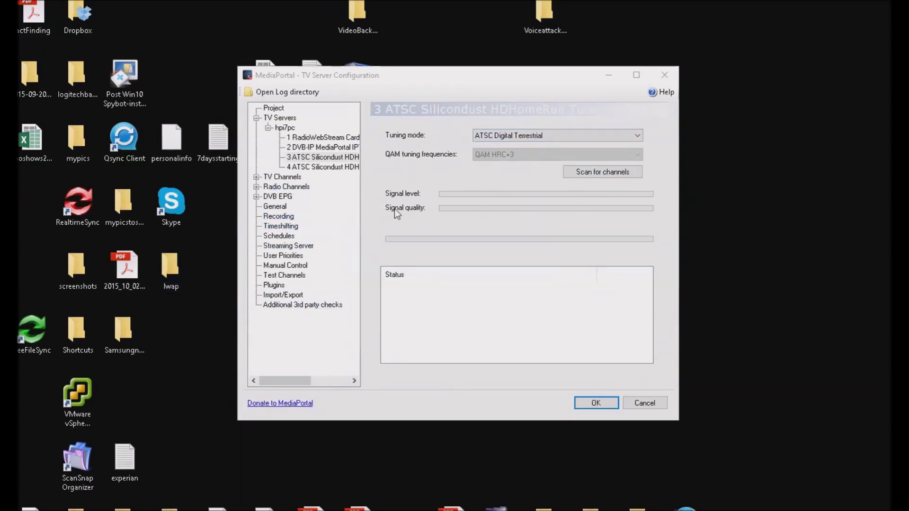
pyautogui.click(583, 173)
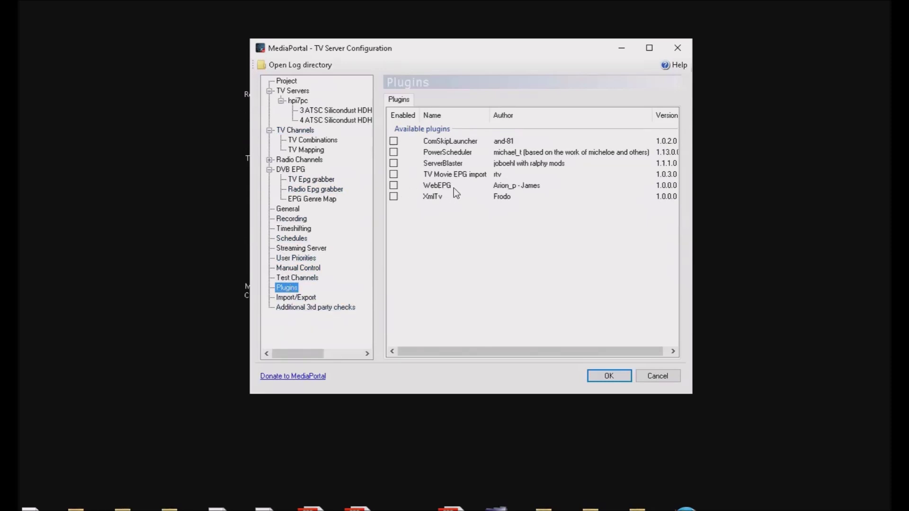
# Step: Enable the WebEPG plugin, open its settings page, and close TV Server Configuration with the changes accepted
pyautogui.click(393, 191)
pyautogui.click(394, 186)
pyautogui.click(270, 289)
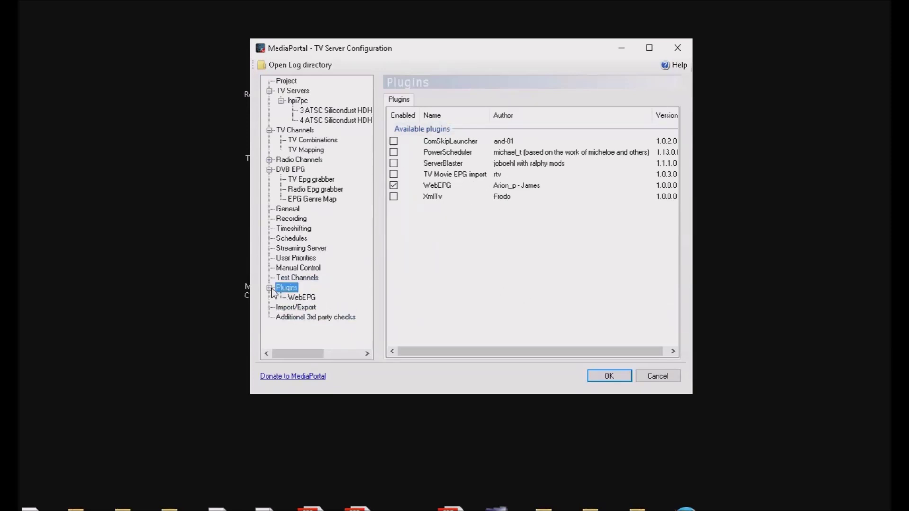
pyautogui.click(302, 296)
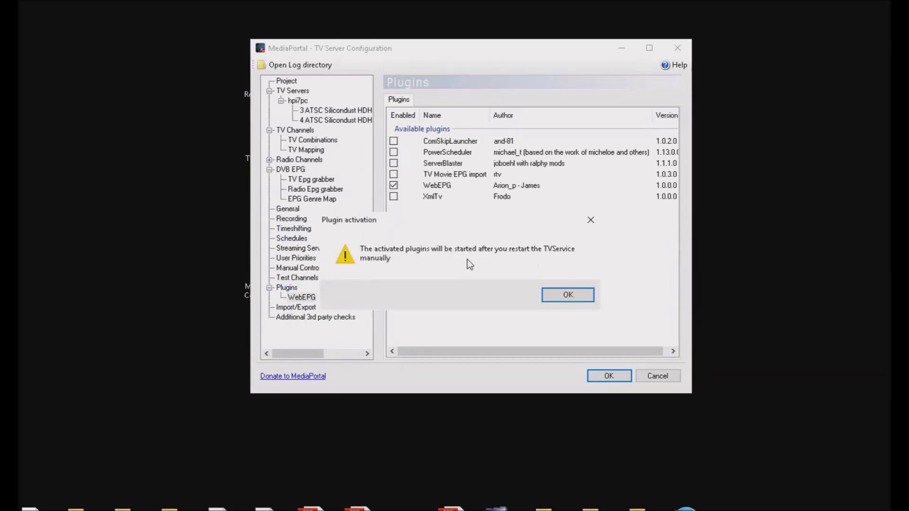
pyautogui.click(552, 300)
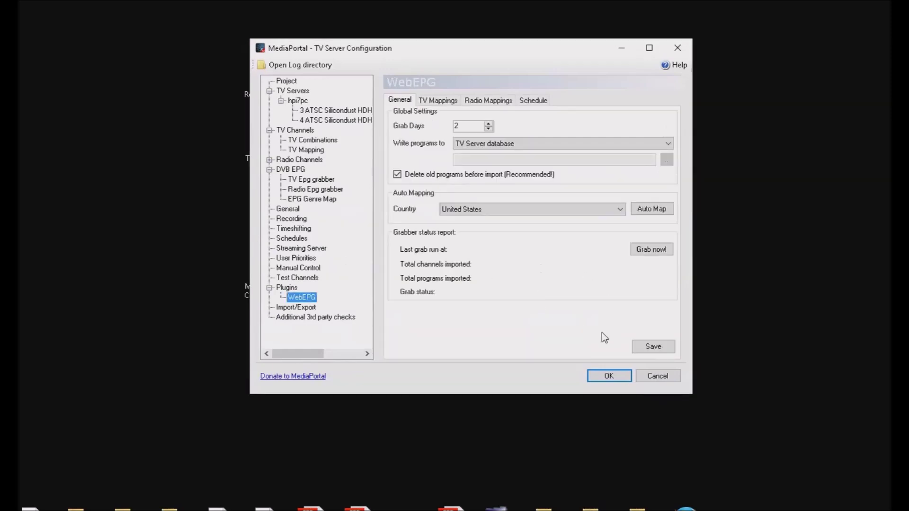
pyautogui.click(609, 378)
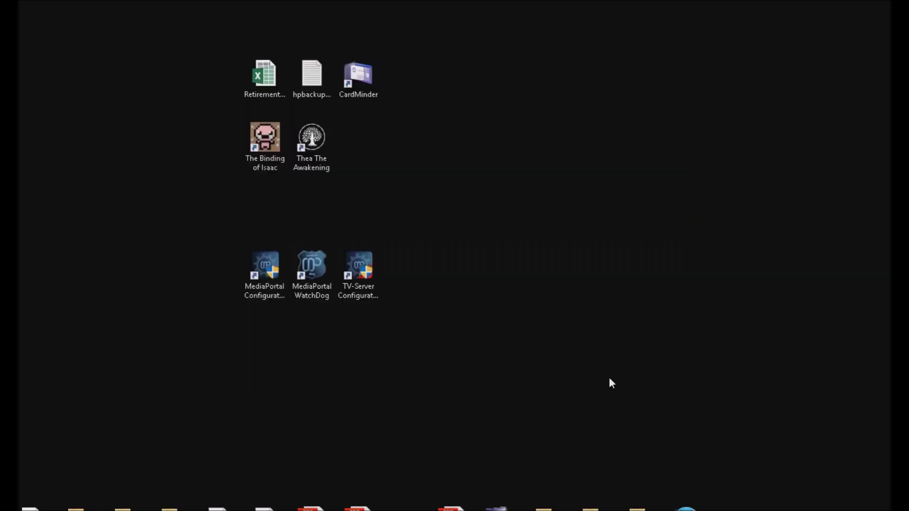
# Step: Reopen TV-Server Configuration from the desktop and display the WebEPG plugin's general settings
pyautogui.click(356, 268)
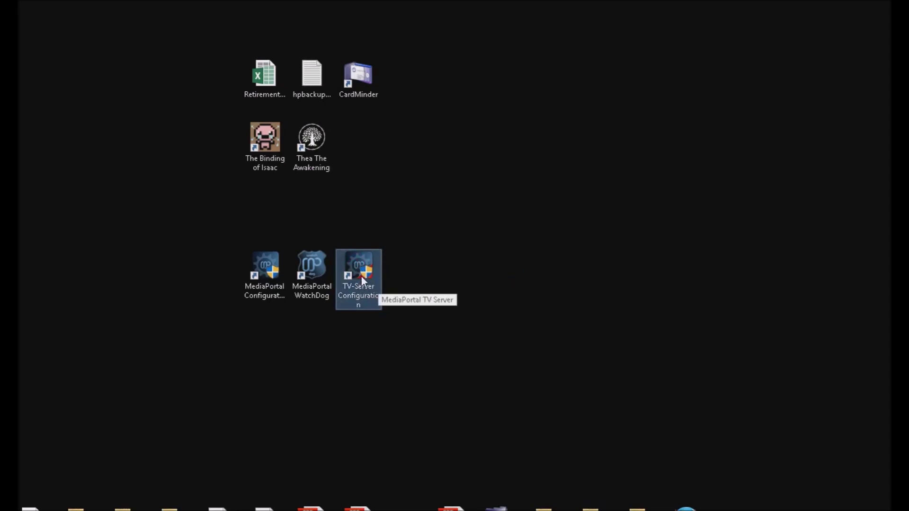
pyautogui.moveTo(276, 142); pyautogui.dragTo(880, 425)
pyautogui.click(323, 157)
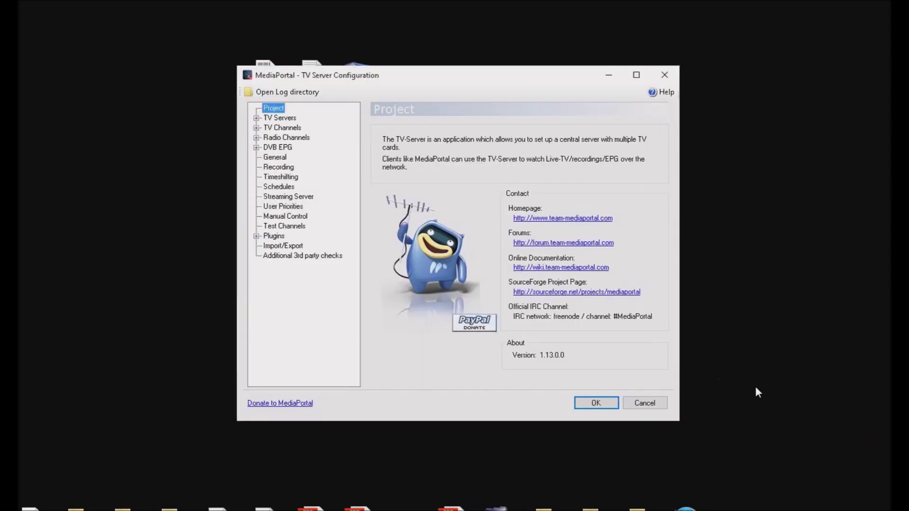
pyautogui.click(256, 236)
pyautogui.click(289, 246)
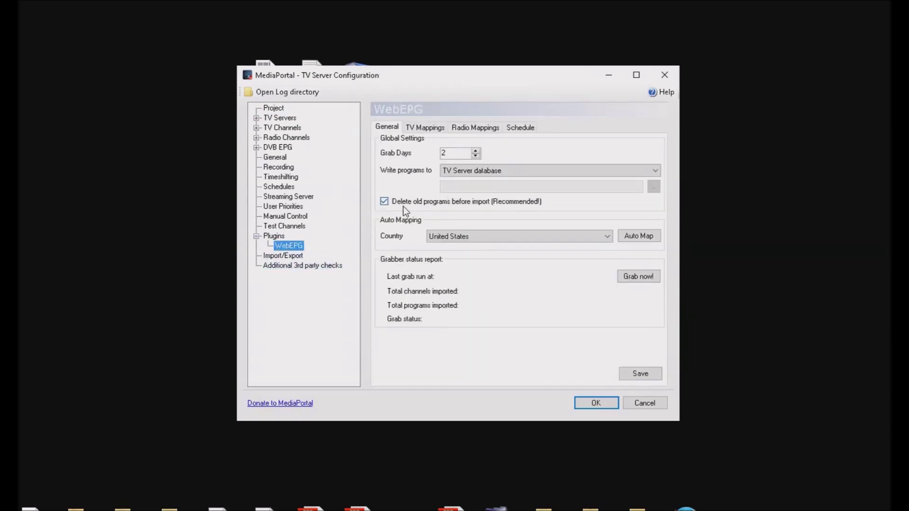
pyautogui.click(542, 203)
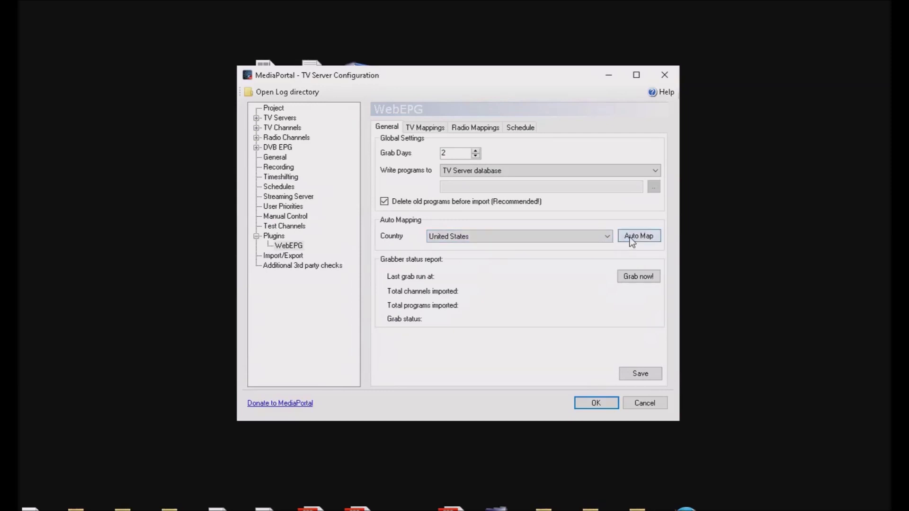
# Step: Import the TV channels into WebEPG's TV channel mapping and look through the list
pyautogui.click(408, 127)
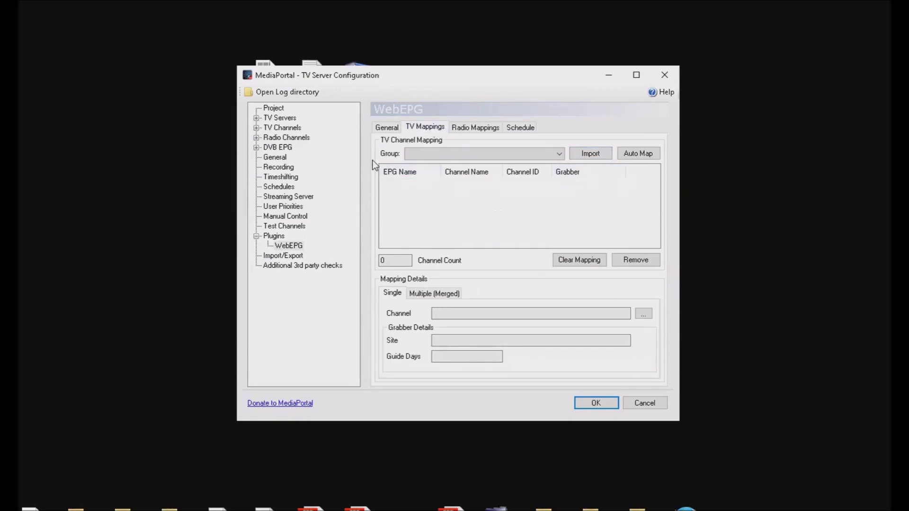
pyautogui.click(589, 155)
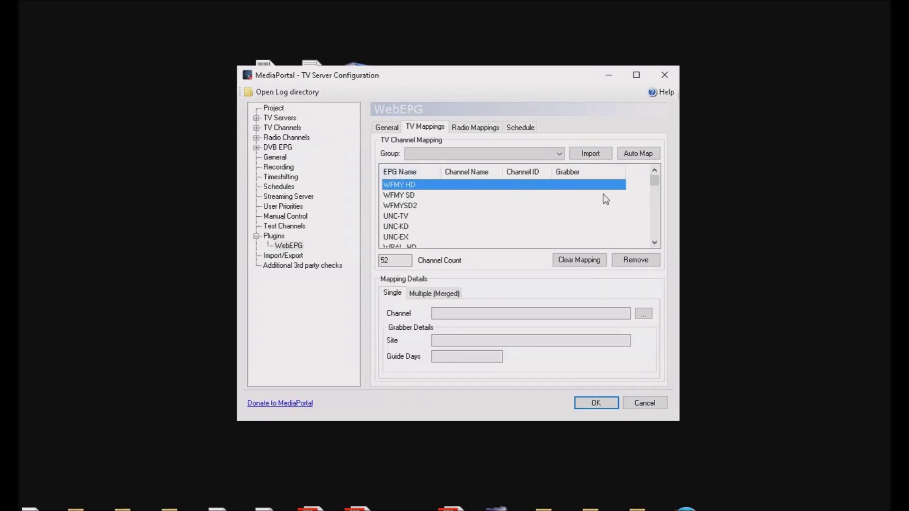
pyautogui.moveTo(655, 178)
pyautogui.mouseDown()
pyautogui.moveTo(654, 242)
pyautogui.moveTo(644, 174)
pyautogui.mouseUp()
# Step: Set up the TV Server export to include only TV groups, leaving out channels, radio items, schedules and settings
pyautogui.click(278, 256)
pyautogui.click(384, 185)
pyautogui.click(383, 213)
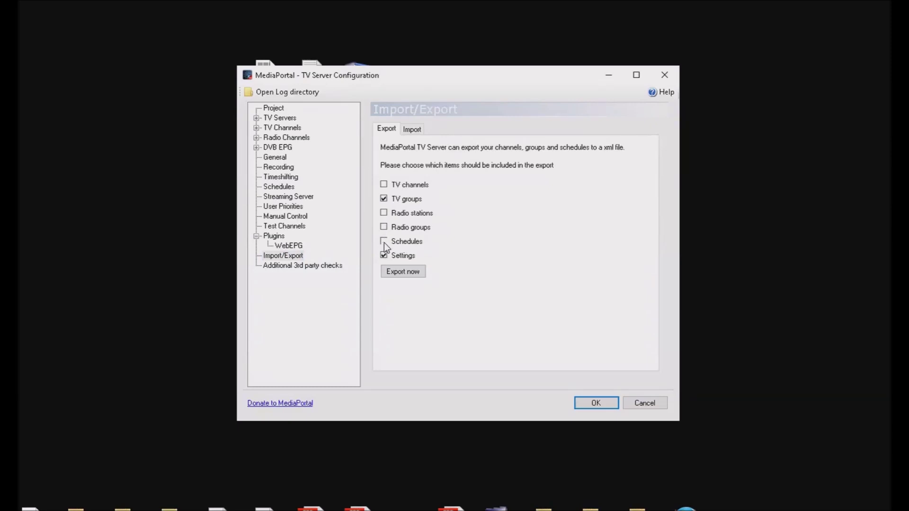
pyautogui.click(384, 255)
# Step: Export the TV groups to the Desktop folder under the file name TVGroupsExport2016-01-24
pyautogui.click(395, 271)
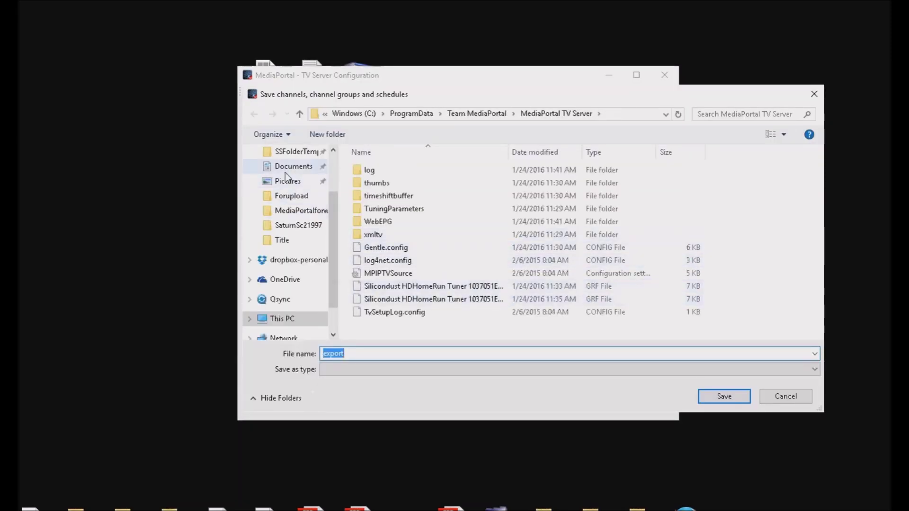
pyautogui.moveTo(331, 209); pyautogui.dragTo(331, 176)
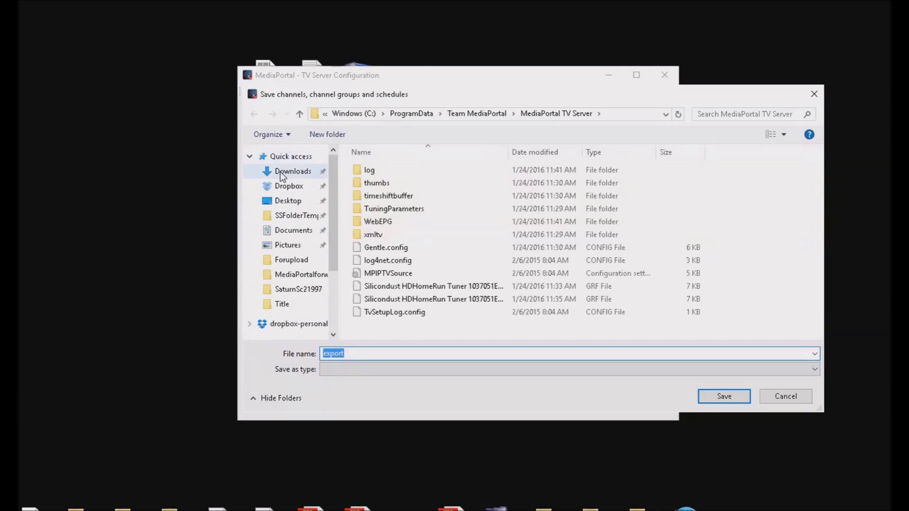
pyautogui.click(287, 202)
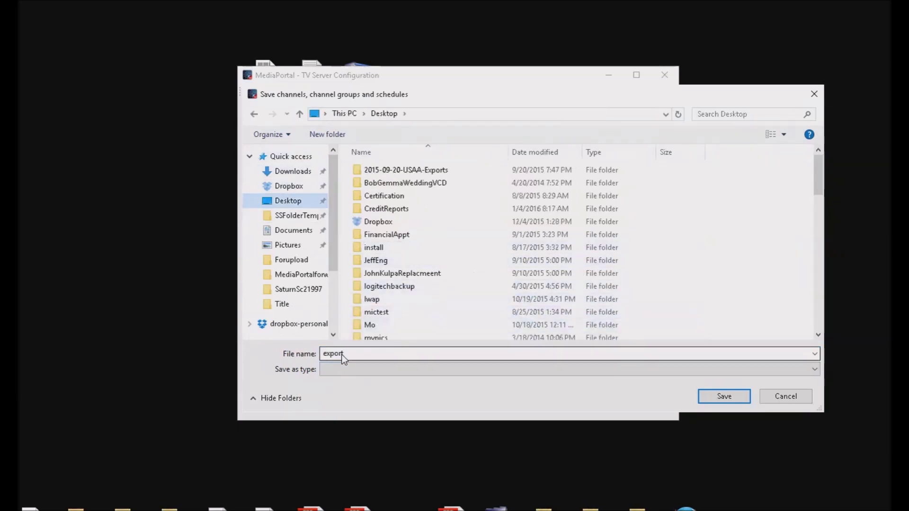
pyautogui.write('TVGroupsExport2016-01-24')
pyautogui.press('Return')
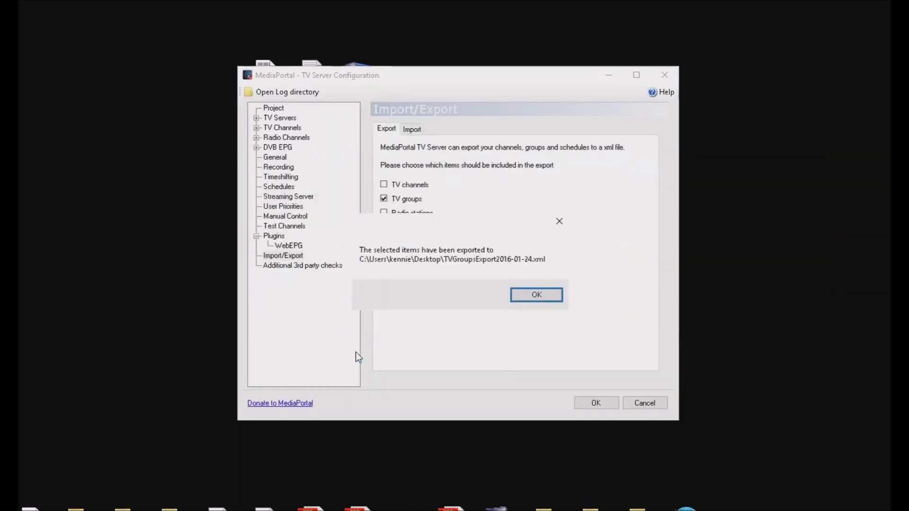
pyautogui.click(544, 292)
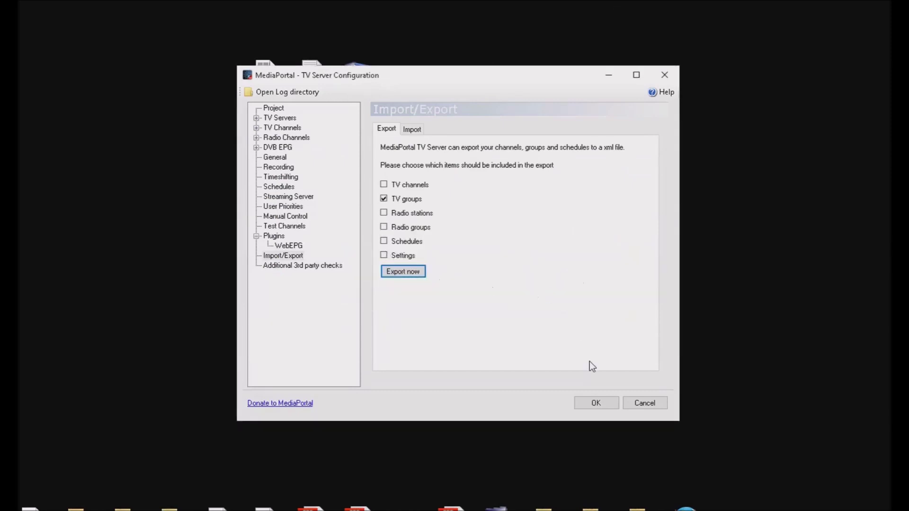
# Step: Accept and close the TV Server configuration, and open the exported TVGroupsExport2016-01-24 file from the desktop in Notepad
pyautogui.moveTo(32, 17); pyautogui.dragTo(80, 142)
pyautogui.click(604, 406)
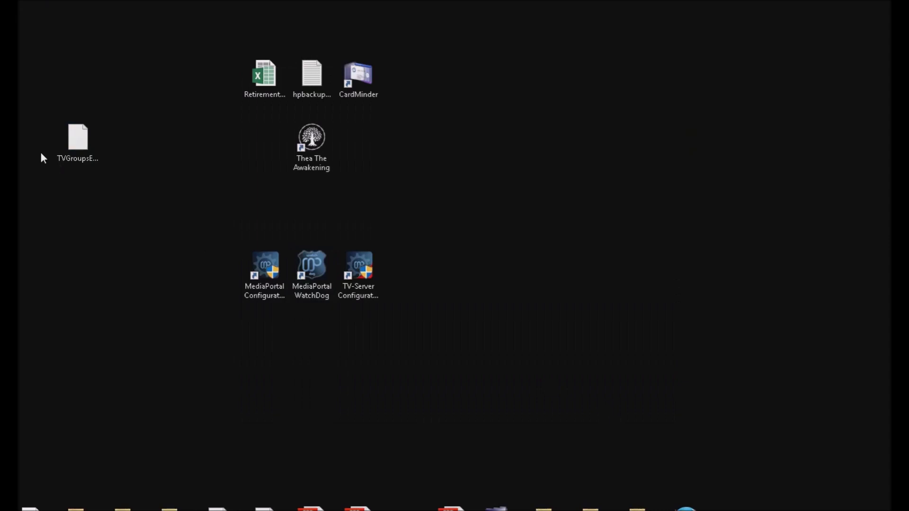
pyautogui.rightClick(80, 137)
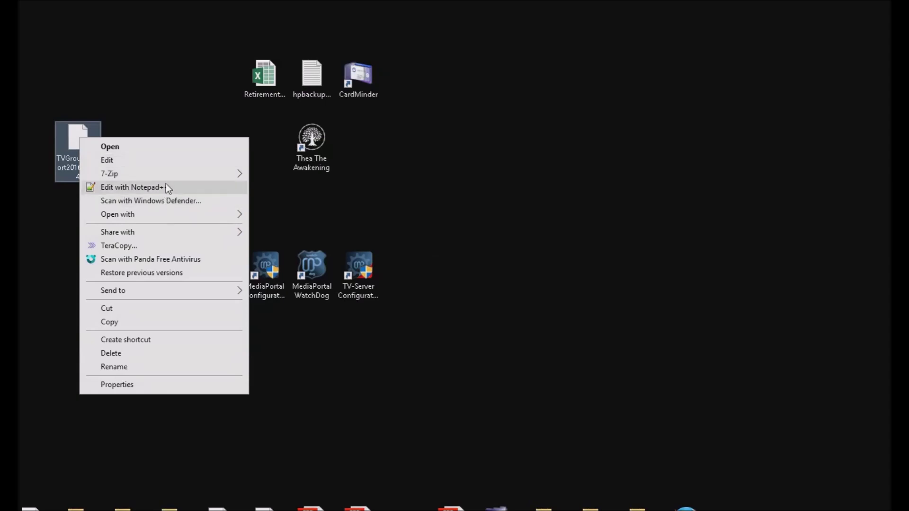
pyautogui.moveTo(175, 215)
pyautogui.click(290, 255)
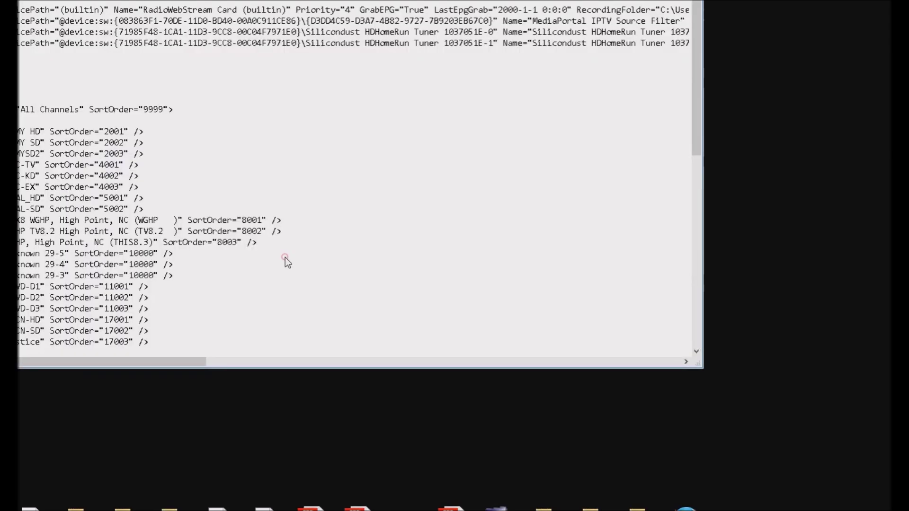
pyautogui.moveTo(191, 0); pyautogui.dragTo(371, 35)
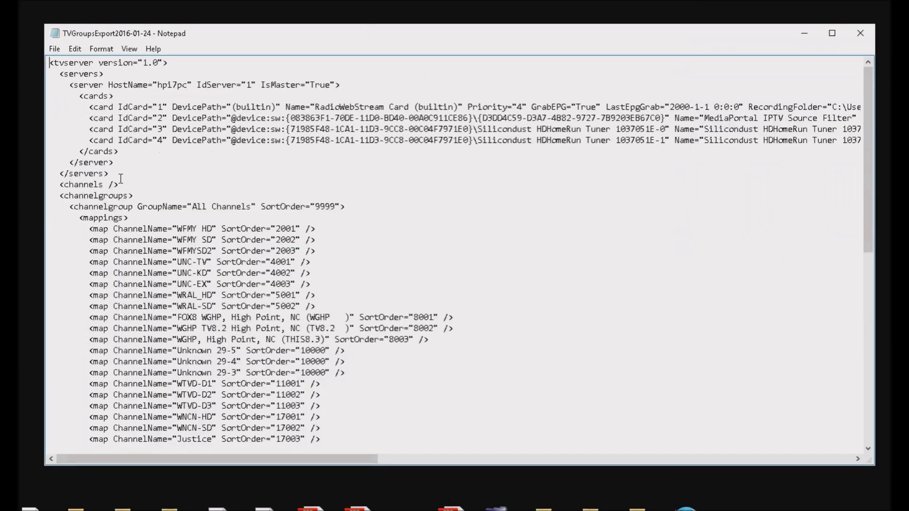
# Step: Copy the channel name WFMY HD from the export's All Channels mappings into a new blank Notepad document
pyautogui.scroll(-1, 176, 230)
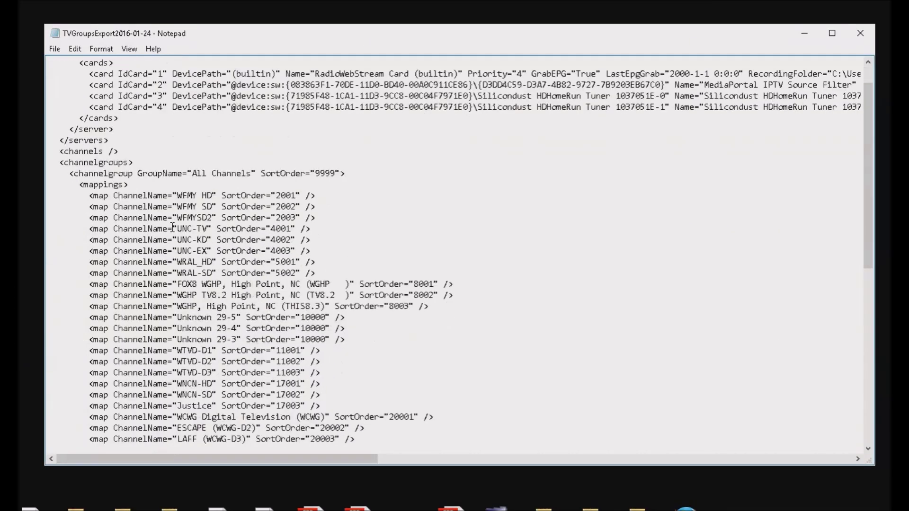
pyautogui.scroll(-2, 173, 228)
pyautogui.scroll(-6, 180, 140)
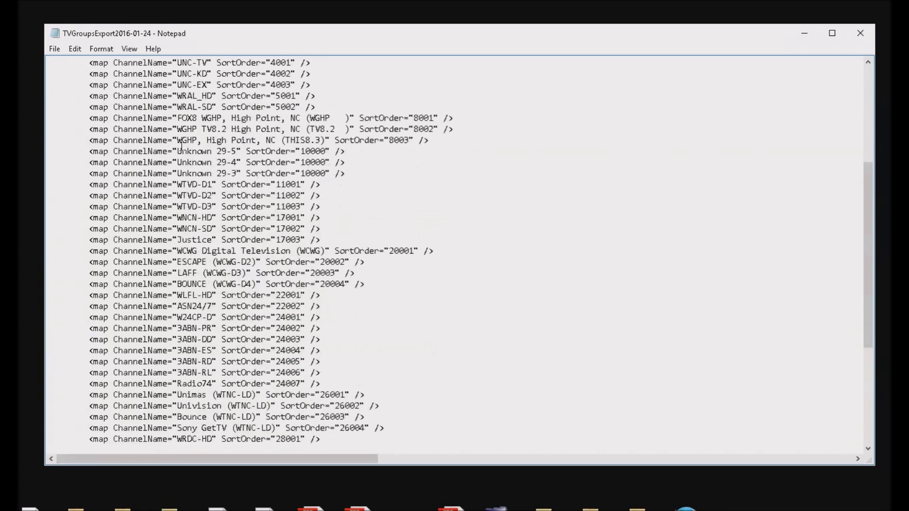
pyautogui.scroll(5, 176, 135)
pyautogui.moveTo(176, 96); pyautogui.dragTo(217, 97)
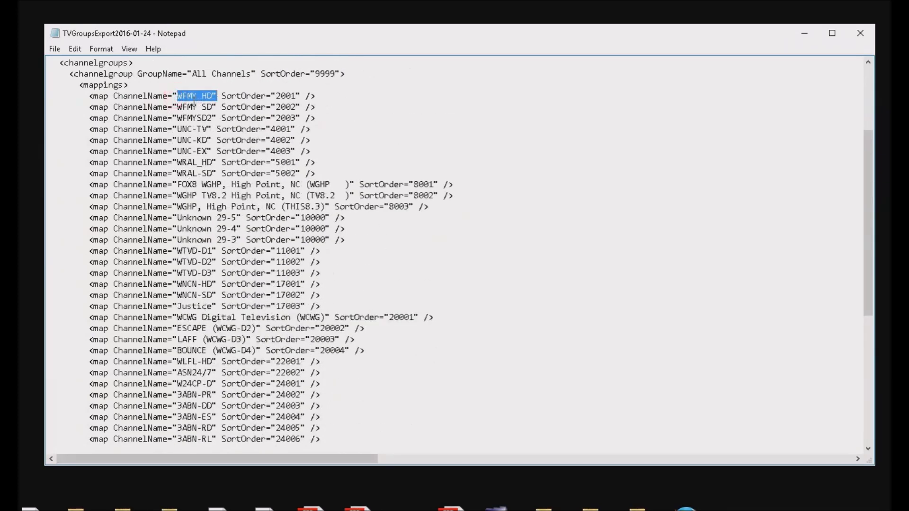
pyautogui.press('super')
pyautogui.click(55, 418)
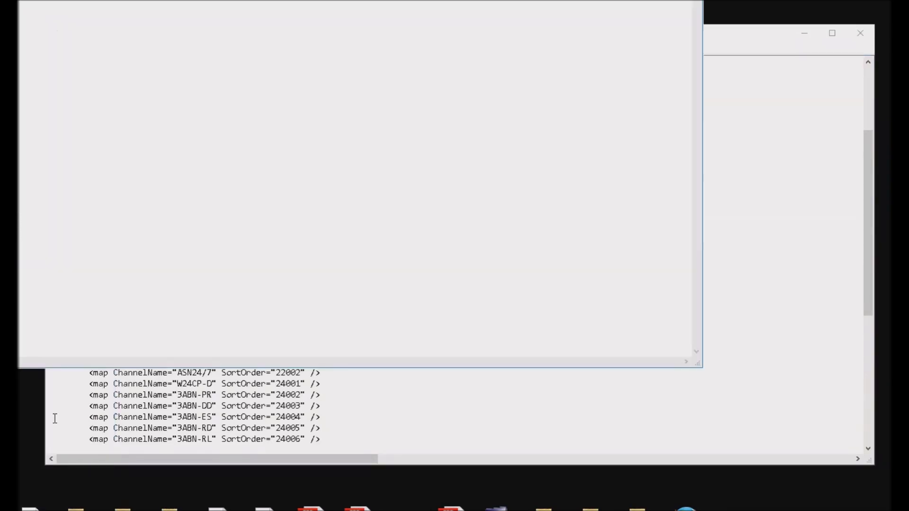
pyautogui.moveTo(27, 5); pyautogui.dragTo(131, 301)
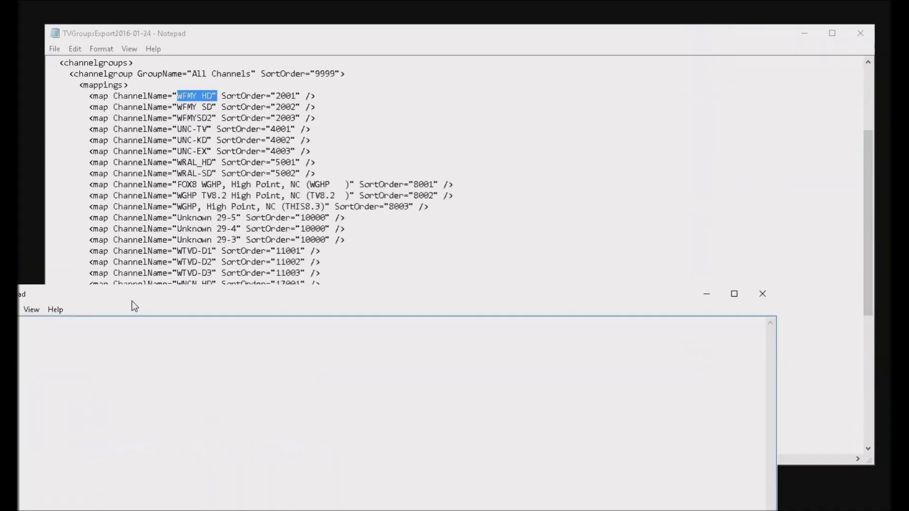
pyautogui.click(162, 114)
pyautogui.moveTo(173, 95); pyautogui.dragTo(213, 100)
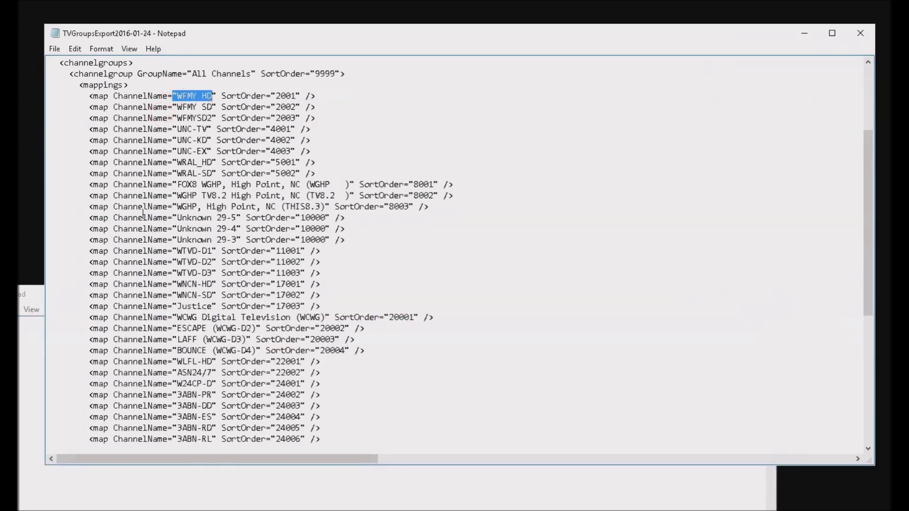
pyautogui.click(24, 324)
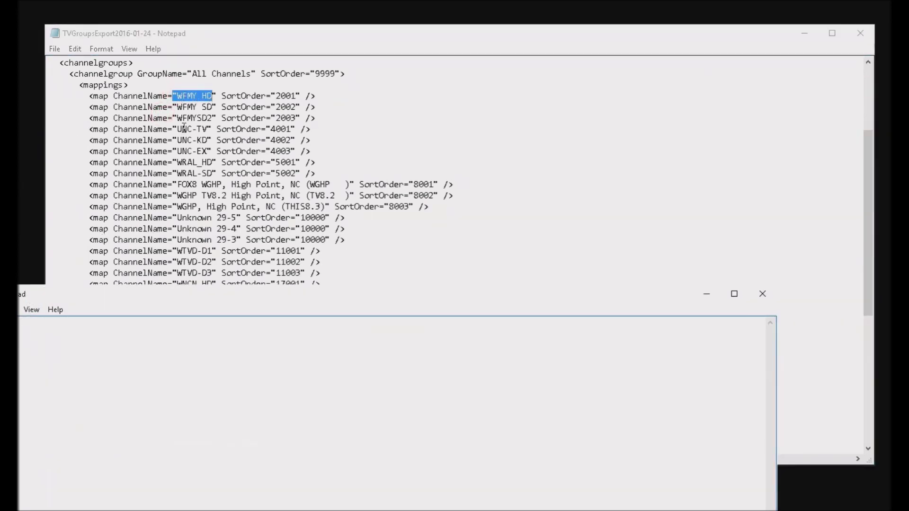
# Step: Add the UNC-TV channel name and the whole WRAL_HD map entry from the export to the new note
pyautogui.moveTo(177, 129); pyautogui.dragTo(212, 129)
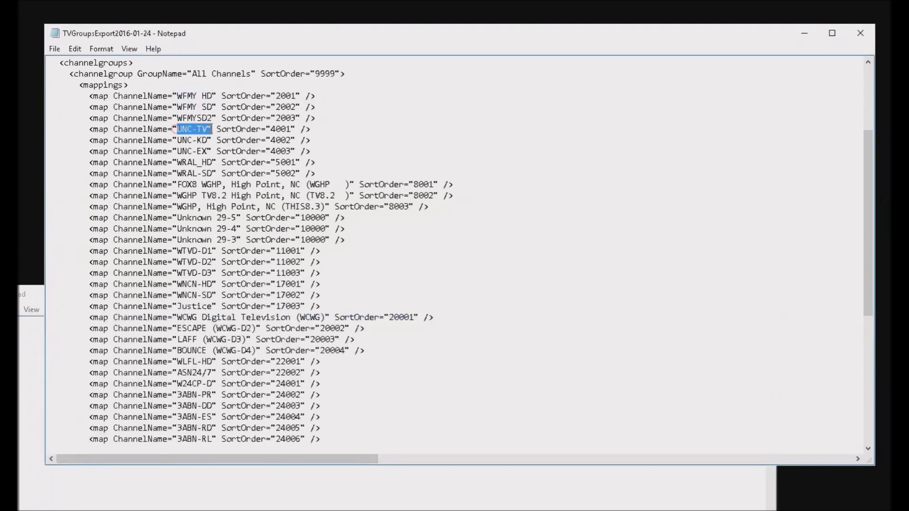
pyautogui.click(21, 333)
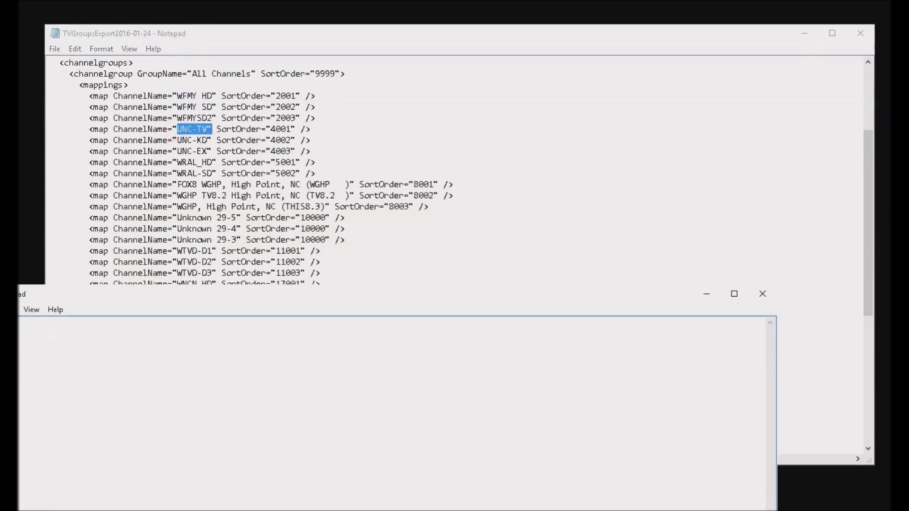
pyautogui.moveTo(177, 163); pyautogui.dragTo(217, 162)
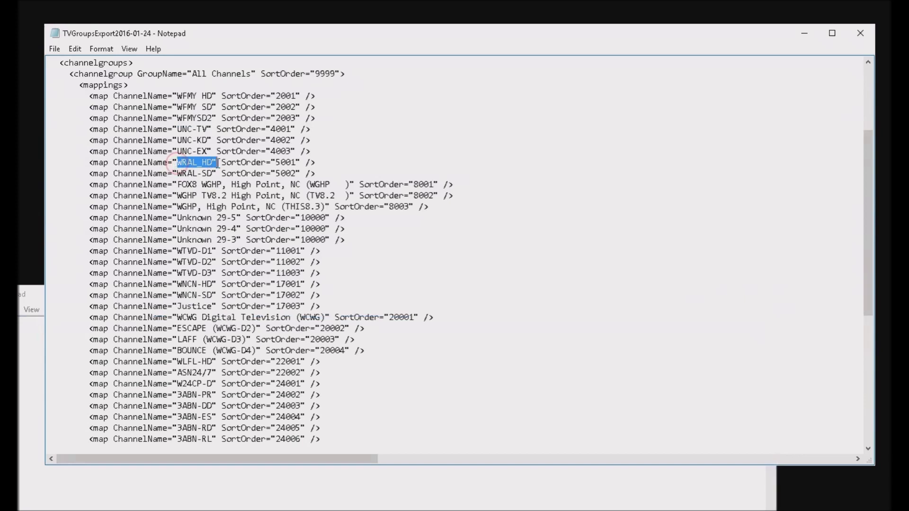
pyautogui.moveTo(89, 162); pyautogui.dragTo(318, 162)
pyautogui.hotkey('ctrl', 'c')
pyautogui.click(22, 324)
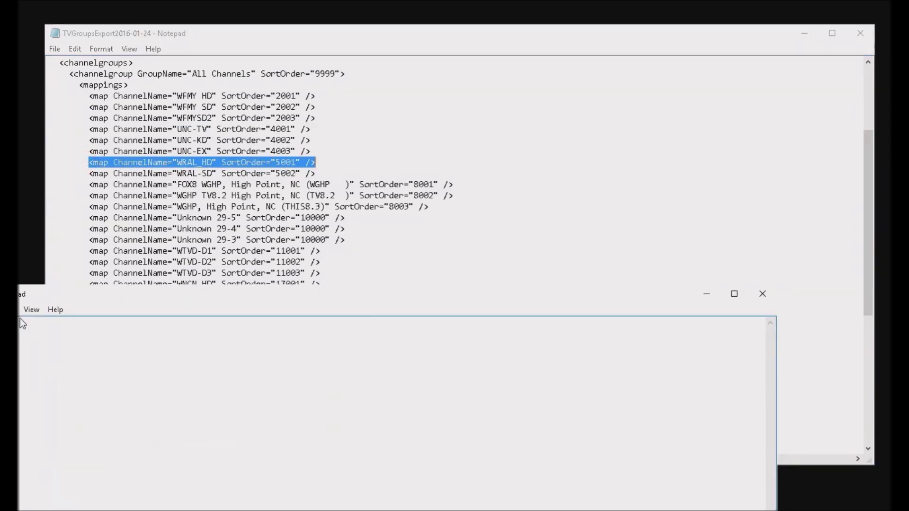
pyautogui.hotkey('ctrl', 'v')
# Step: Put WRAL_HD on its own line above the copied map entry and remove the stray quotation marks from the channel names
pyautogui.moveTo(20, 294); pyautogui.dragTo(180, 176)
pyautogui.moveTo(199, 227); pyautogui.dragTo(235, 228)
pyautogui.hotkey('ctrl', 'c')
pyautogui.click(168, 216)
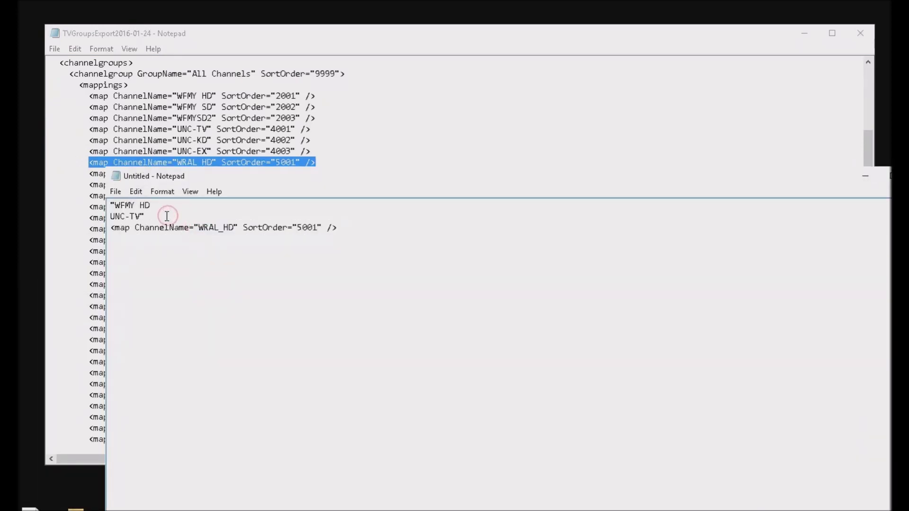
pyautogui.press('Return')
pyautogui.hotkey('ctrl', 'v')
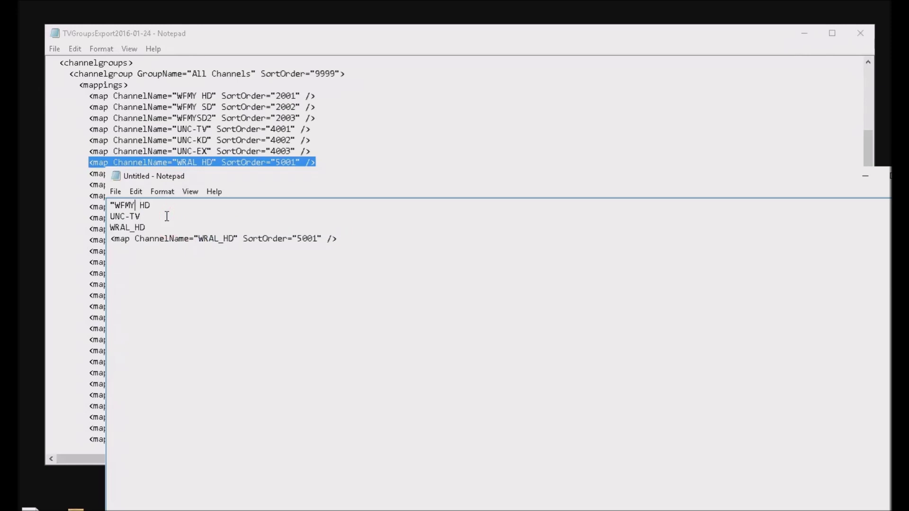
pyautogui.press('Left')
pyautogui.press('BackSpace')
# Step: Minimize the export file, move the note out of the way, and load imdb.com in Firefox
pyautogui.click(800, 32)
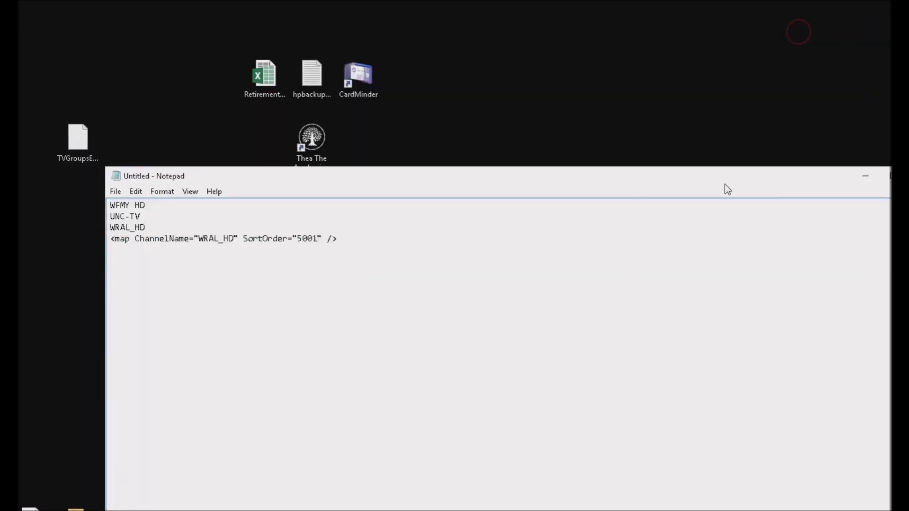
pyautogui.moveTo(723, 183); pyautogui.dragTo(658, 201)
pyautogui.click(886, 306)
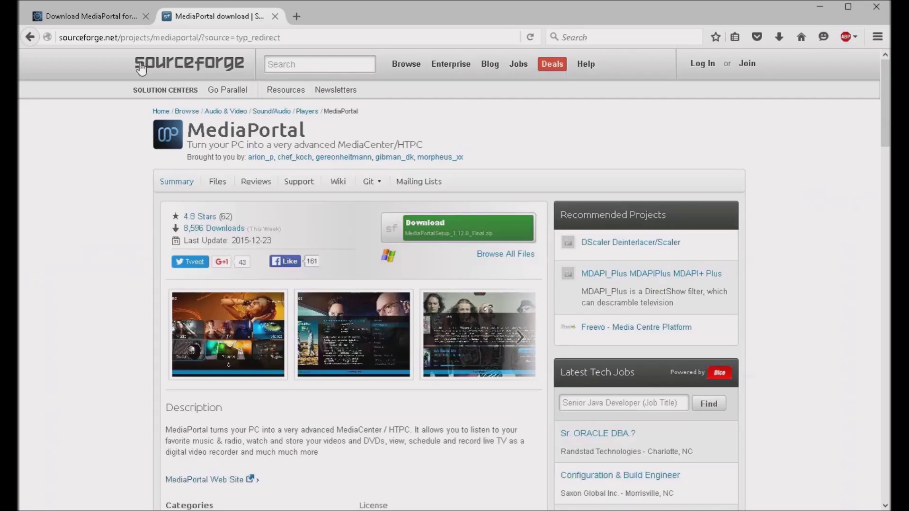
pyautogui.click(159, 37)
pyautogui.write('imd')
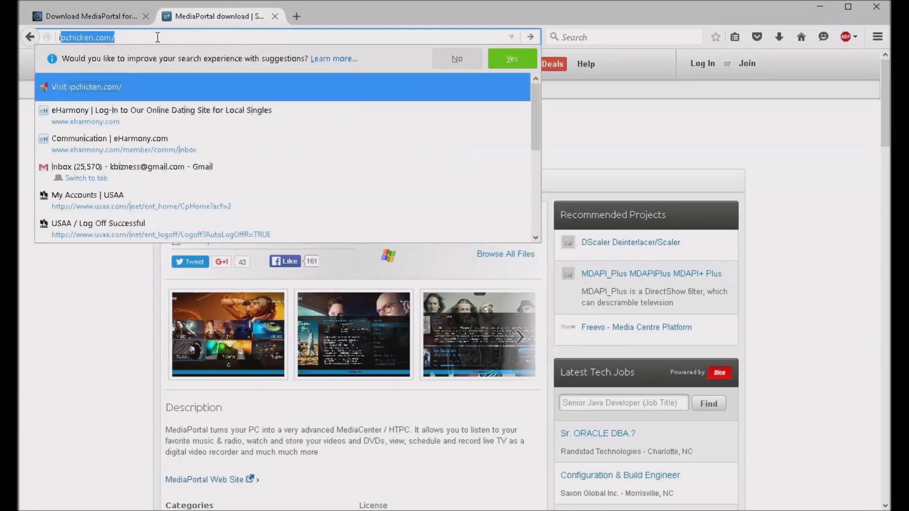
pyautogui.write('b.com')
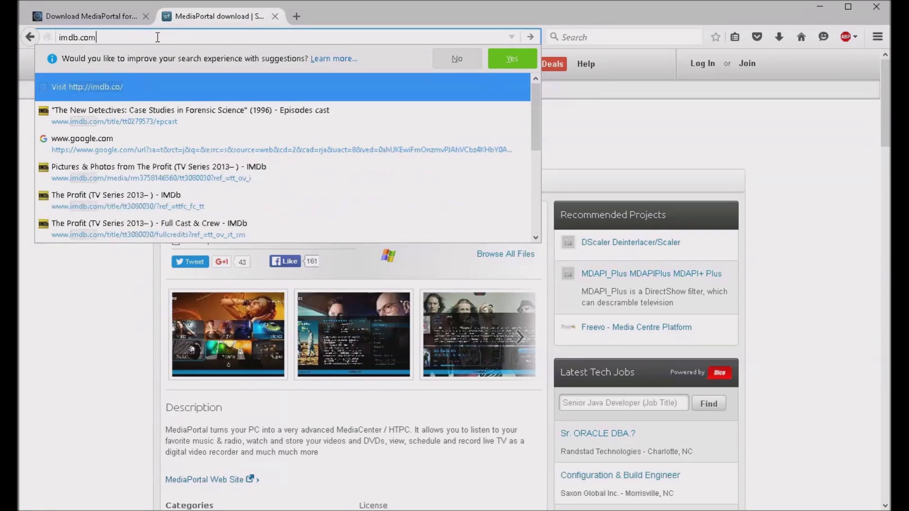
pyautogui.press('Return')
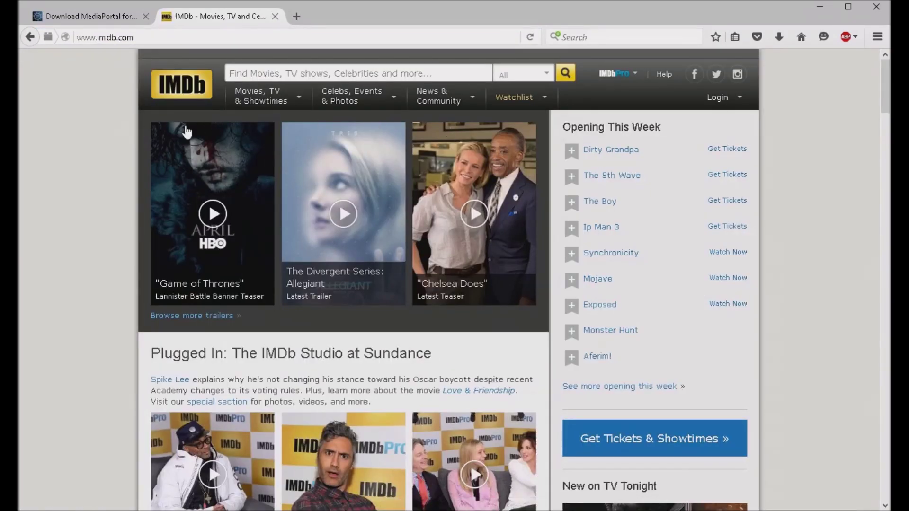
# Step: Open IMDb's On Tonight TV listings and find the ZIP code prompt for local listings
pyautogui.moveTo(305, 89)
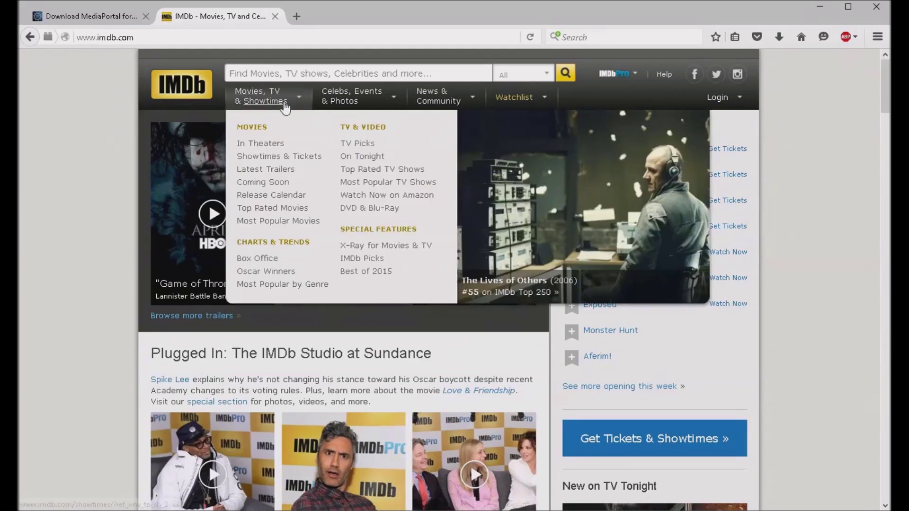
pyautogui.click(360, 158)
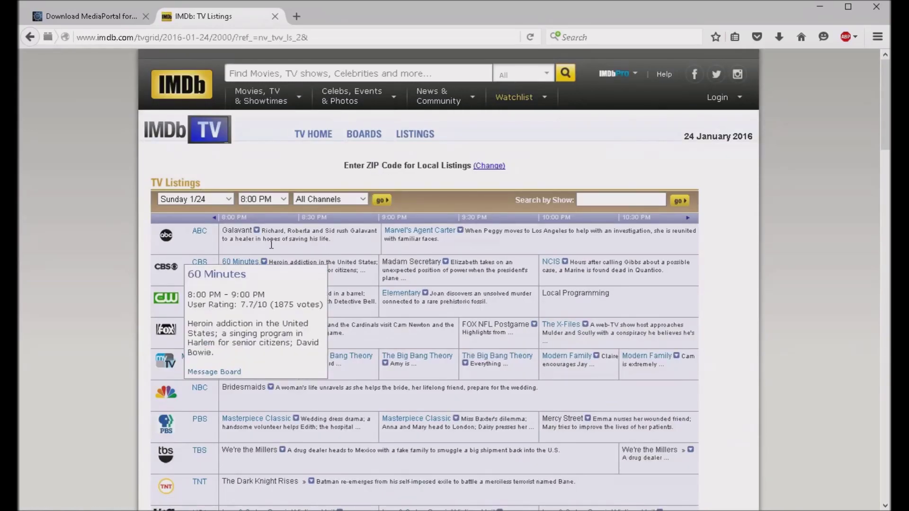
pyautogui.moveTo(346, 167); pyautogui.dragTo(459, 172)
pyautogui.click(447, 178)
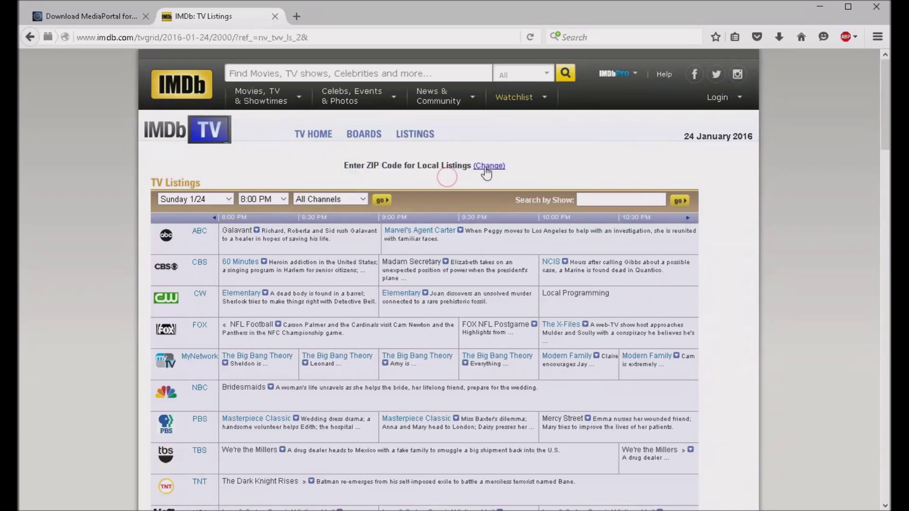
# Step: Load the local listings for ZIP code 27601 with Time Warner Cable (Raleigh, NC...) as the TV provider
pyautogui.click(486, 171)
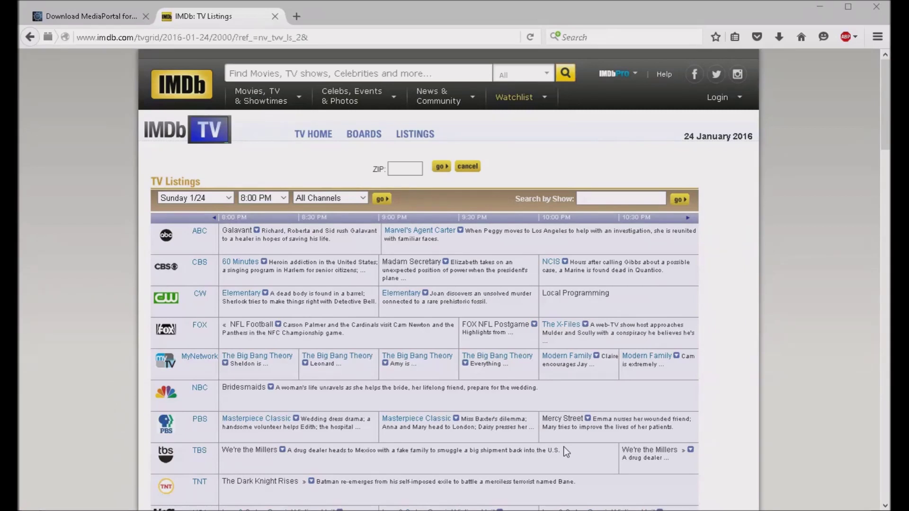
pyautogui.click(405, 168)
pyautogui.write('27601')
pyautogui.click(441, 167)
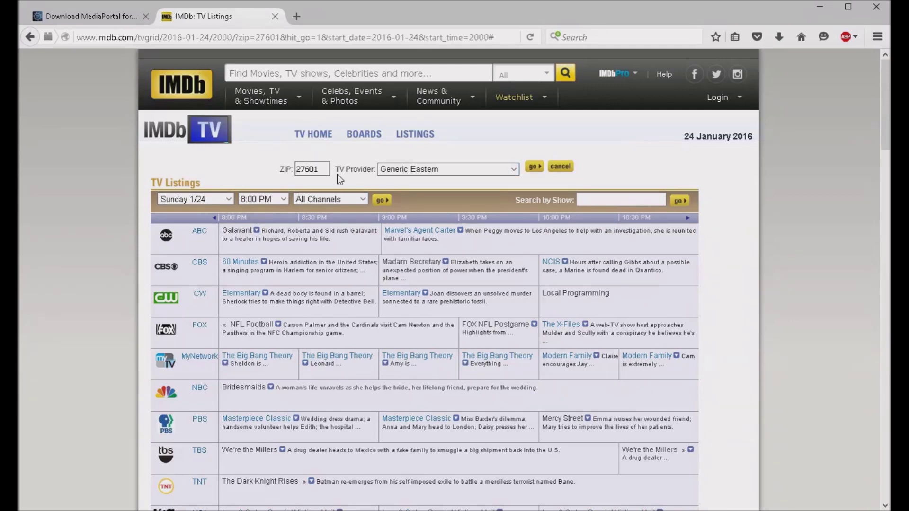
pyautogui.moveTo(336, 170); pyautogui.dragTo(367, 169)
pyautogui.click(444, 169)
pyautogui.click(460, 183)
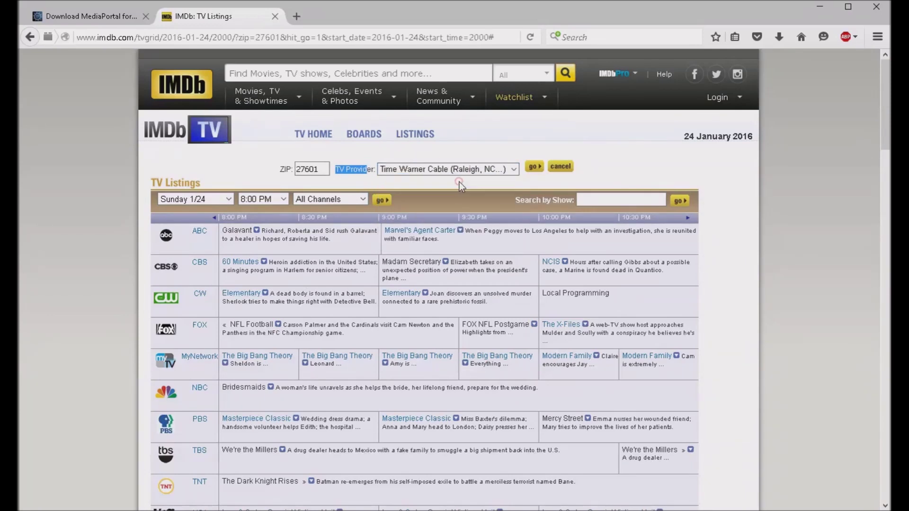
pyautogui.click(535, 171)
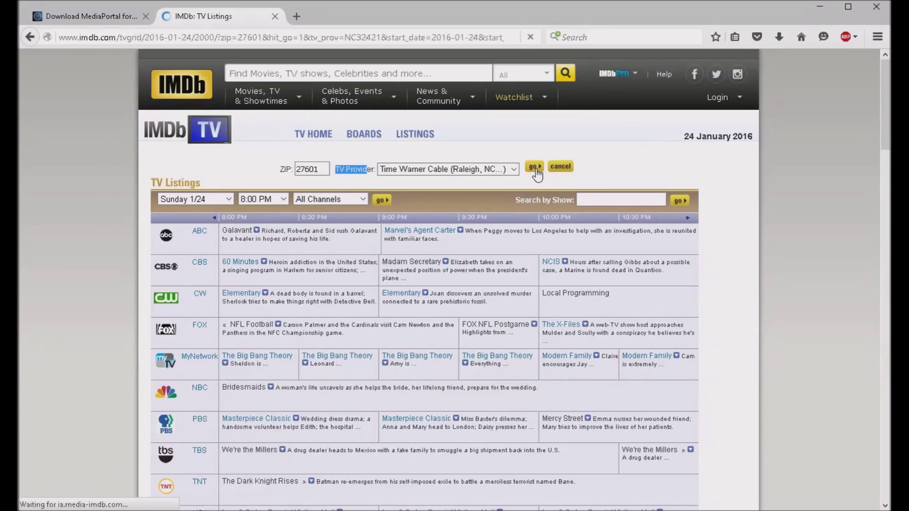
# Step: Look through the local channel listings and search the page for WFMY, the first channel name in the note
pyautogui.moveTo(283, 299)
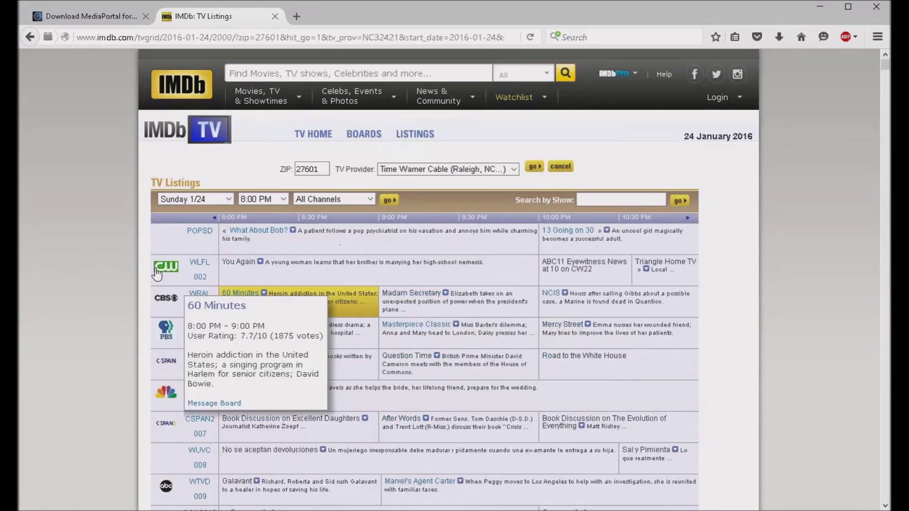
pyautogui.scroll(-3, 102, 280)
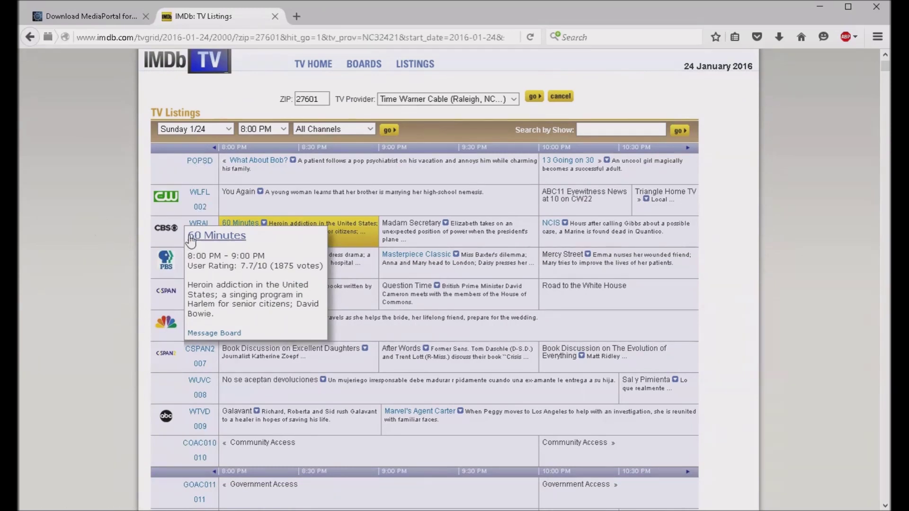
pyautogui.scroll(-3, 194, 176)
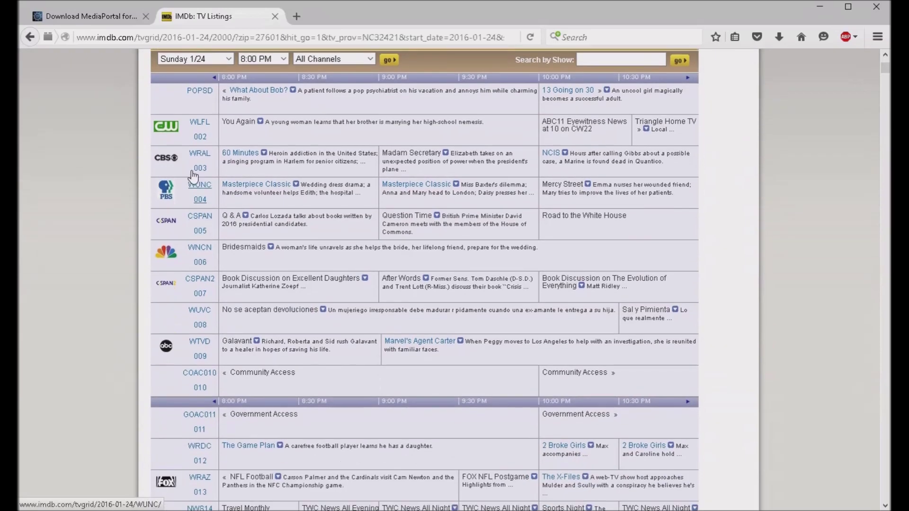
pyautogui.scroll(-3, 188, 250)
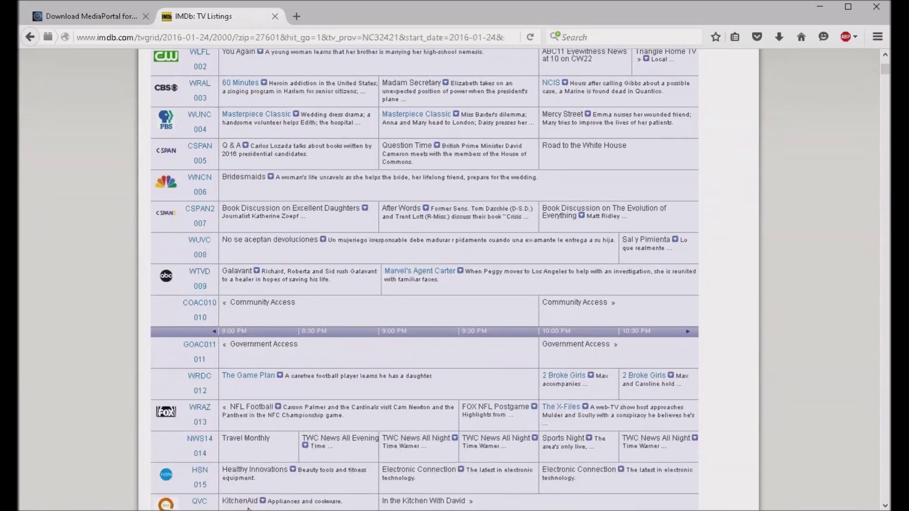
pyautogui.hotkey('alt', 'Tab')
pyautogui.moveTo(62, 224); pyautogui.dragTo(47, 224)
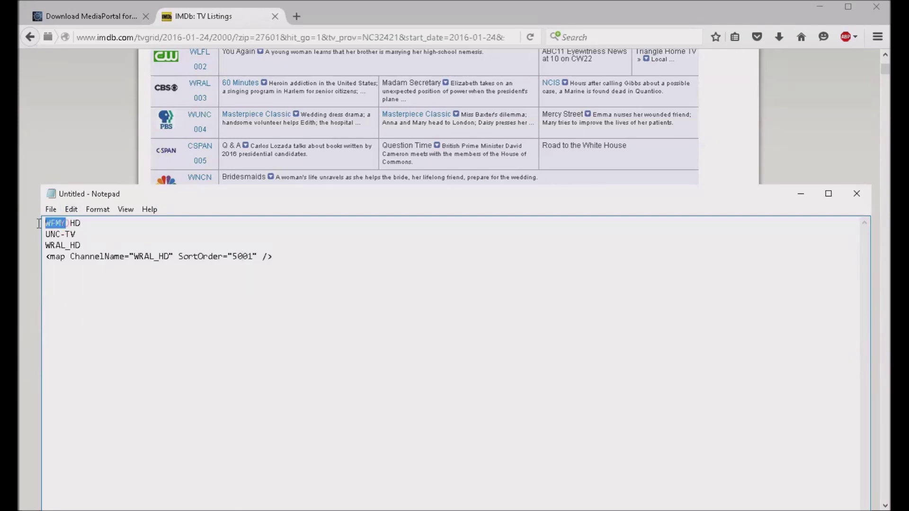
pyautogui.hotkey('alt', 'Tab')
pyautogui.hotkey('ctrl', 'f')
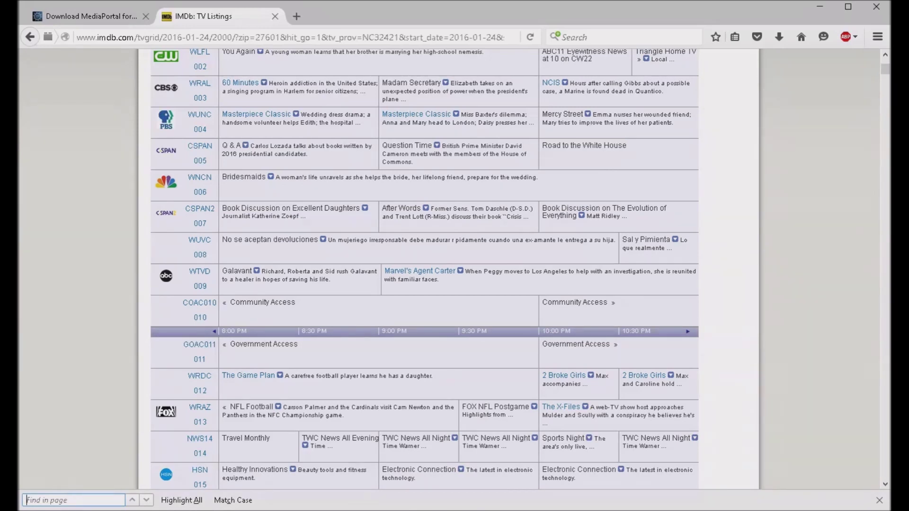
pyautogui.write('WFMY')
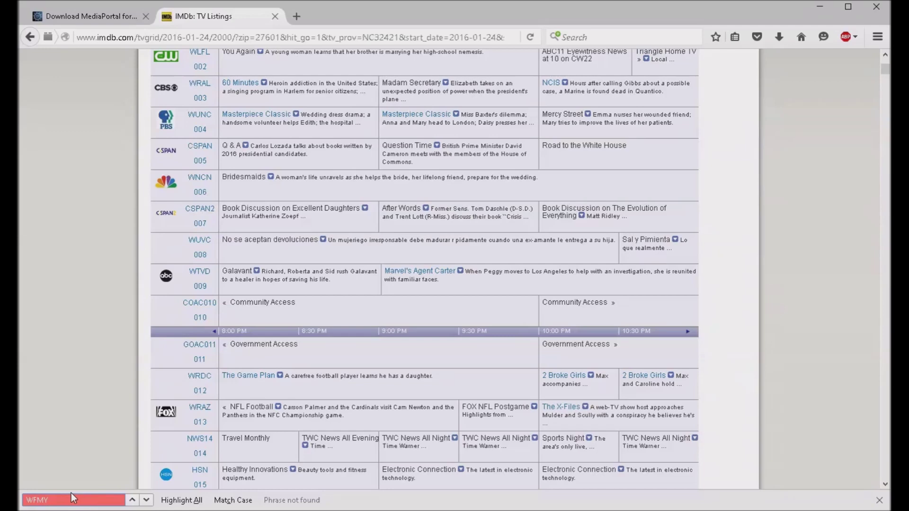
# Step: Search the listings page for WRAL instead and compare it with the WRAL_HD entry in the note
pyautogui.press('BackSpace')
pyautogui.press('BackSpace')
pyautogui.press('BackSpace')
pyautogui.press('BackSpace')
pyautogui.write('WRAL')
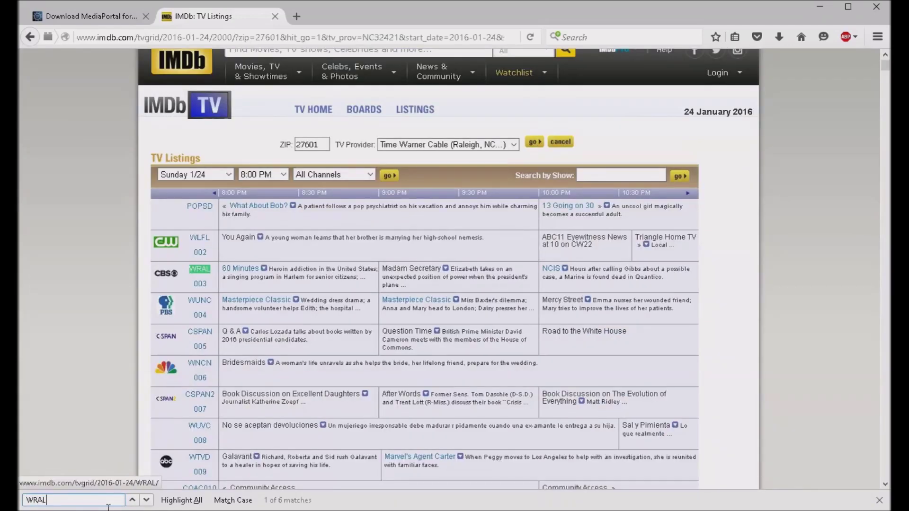
pyautogui.hotkey('alt', 'Tab')
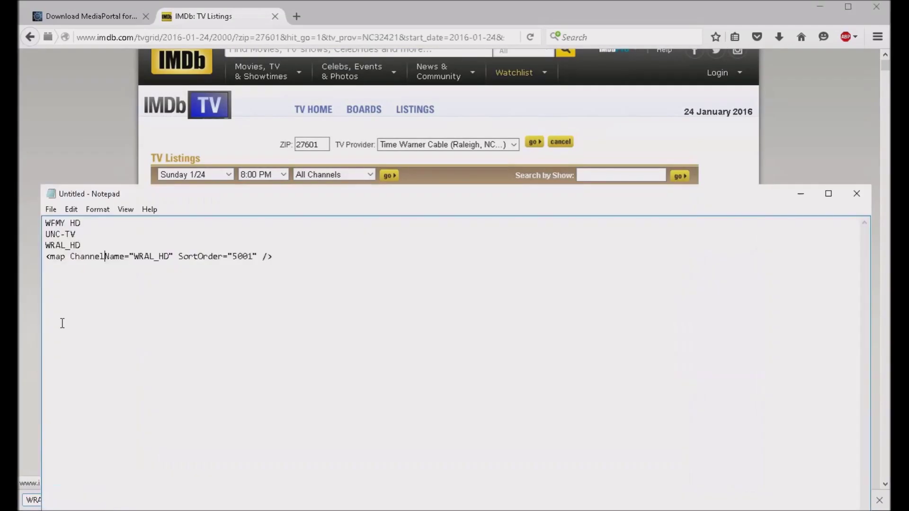
pyautogui.doubleClick(76, 246)
pyautogui.click(24, 314)
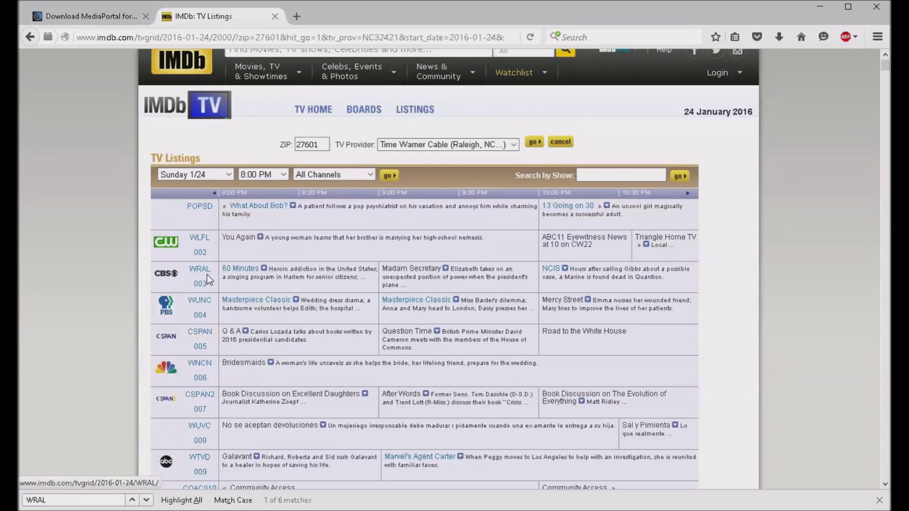
# Step: Open WRAL's own listings page and copy its web address into the note, below the map entry
pyautogui.click(194, 274)
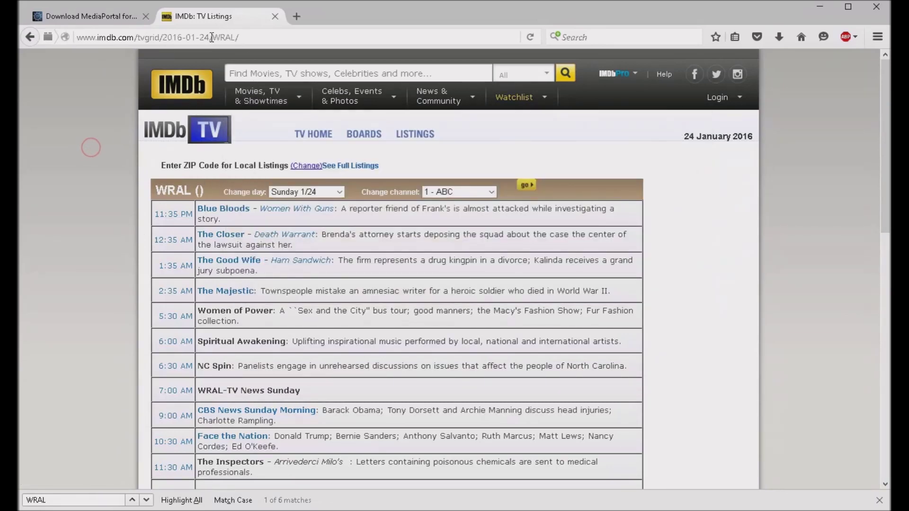
pyautogui.moveTo(245, 37); pyautogui.dragTo(54, 38)
pyautogui.hotkey('ctrl', 'c')
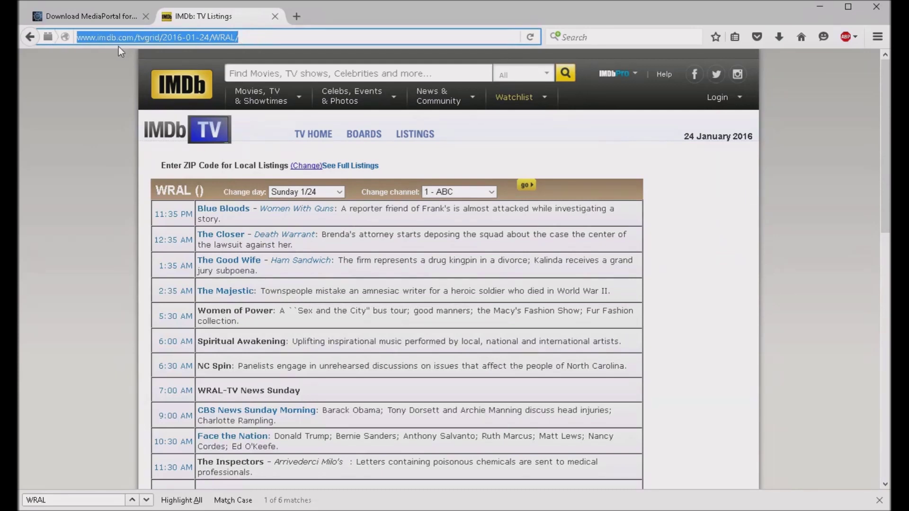
pyautogui.hotkey('alt', 'Tab')
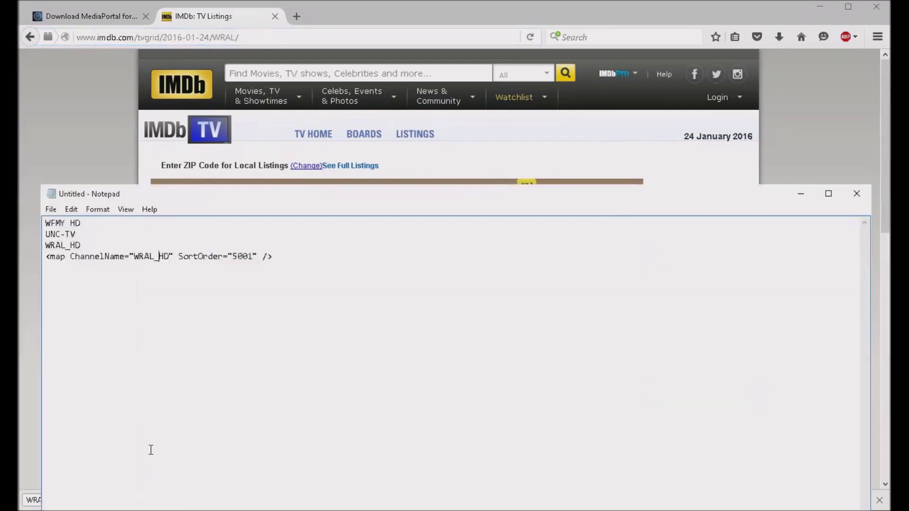
pyautogui.press('Return')
pyautogui.press('Return')
pyautogui.hotkey('ctrl', 'v')
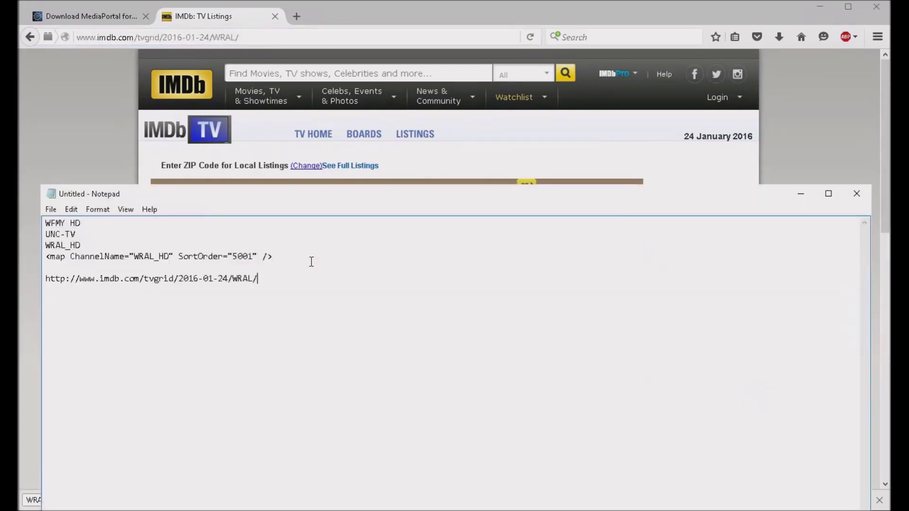
# Step: Add a line below the web address pairing the channel name WRAL_HD with WRAL, both copied from the note
pyautogui.doubleClick(232, 279)
pyautogui.moveTo(82, 246); pyautogui.dragTo(39, 247)
pyautogui.hotkey('ctrl', 'c')
pyautogui.click(317, 314)
pyautogui.press('Return')
pyautogui.press('Return')
pyautogui.hotkey('ctrl', 'v')
pyautogui.moveTo(233, 280); pyautogui.dragTo(255, 281)
pyautogui.hotkey('ctrl', 'c')
pyautogui.click(138, 308)
pyautogui.hotkey('ctrl', 'v')
pyautogui.hotkey('alt', 'Tab')
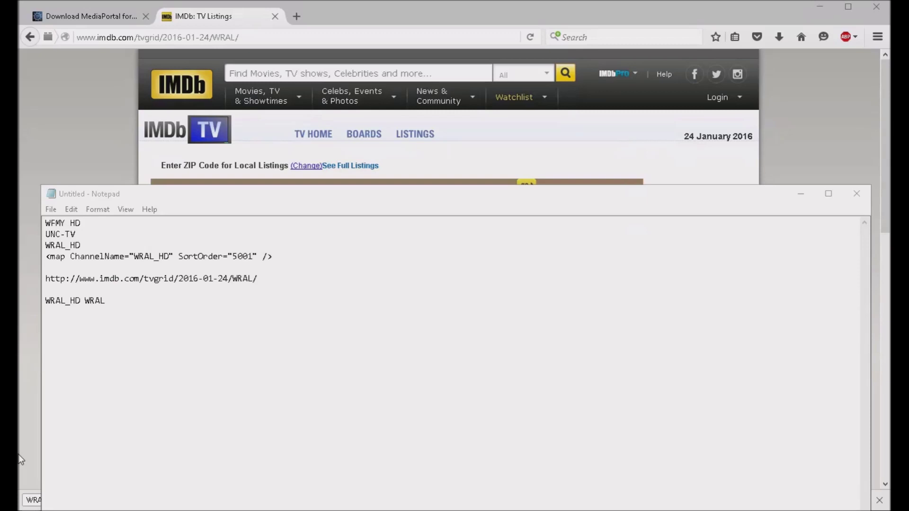
# Step: Open This PC in File Explorer and search it for www_imdb_com
pyautogui.press('super')
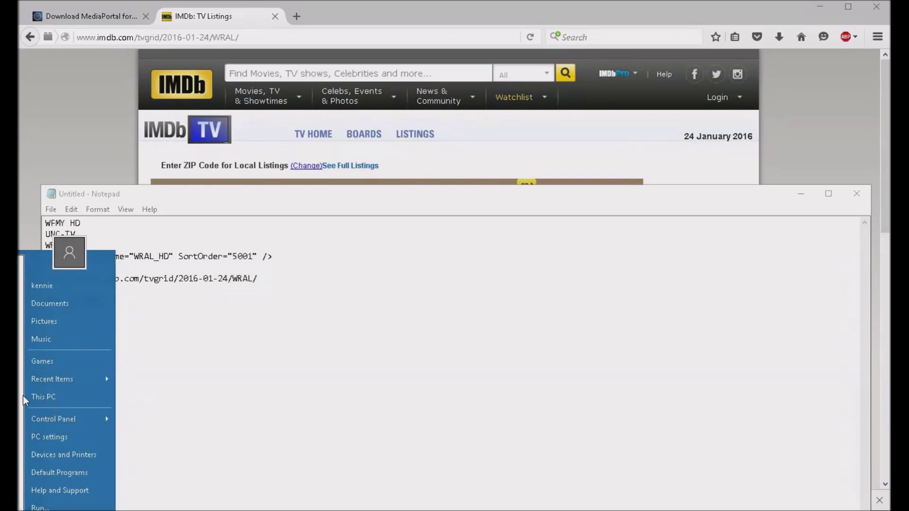
pyautogui.click(47, 397)
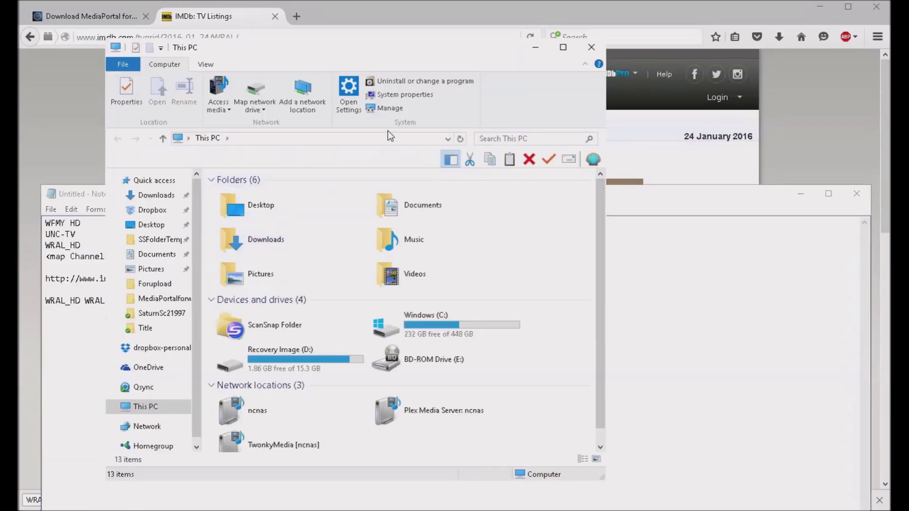
pyautogui.click(496, 139)
pyautogui.write('www.')
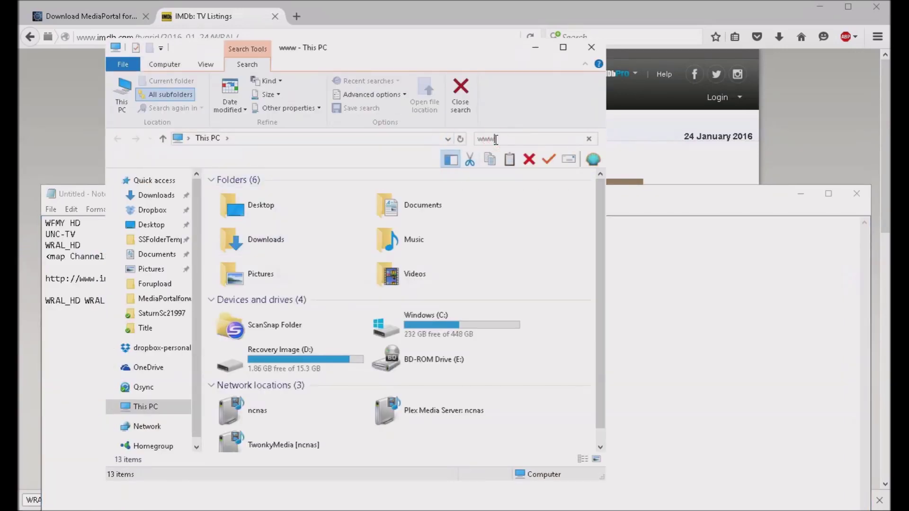
pyautogui.write('_imd')
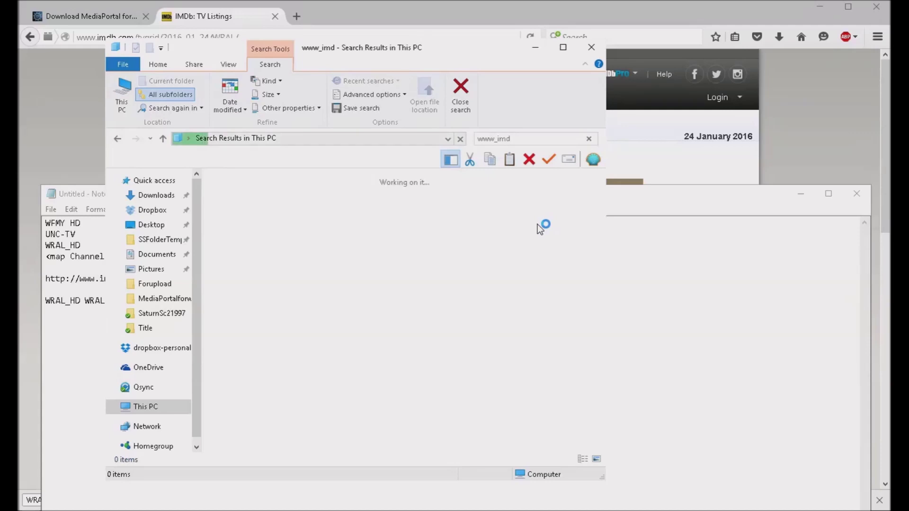
pyautogui.write('b_com')
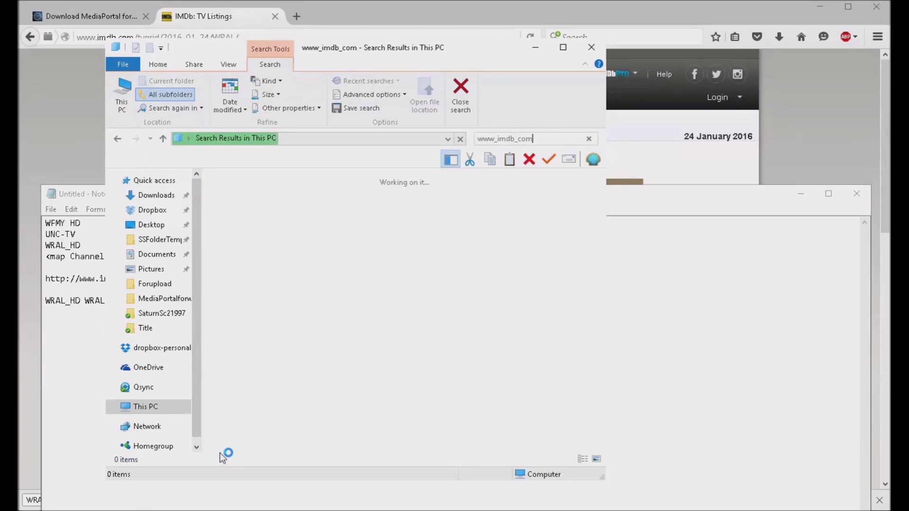
# Step: Browse the C: drive's Program Files and Program Files (x86) folders in a second File Explorer window
pyautogui.press('super+e')
pyautogui.moveTo(388, 52); pyautogui.dragTo(622, 71)
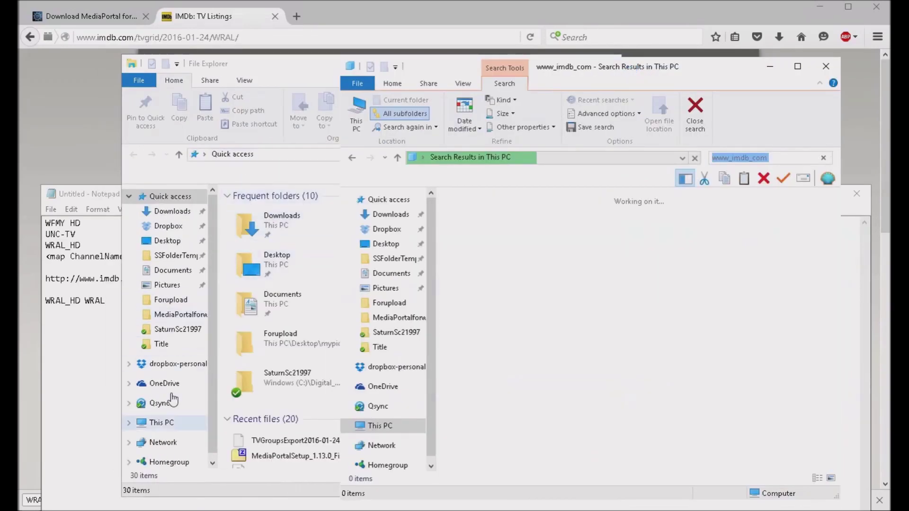
pyautogui.click(160, 424)
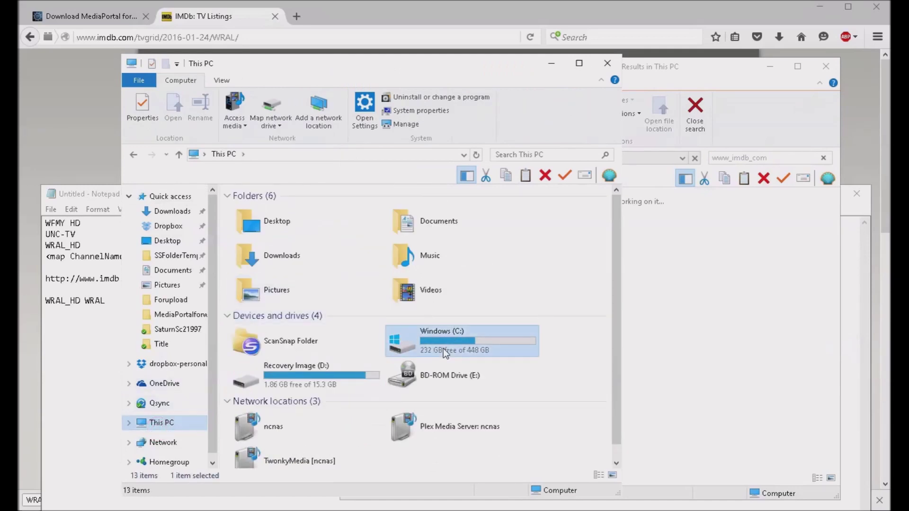
pyautogui.doubleClick(443, 348)
pyautogui.click(272, 303)
pyautogui.doubleClick(273, 303)
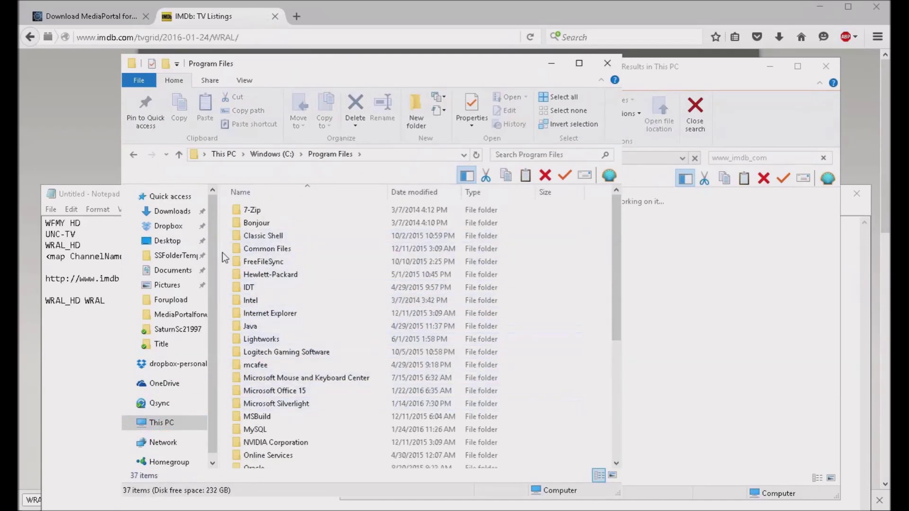
pyautogui.click(265, 154)
pyautogui.doubleClick(266, 314)
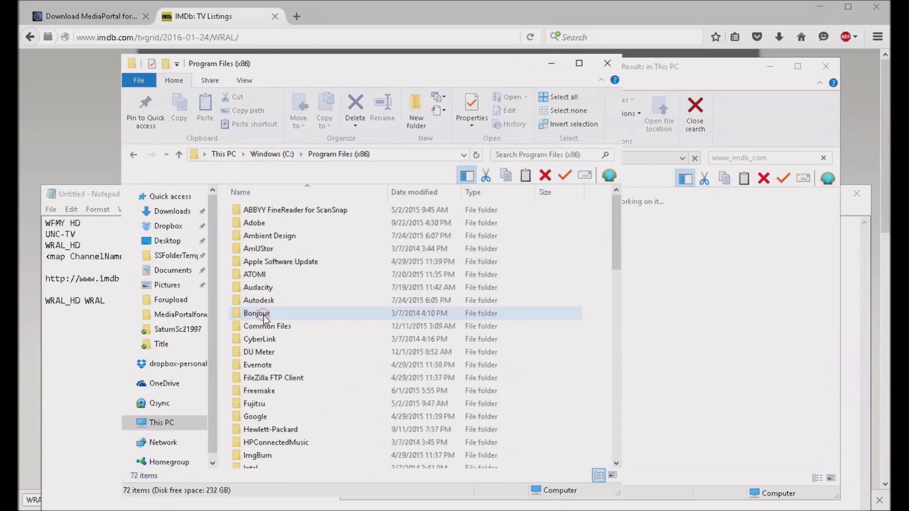
pyautogui.scroll(-2, 280, 417)
pyautogui.scroll(-3, 281, 422)
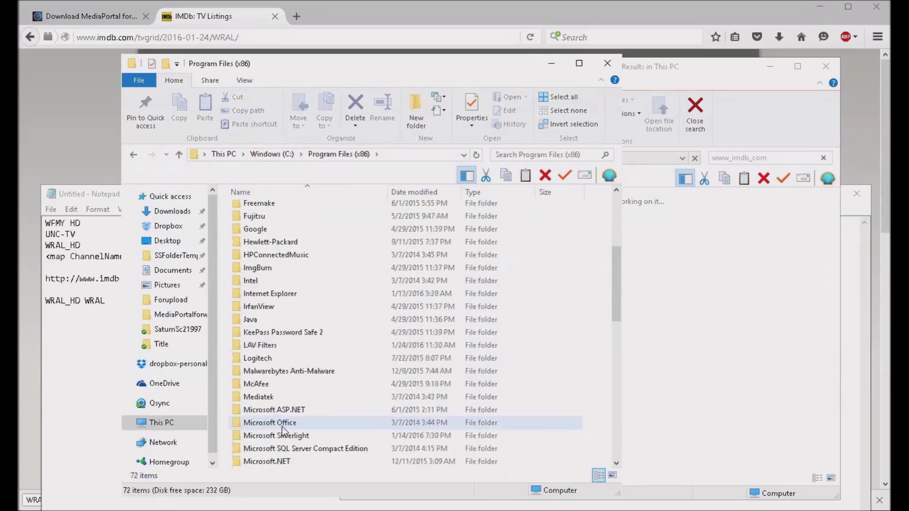
pyautogui.scroll(-2, 295, 379)
pyautogui.scroll(-2, 294, 372)
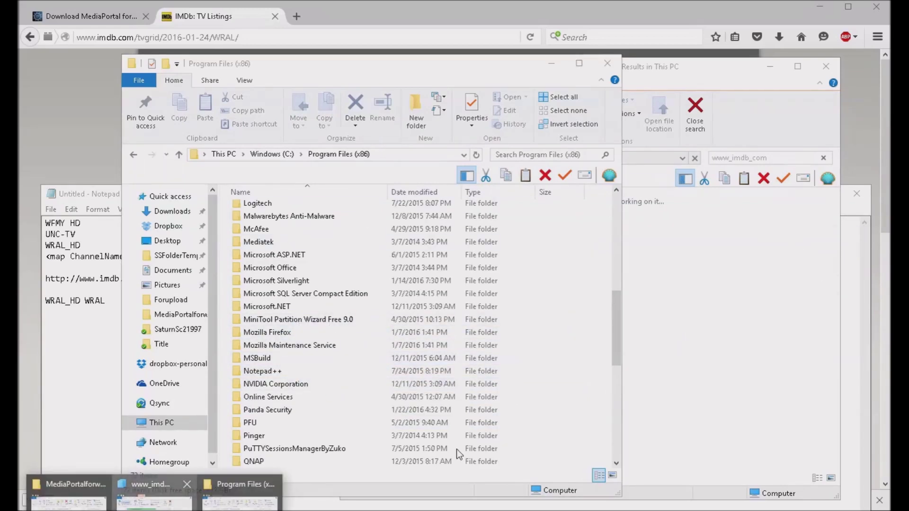
# Step: Close the Program Files (x86) window, open the properties of the found www_imdb_com file and select its location path
pyautogui.click(155, 502)
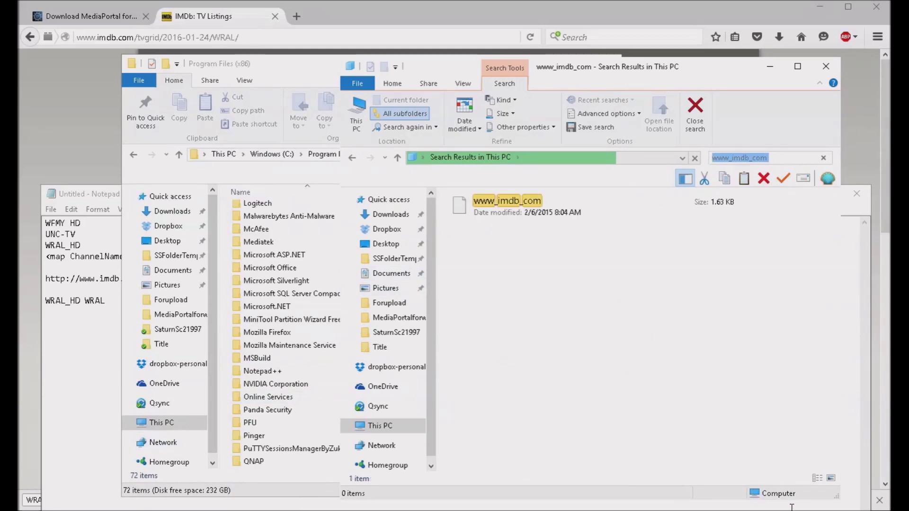
pyautogui.click(283, 64)
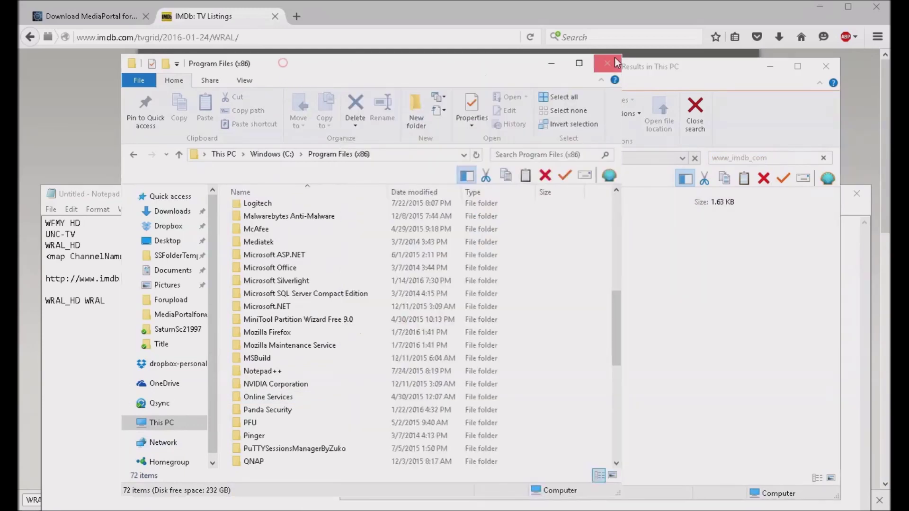
pyautogui.click(607, 63)
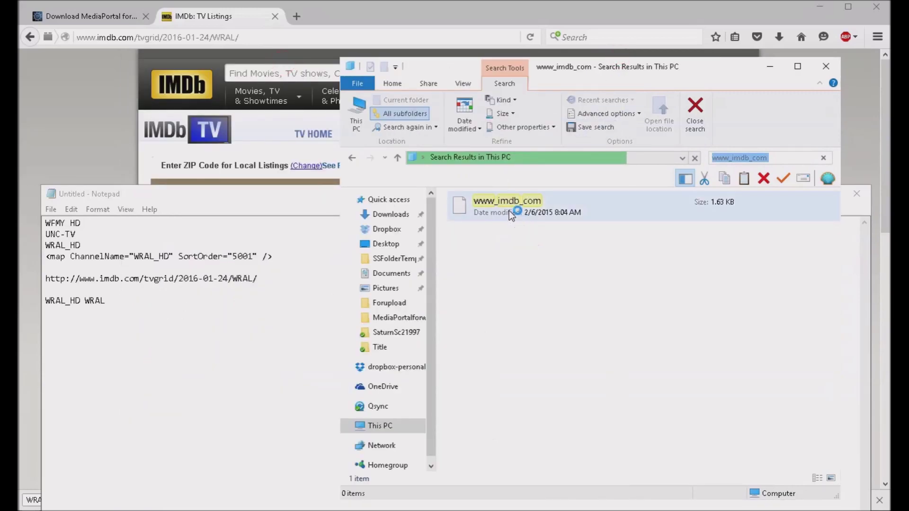
pyautogui.rightClick(510, 211)
pyautogui.click(549, 458)
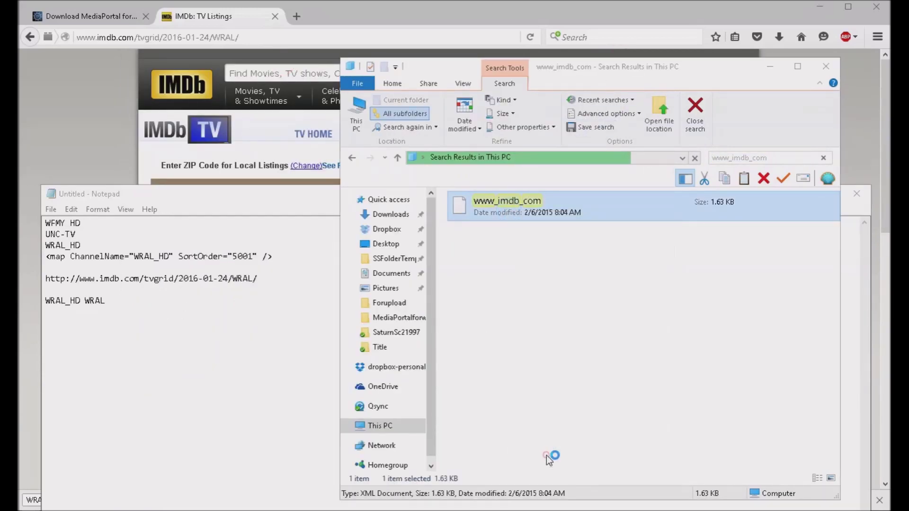
pyautogui.moveTo(572, 332); pyautogui.dragTo(716, 333)
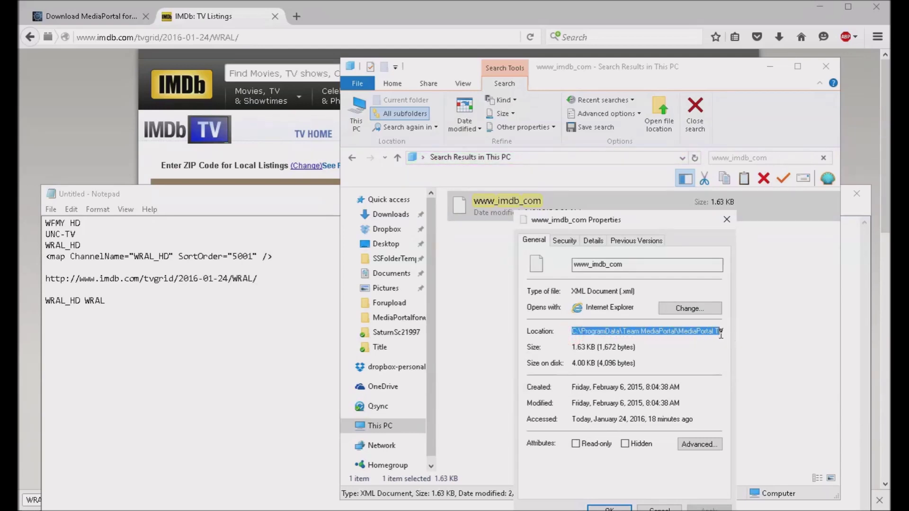
# Step: Open another File Explorer window, move the search results window aside and browse it to the C: drive
pyautogui.press('super+e')
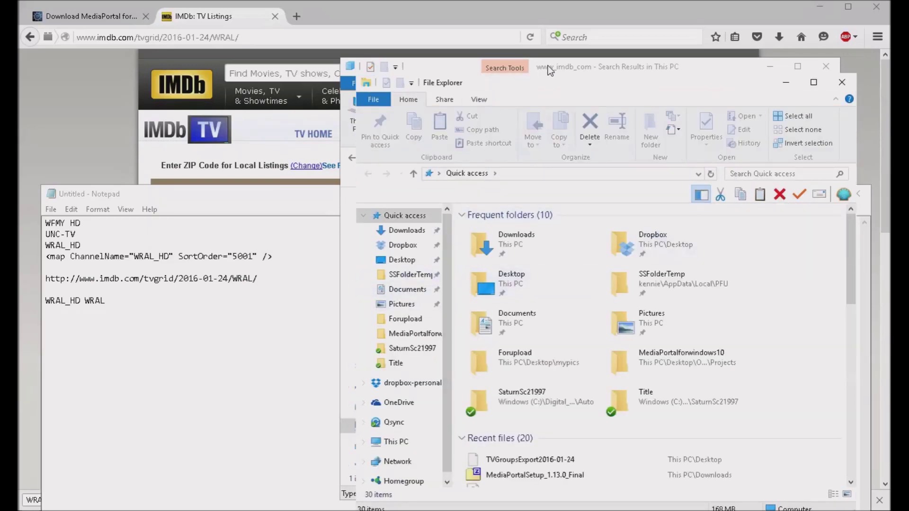
pyautogui.moveTo(561, 67); pyautogui.dragTo(265, 51)
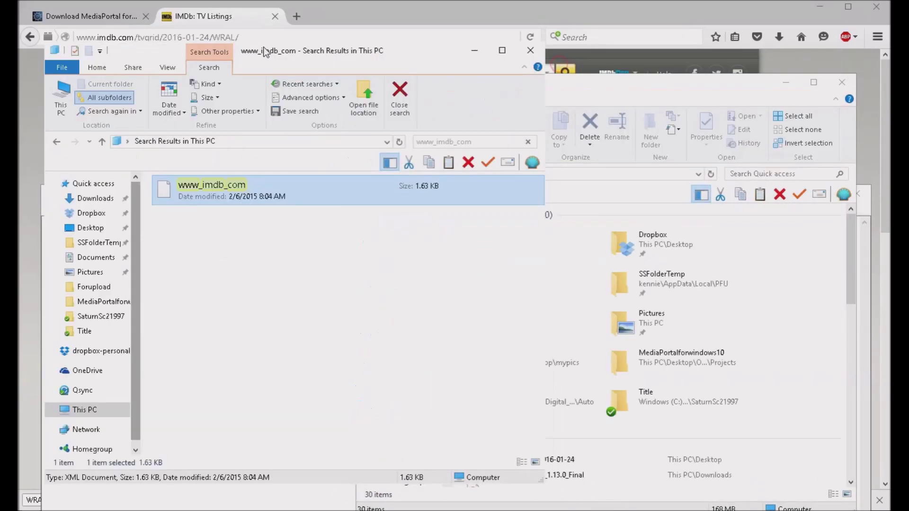
pyautogui.click(79, 410)
pyautogui.doubleClick(348, 337)
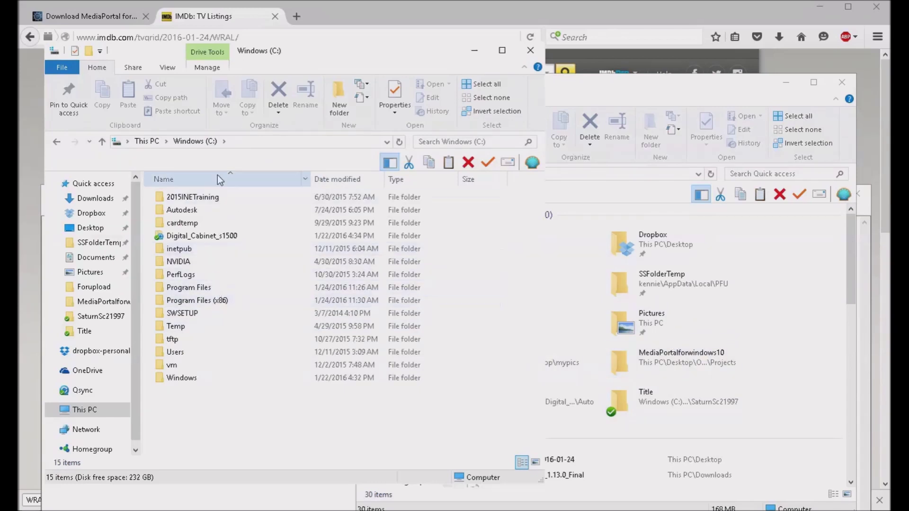
# Step: Try to open the folder C:\Program Data\ by its path
pyautogui.click(254, 133)
pyautogui.click(258, 143)
pyautogui.write('Program')
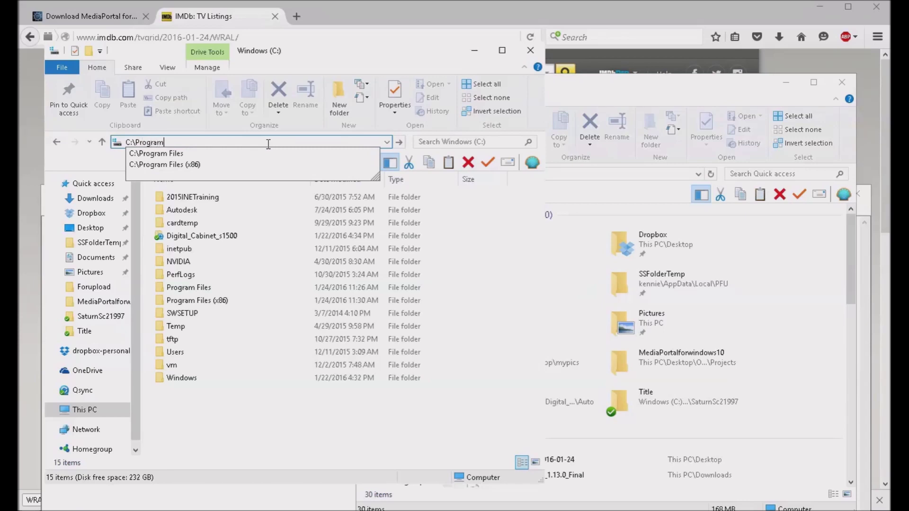
pyautogui.write(' Data\\')
pyautogui.press('Return')
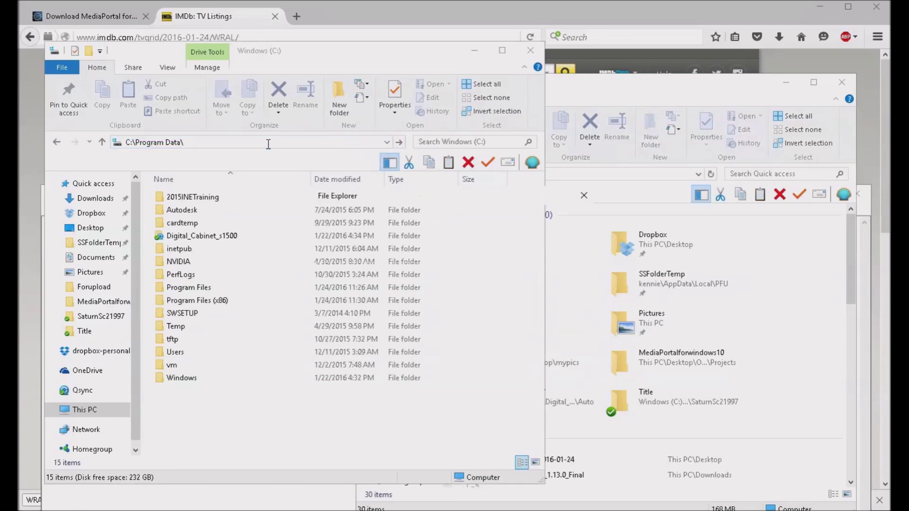
pyautogui.click(572, 250)
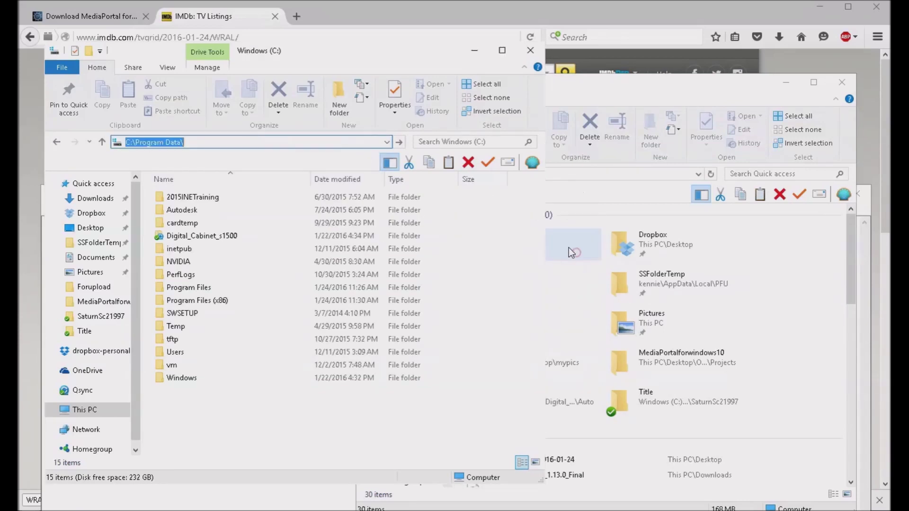
# Step: Open the folder C:\ProgramData\Team MediaPortal\MediaPortal TV Server, based on the location in the www_imdb_com properties
pyautogui.click(724, 317)
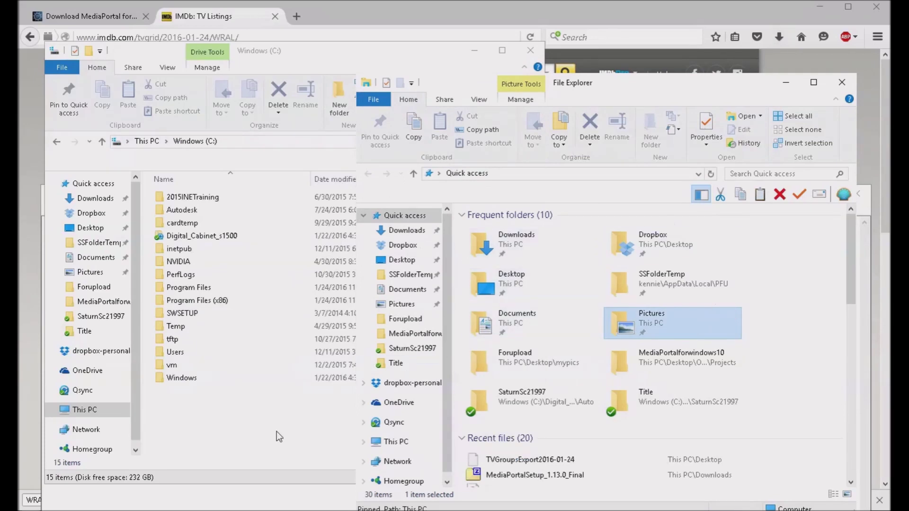
pyautogui.click(220, 509)
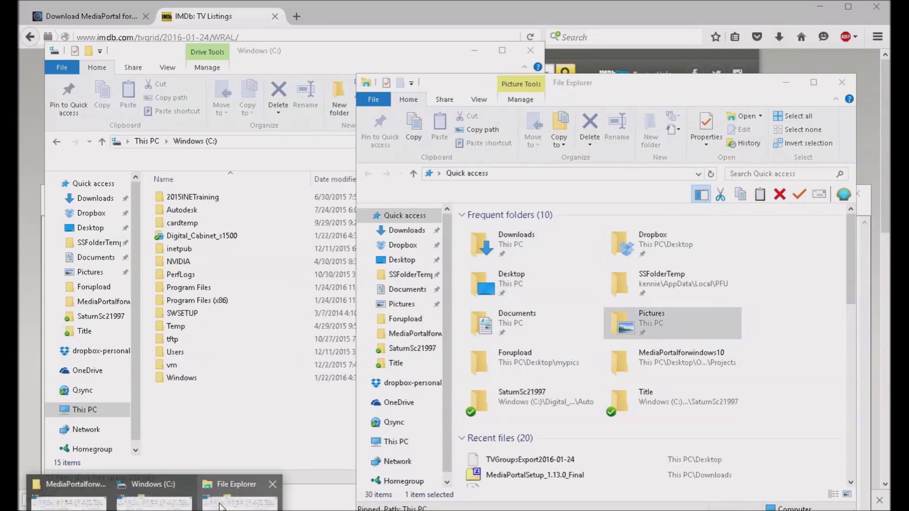
pyautogui.click(221, 506)
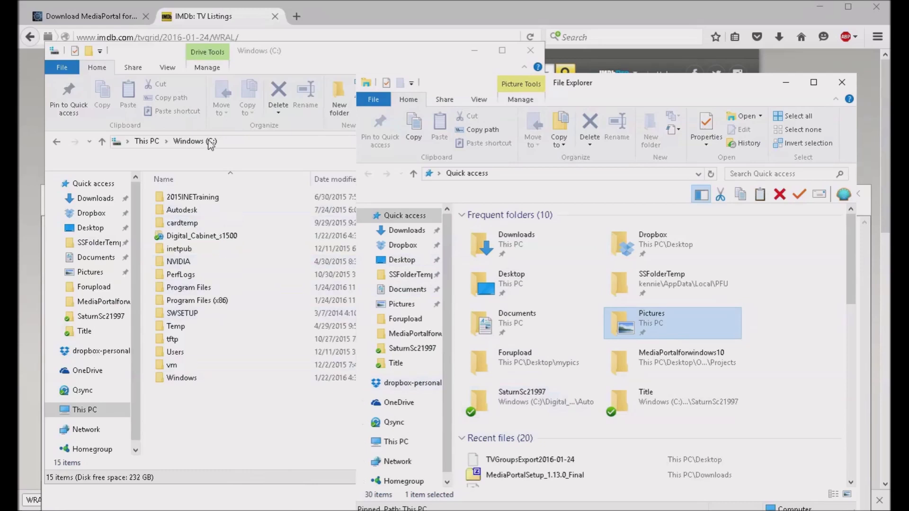
pyautogui.hotkey('alt', 'Tab')
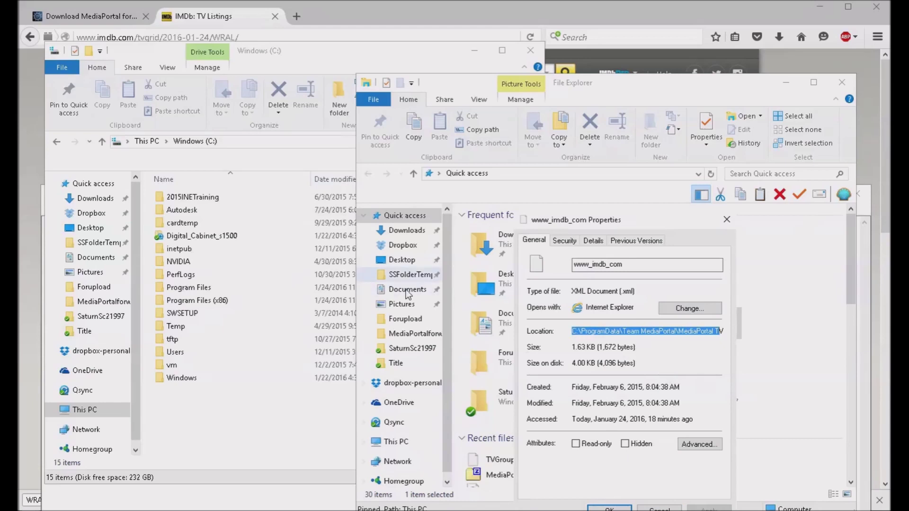
pyautogui.click(254, 141)
pyautogui.write('C:\\ProgramData\\Team MediaPortal\\MediaPortal T')
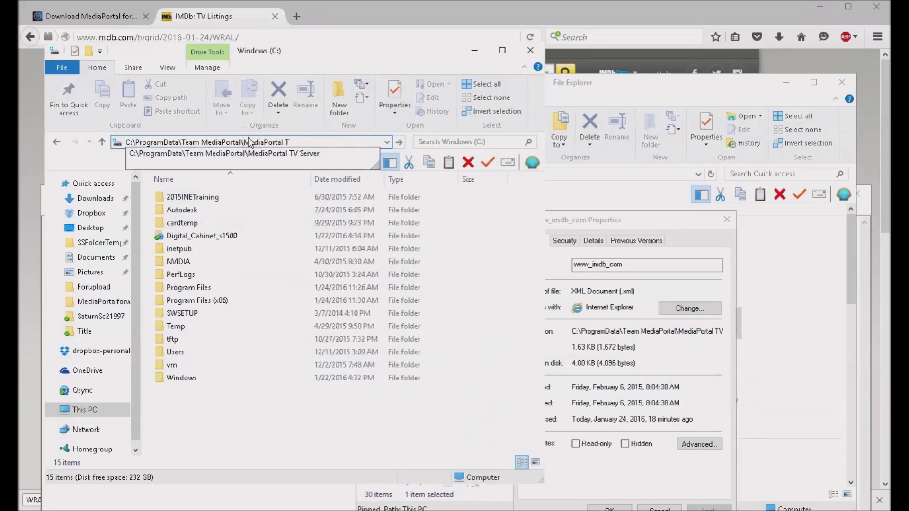
pyautogui.press('Down')
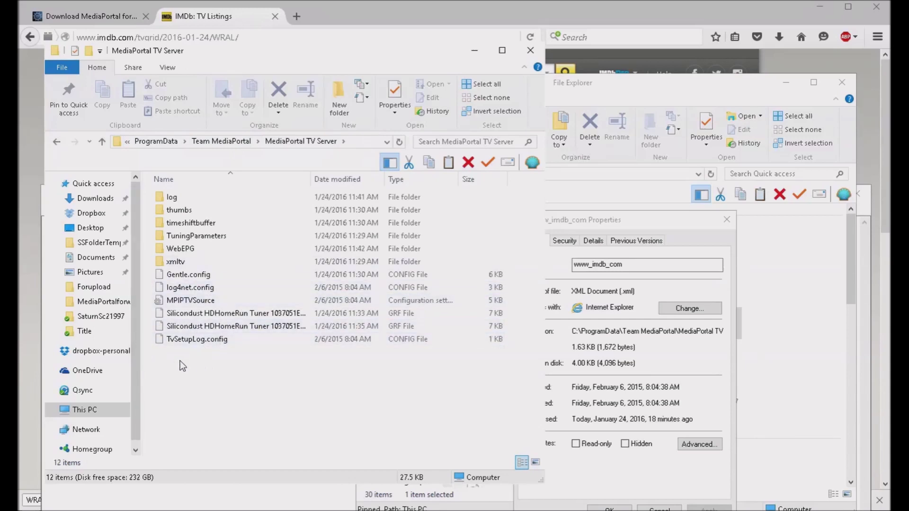
# Step: Look through the grabbers and channels folders inside WebEPG and close the www_imdb_com properties
pyautogui.doubleClick(176, 249)
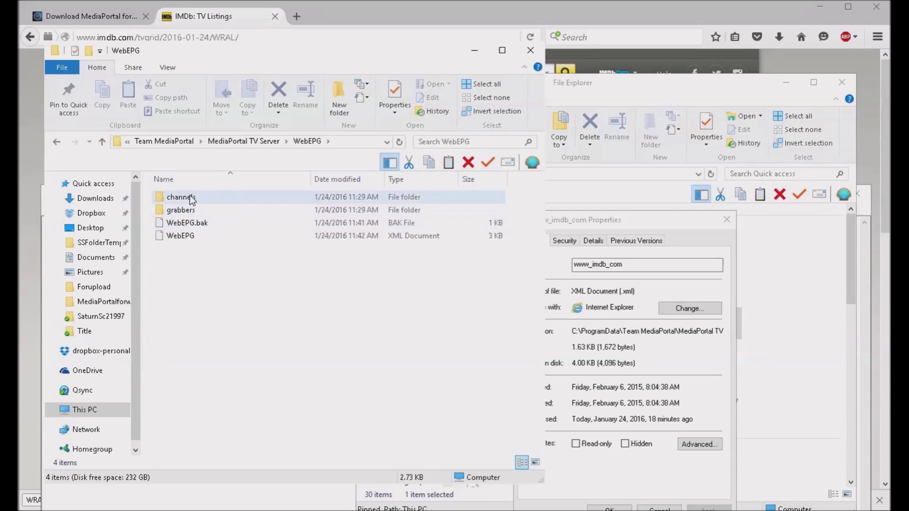
pyautogui.doubleClick(174, 209)
pyautogui.scroll(-5, 230, 256)
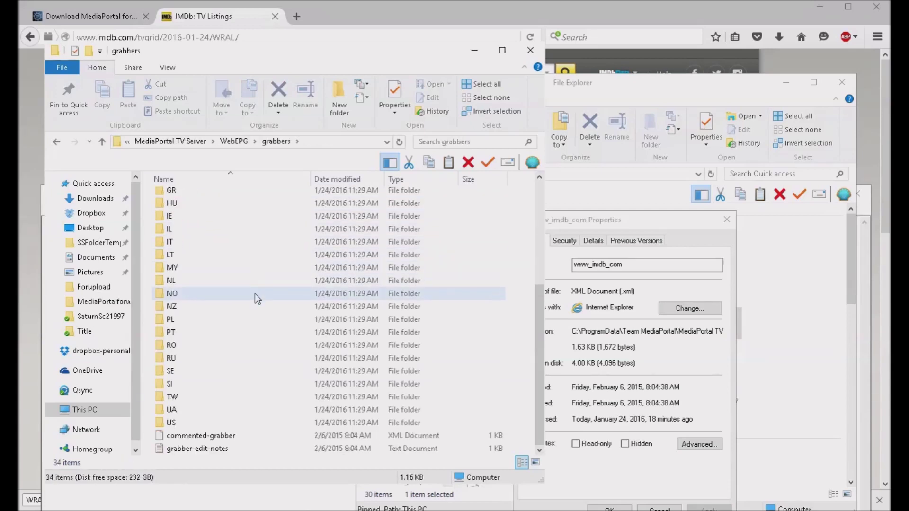
pyautogui.click(235, 141)
pyautogui.doubleClick(179, 197)
pyautogui.click(236, 141)
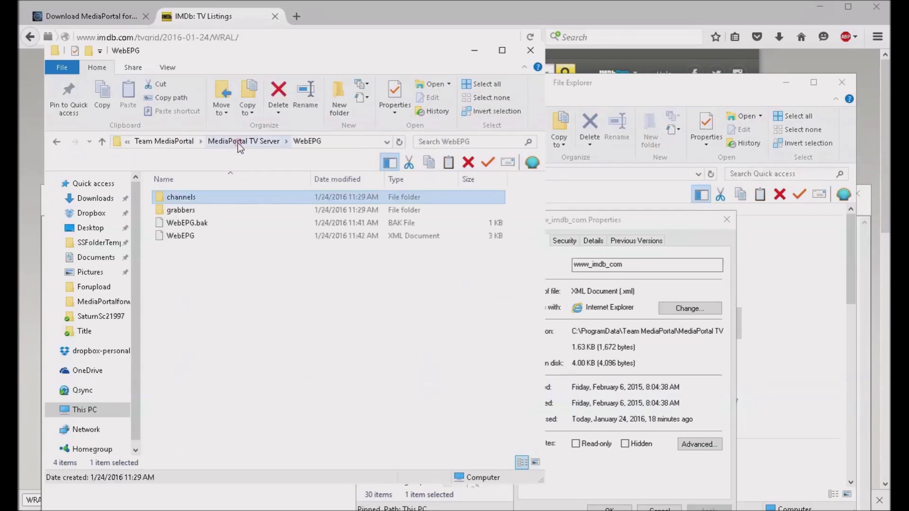
pyautogui.click(241, 141)
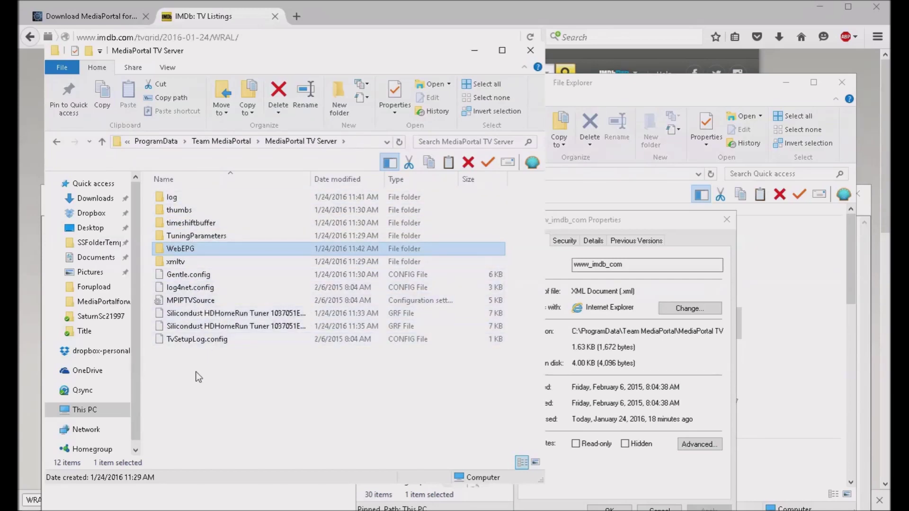
pyautogui.click(500, 493)
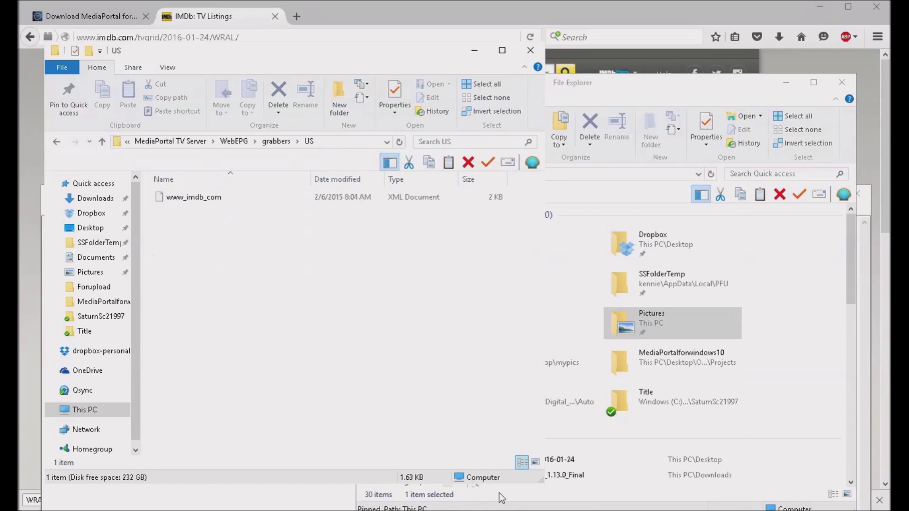
# Step: Show the full path of the MediaPortal TV Server folder, then go into WebEPG\grabbers\US
pyautogui.click(163, 141)
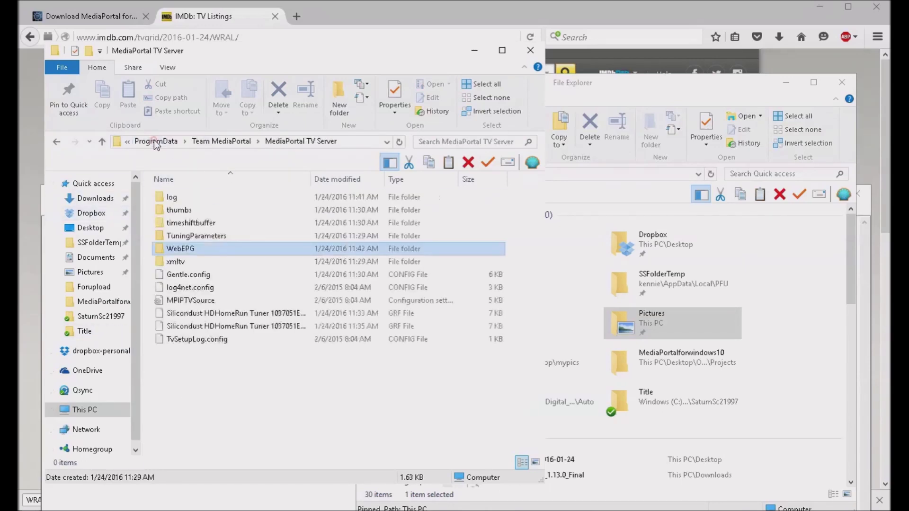
pyautogui.click(356, 142)
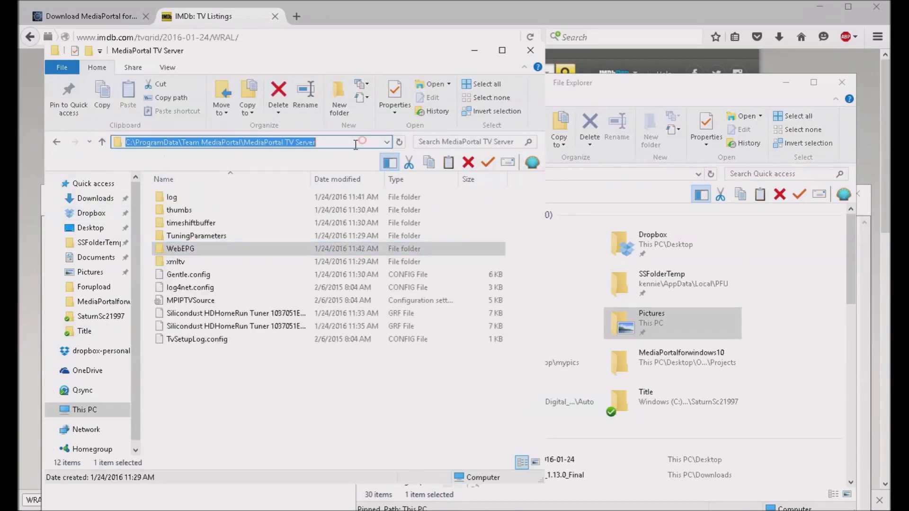
pyautogui.doubleClick(183, 248)
pyautogui.doubleClick(180, 197)
pyautogui.click(234, 145)
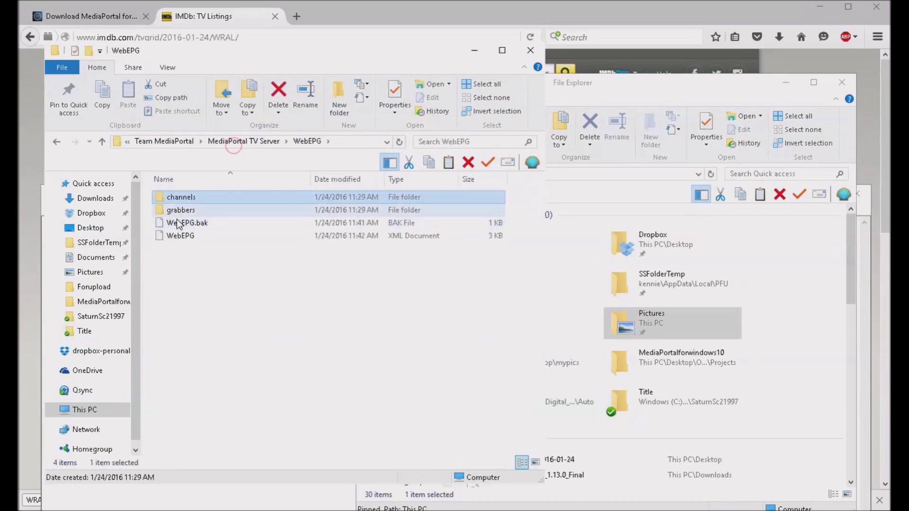
pyautogui.doubleClick(174, 209)
pyautogui.scroll(-4, 196, 322)
pyautogui.doubleClick(164, 423)
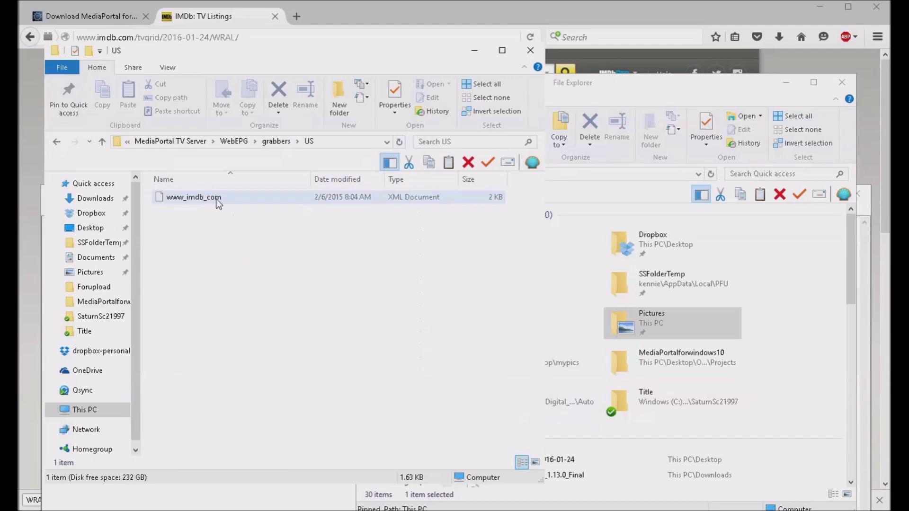
# Step: Open the www_imdb_com XML file in Notepad and move its window so the text is readable
pyautogui.rightClick(228, 198)
pyautogui.moveTo(183, 198); pyautogui.dragTo(177, 198)
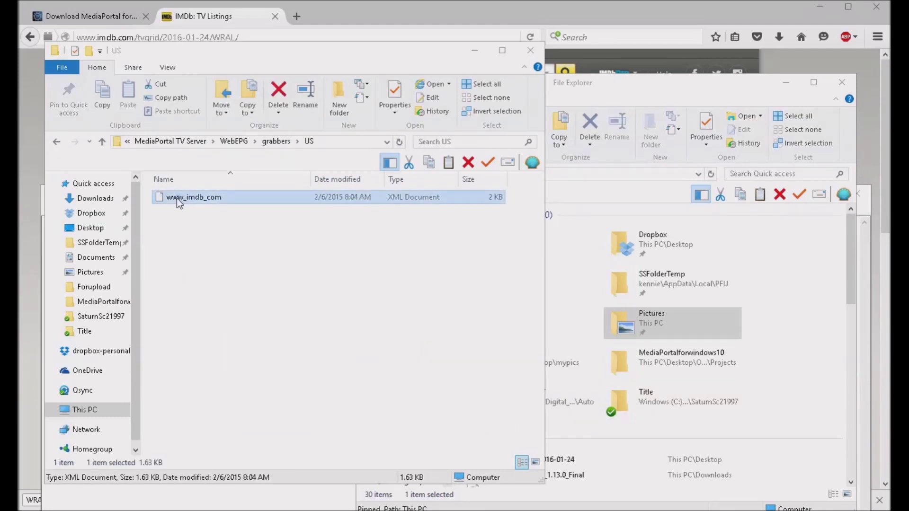
pyautogui.click(212, 266)
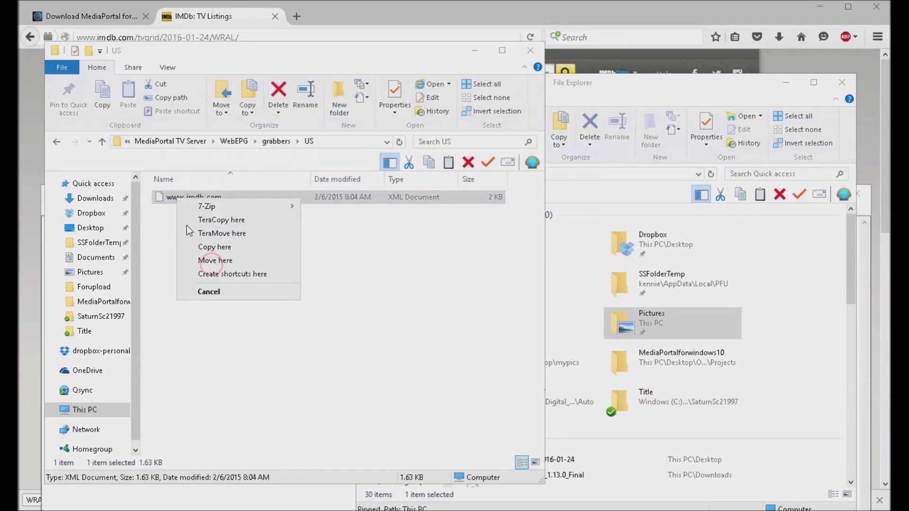
pyautogui.click(163, 253)
pyautogui.rightClick(180, 198)
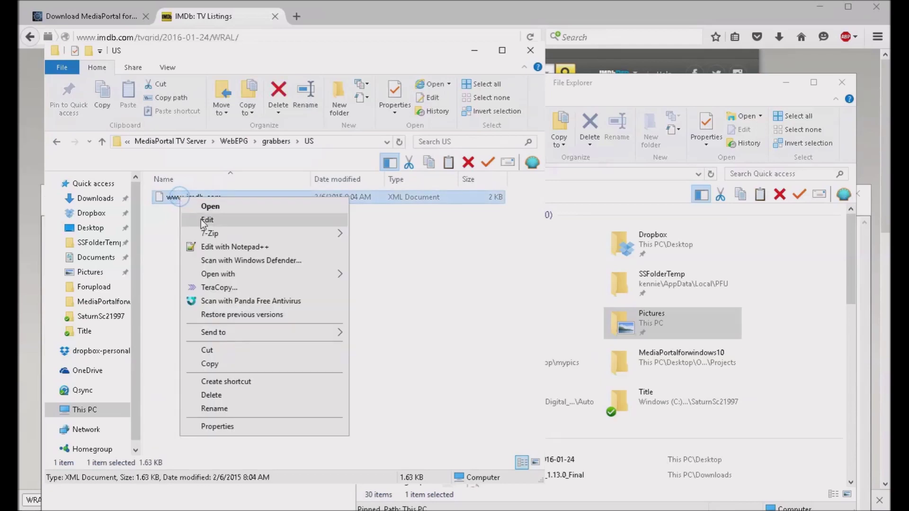
pyautogui.moveTo(222, 273)
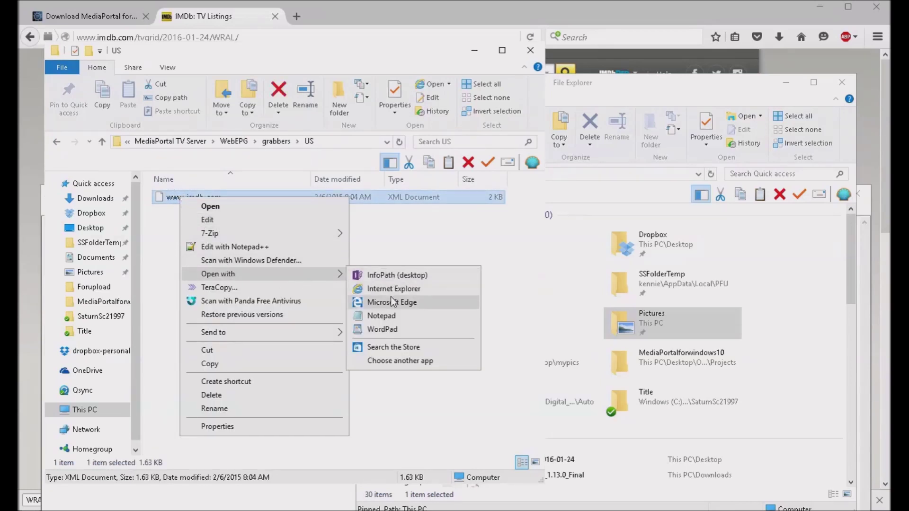
pyautogui.click(378, 318)
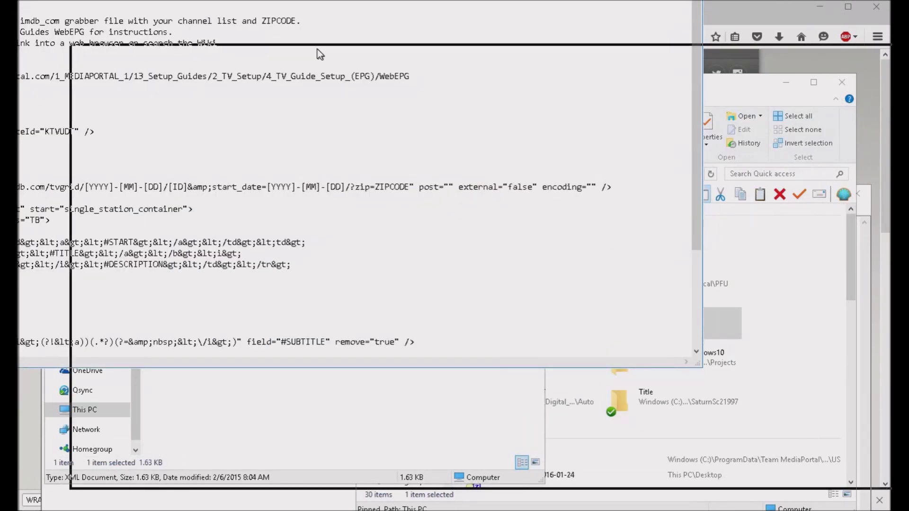
pyautogui.scroll(-1, 379, 213)
pyautogui.scroll(1, 386, 225)
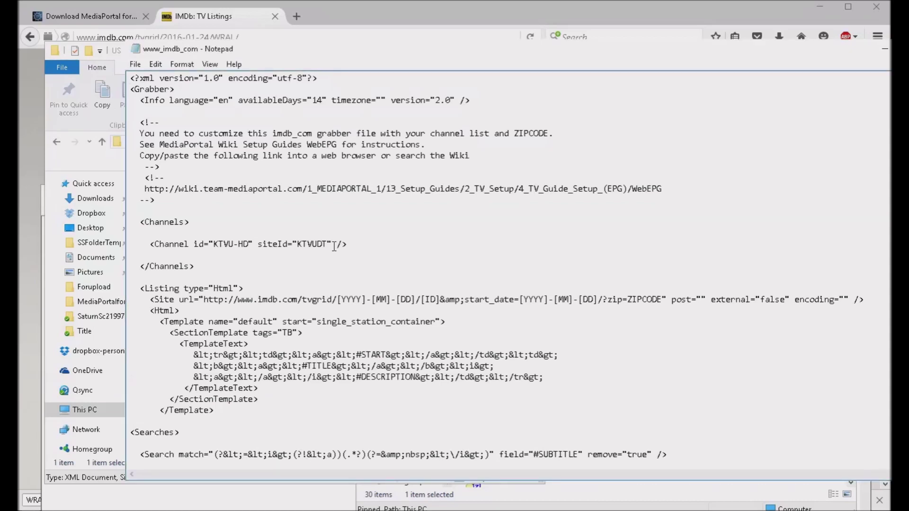
# Step: Highlight the Channels section of the grabber file to examine where the channel list belongs
pyautogui.click(229, 242)
pyautogui.moveTo(136, 222); pyautogui.dragTo(189, 222)
pyautogui.click(198, 267)
pyautogui.click(192, 222)
pyautogui.hotkey('shift', 'Home')
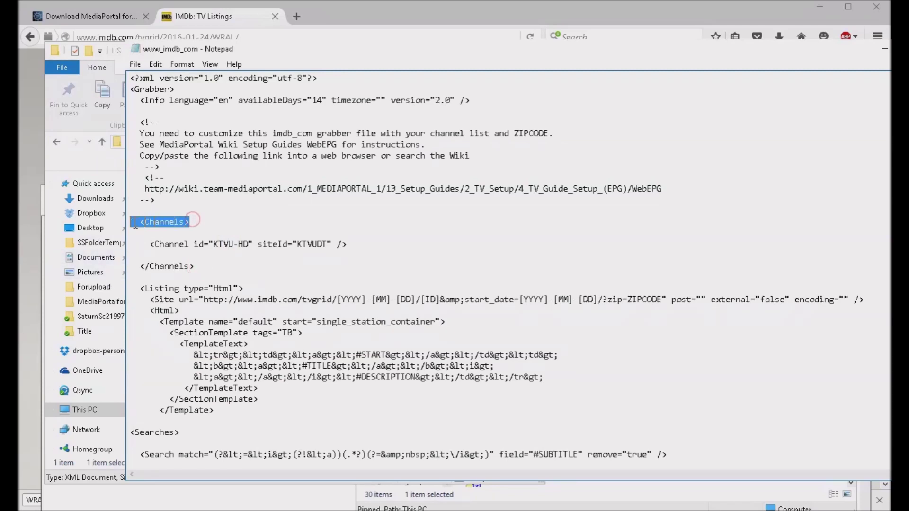
# Step: Copy the KTVU-HD channel line and paste it three times on new lines below the original
pyautogui.click(308, 244)
pyautogui.moveTo(358, 242); pyautogui.dragTo(118, 246)
pyautogui.hotkey('ctrl', 'c')
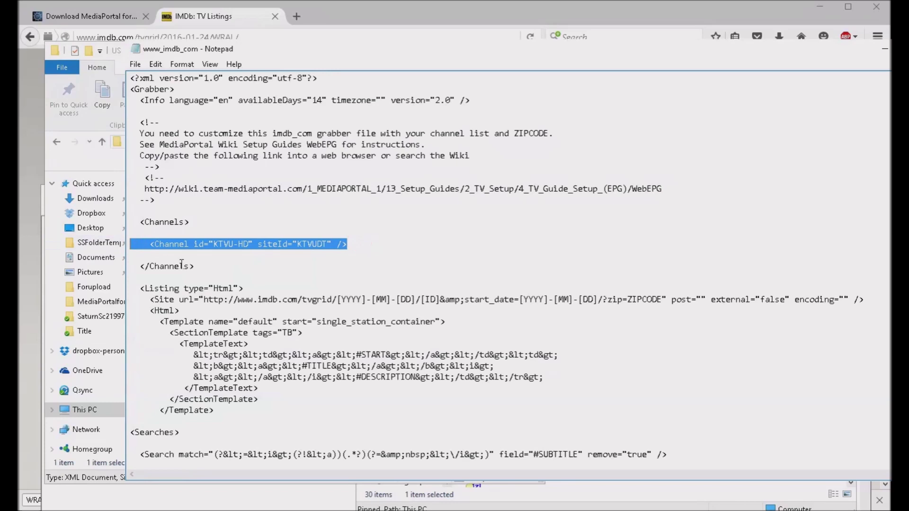
pyautogui.click(354, 245)
pyautogui.press('Return')
pyautogui.hotkey('ctrl', 'v')
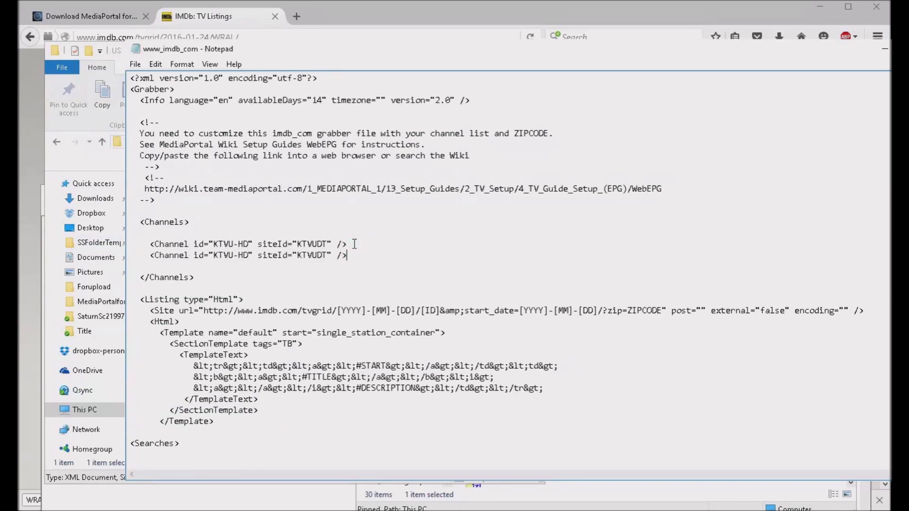
pyautogui.press('Return')
pyautogui.hotkey('ctrl', 'v')
pyautogui.press('Return')
pyautogui.hotkey('ctrl', 'v')
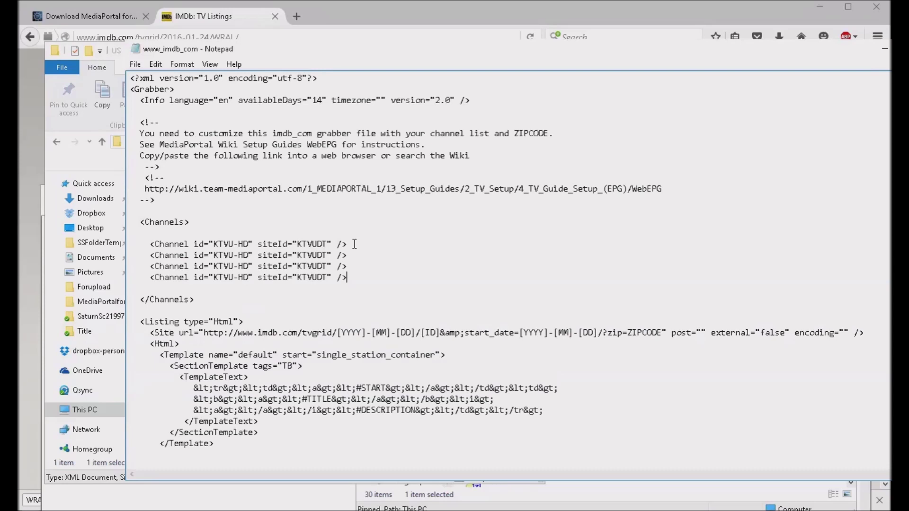
# Step: Place the untitled note below the grabber's channel list and replace the second channel line's id with WRAL_HD copied from the note
pyautogui.hotkey('alt', 'Tab')
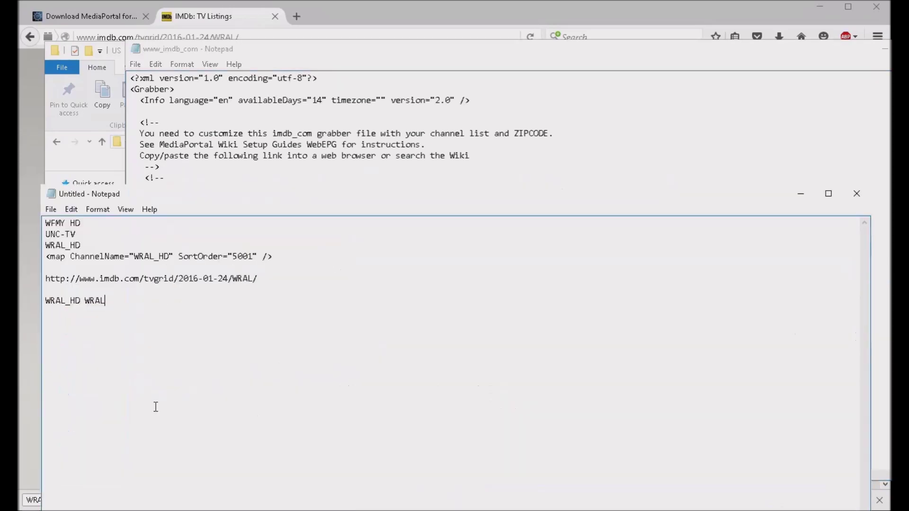
pyautogui.moveTo(218, 197); pyautogui.dragTo(220, 322)
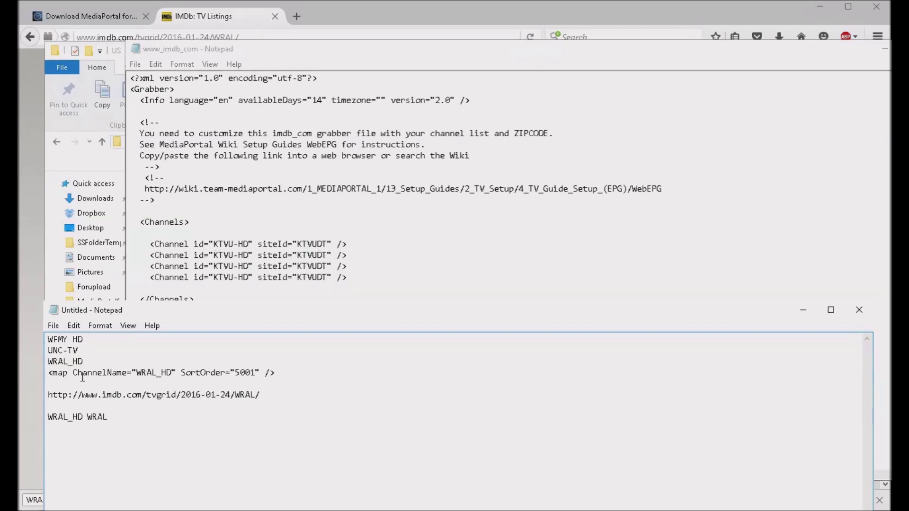
pyautogui.moveTo(84, 362); pyautogui.dragTo(46, 363)
pyautogui.hotkey('ctrl', 'c')
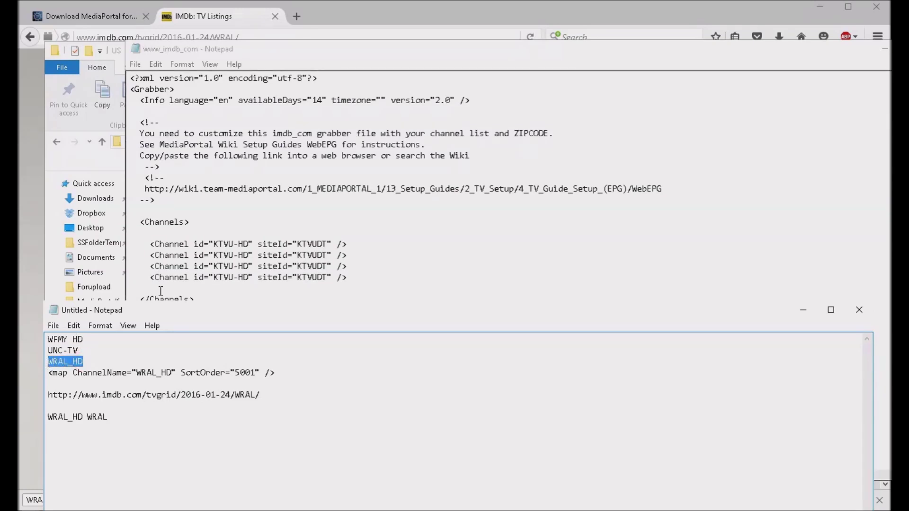
pyautogui.moveTo(214, 255); pyautogui.dragTo(249, 255)
pyautogui.hotkey('ctrl', 'v')
pyautogui.click(78, 417)
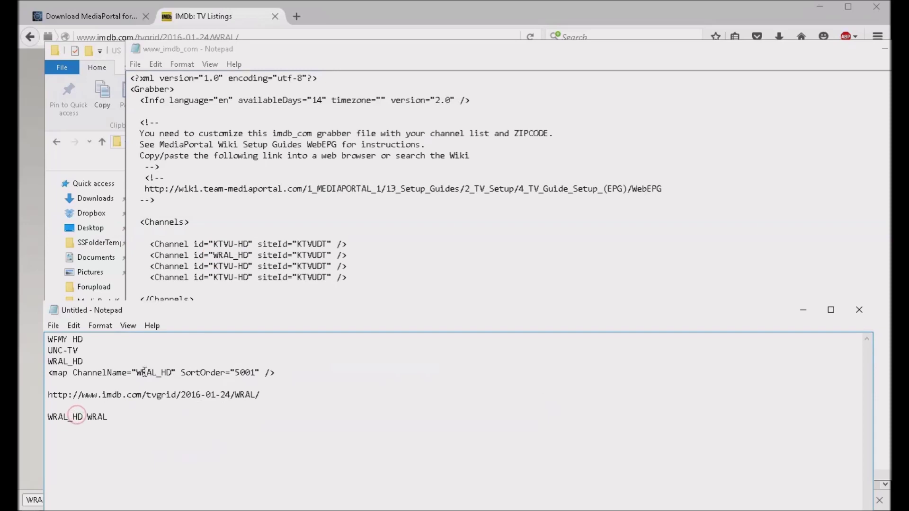
# Step: Replace the siteId of the WRAL_HD channel line with WRAL, copied from the IMDb address in the untitled note
pyautogui.moveTo(235, 397); pyautogui.dragTo(256, 397)
pyautogui.hotkey('ctrl', 'c')
pyautogui.moveTo(298, 255); pyautogui.dragTo(121, 269)
pyautogui.hotkey('ctrl', 'v')
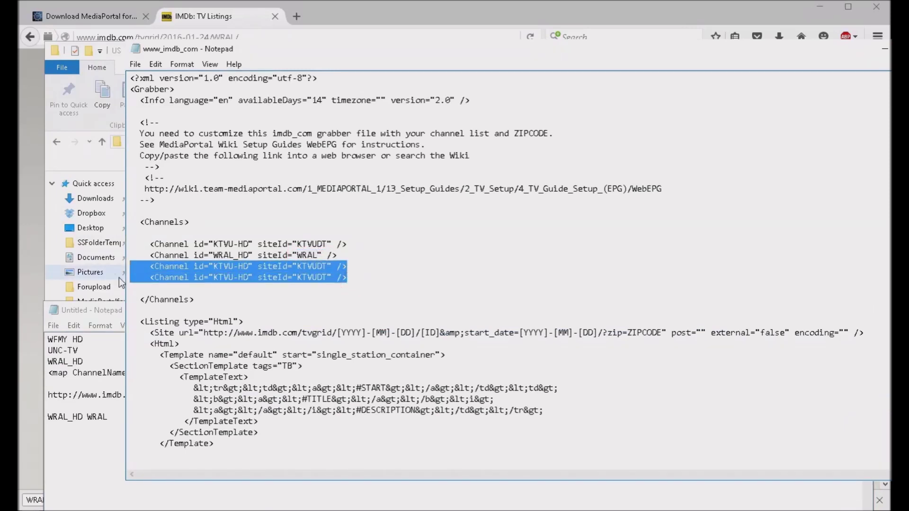
# Step: Delete the two leftover KTVU-HD channel lines below WRAL_HD and save the grabber file
pyautogui.press('Delete')
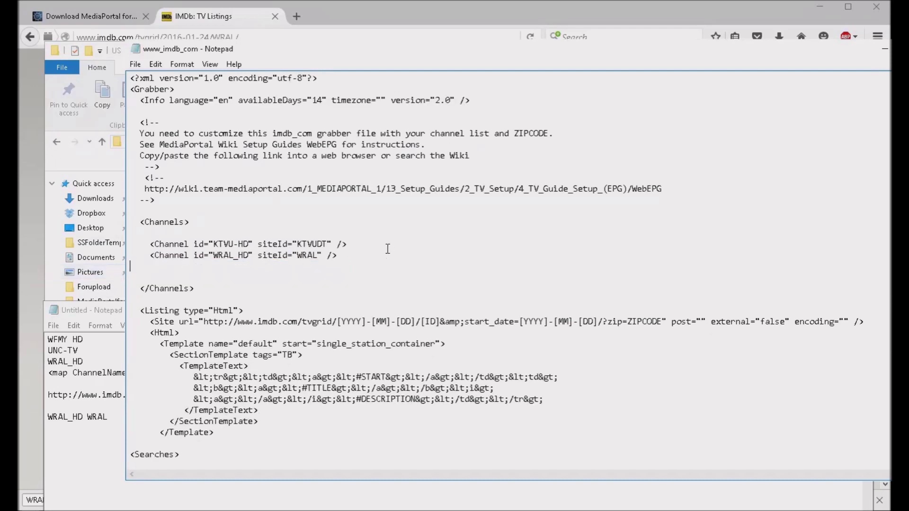
pyautogui.click(359, 248)
pyautogui.click(135, 64)
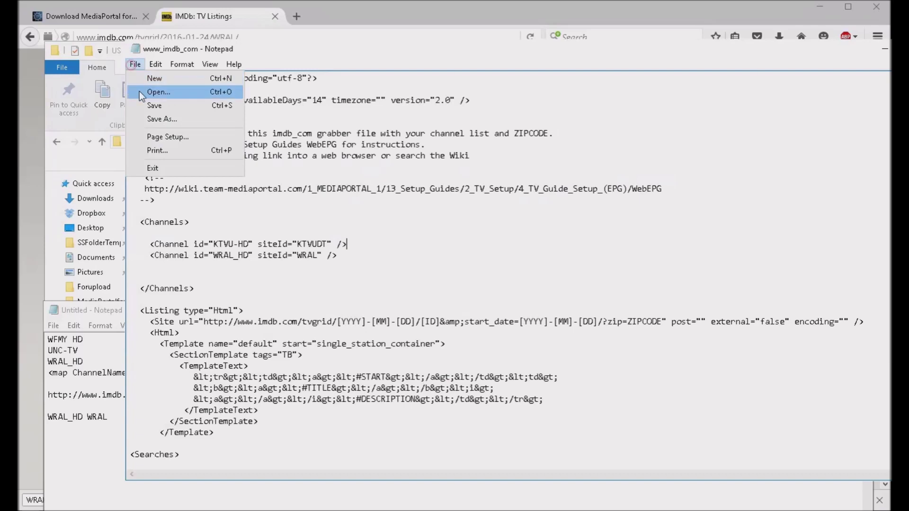
pyautogui.click(145, 102)
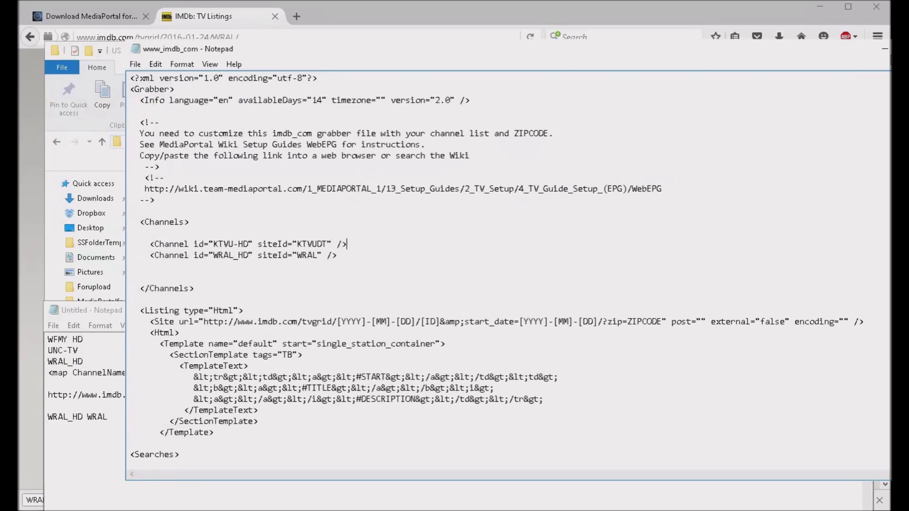
# Step: Minimize the open Notepad, browser and folder windows and launch MediaPortal TV Server Configuration from the desktop
pyautogui.click(887, 45)
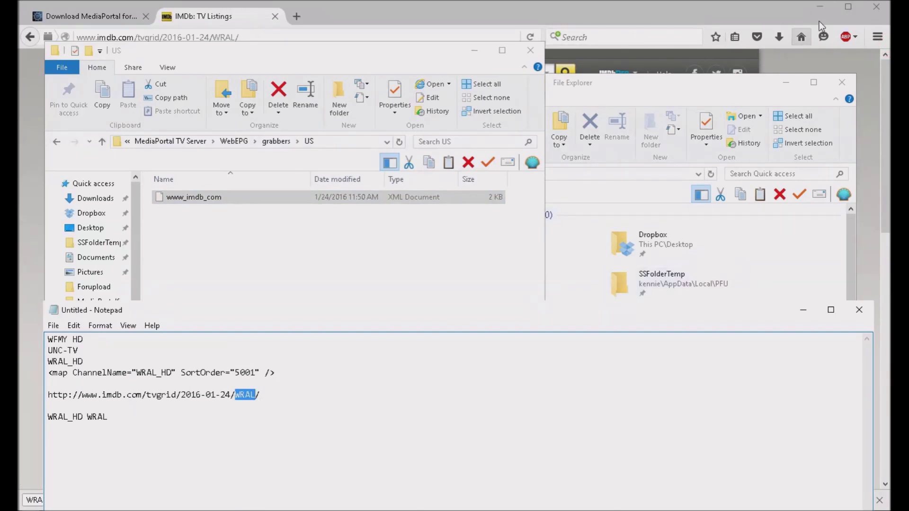
pyautogui.click(820, 8)
pyautogui.click(475, 49)
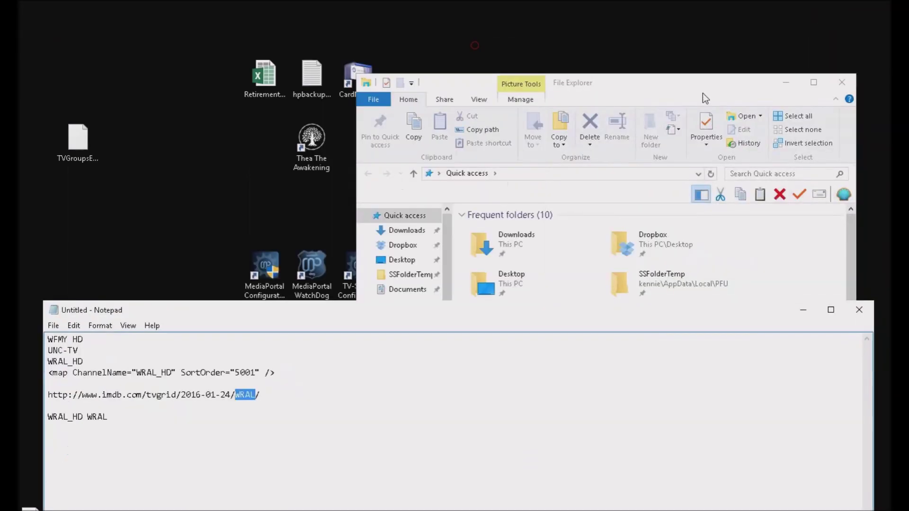
pyautogui.click(786, 82)
pyautogui.click(803, 310)
pyautogui.doubleClick(369, 277)
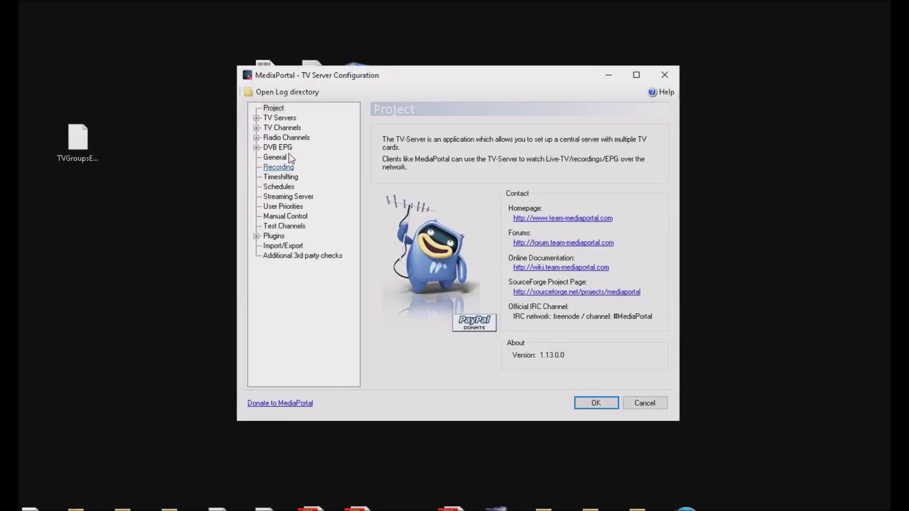
# Step: Open the WebEPG plugin's TV channel mappings and auto-map the channels to the grabber
pyautogui.click(256, 236)
pyautogui.click(287, 246)
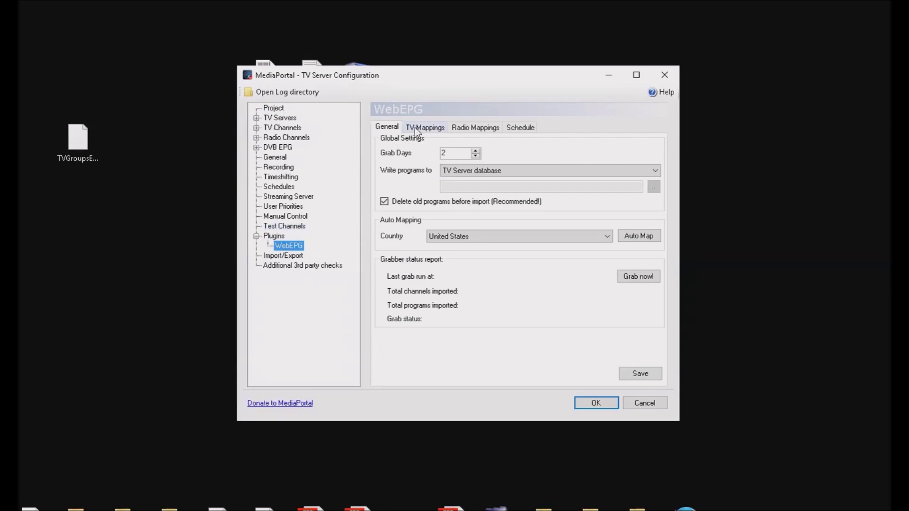
pyautogui.click(417, 129)
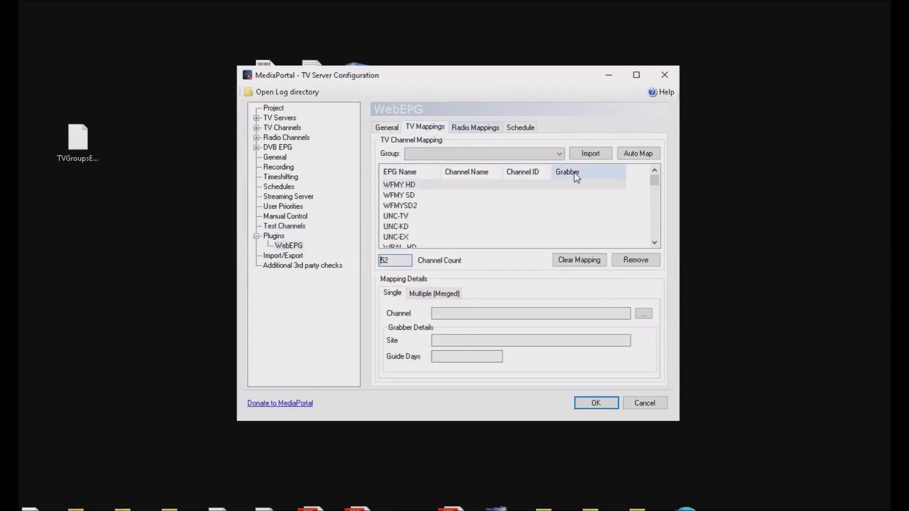
pyautogui.click(601, 152)
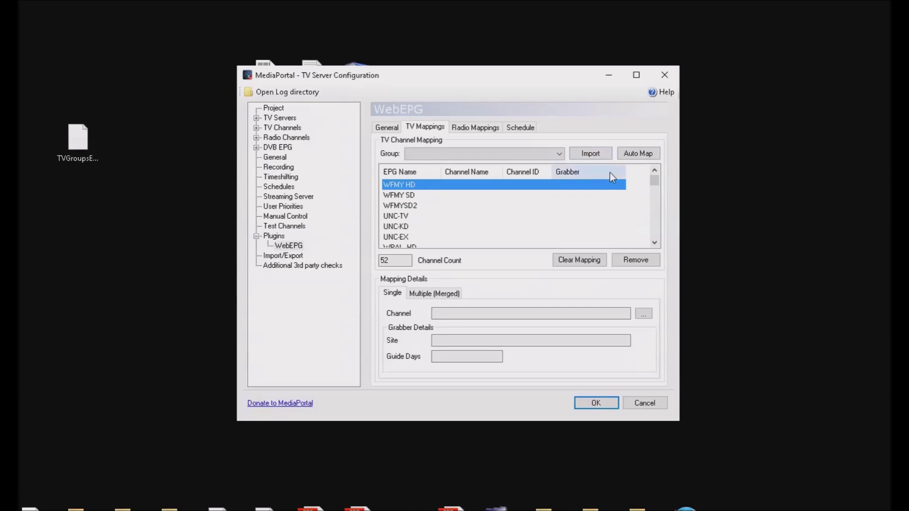
pyautogui.moveTo(653, 185); pyautogui.dragTo(652, 192)
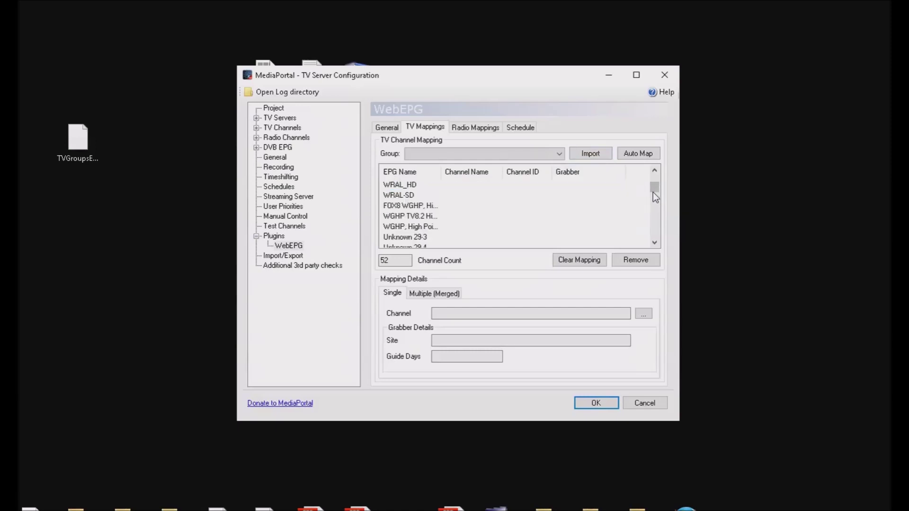
pyautogui.click(411, 183)
pyautogui.click(590, 154)
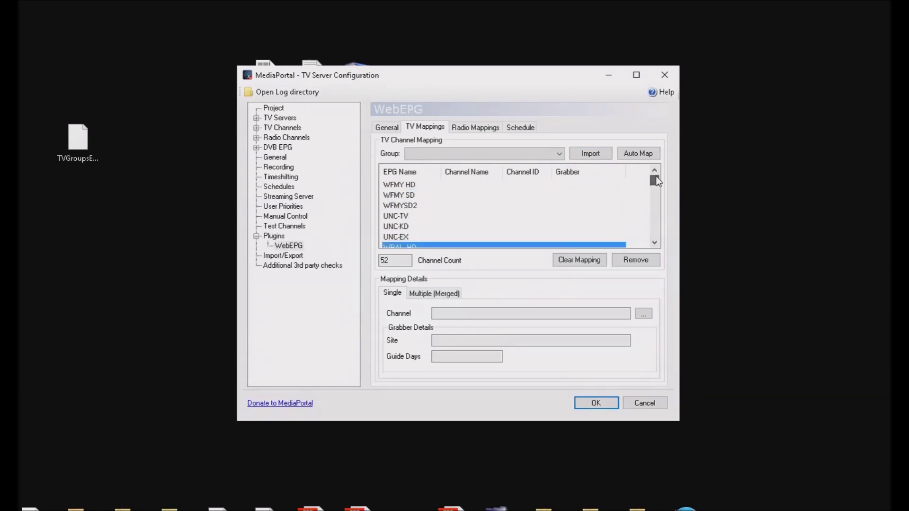
pyautogui.click(639, 154)
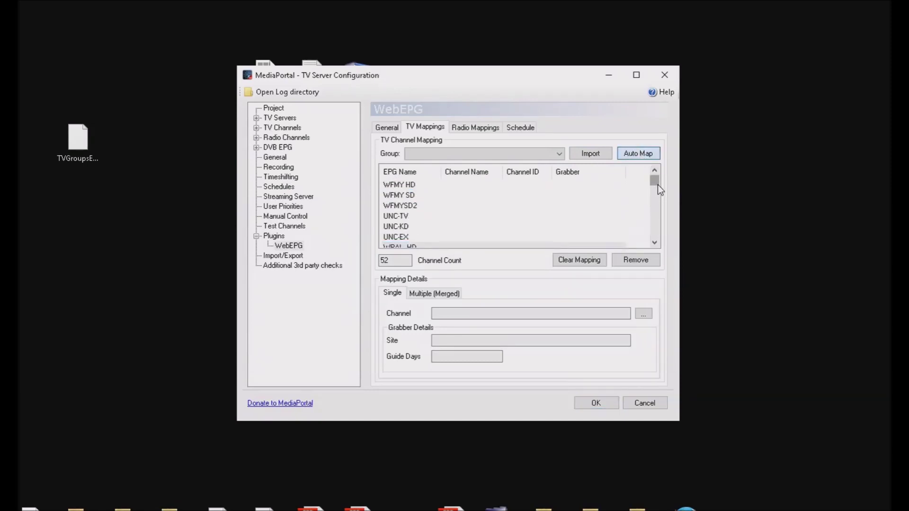
# Step: Examine the grabber mapping details assigned to the WRAL_HD and WRAL-SD channels
pyautogui.scroll(-1, 621, 195)
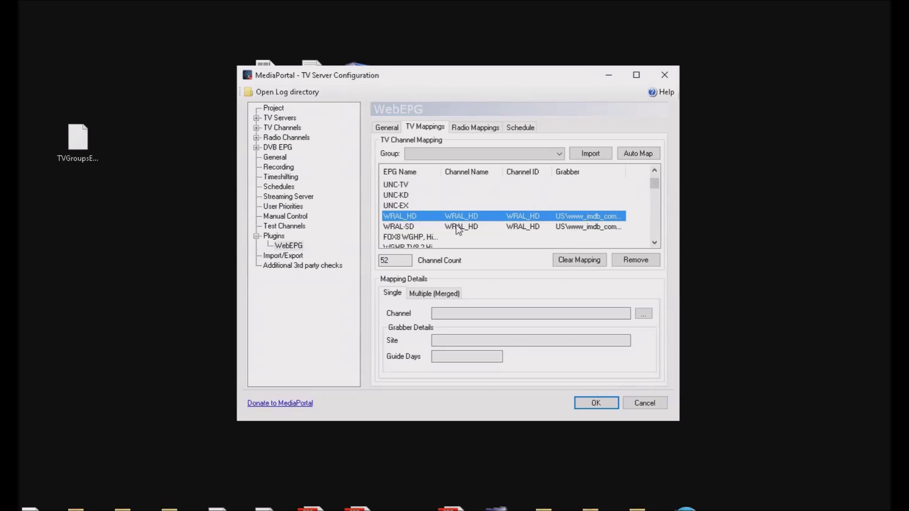
pyautogui.click(422, 227)
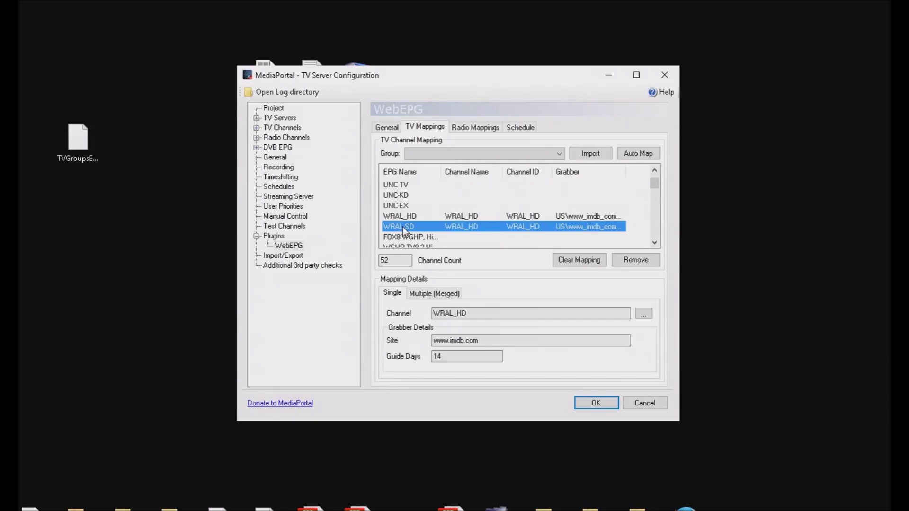
pyautogui.click(404, 217)
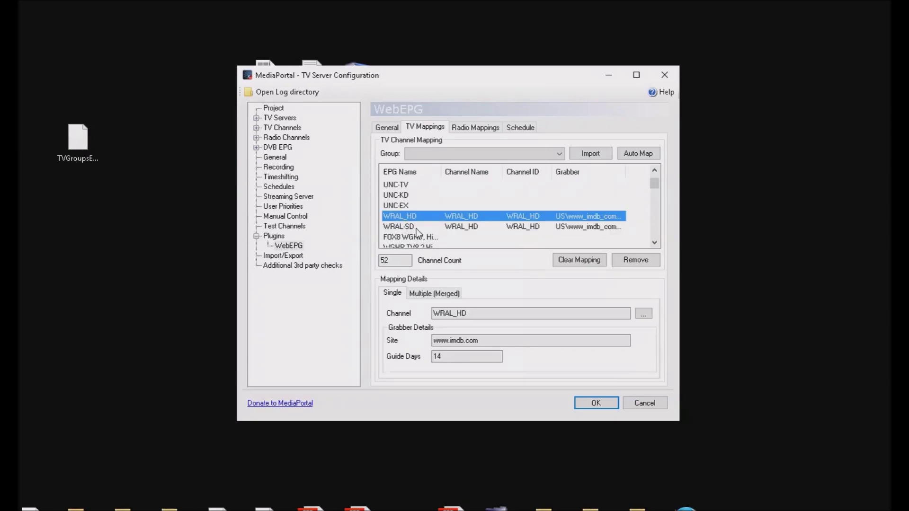
pyautogui.click(408, 228)
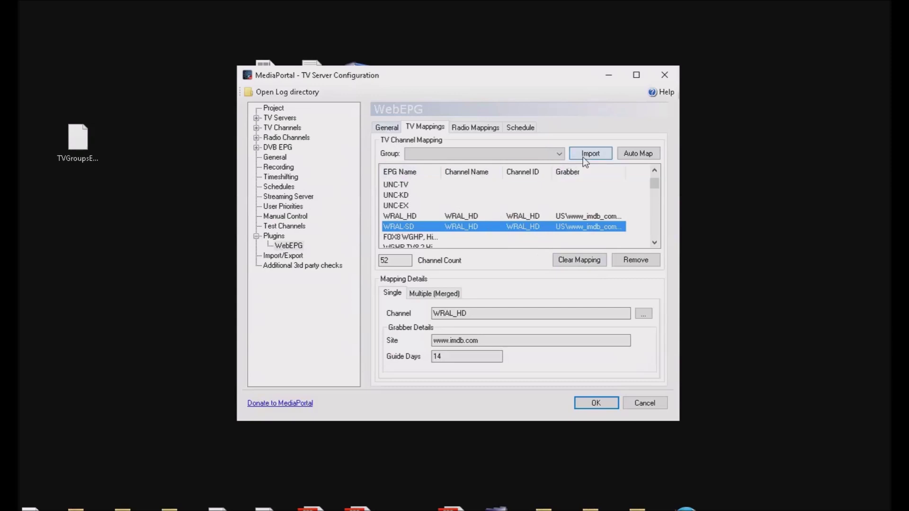
# Step: Save the general WebEPG settings and start an immediate guide data grab
pyautogui.click(386, 129)
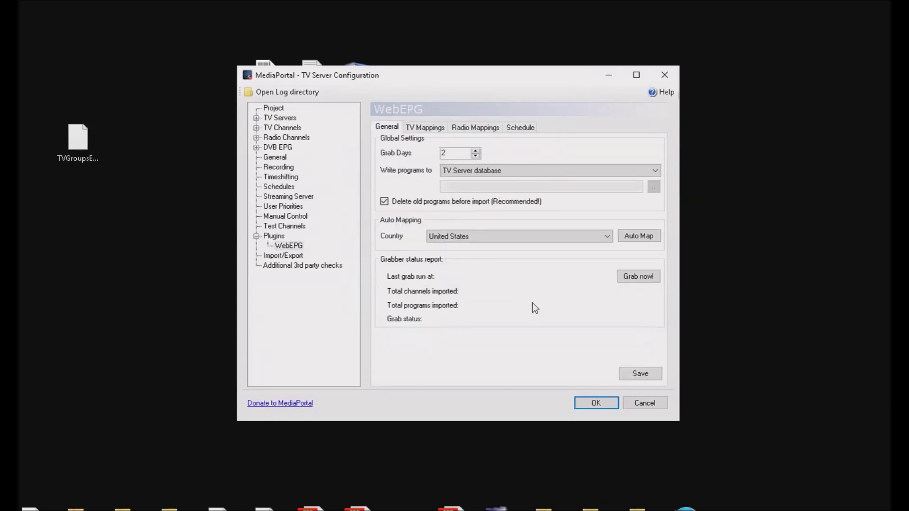
pyautogui.click(650, 375)
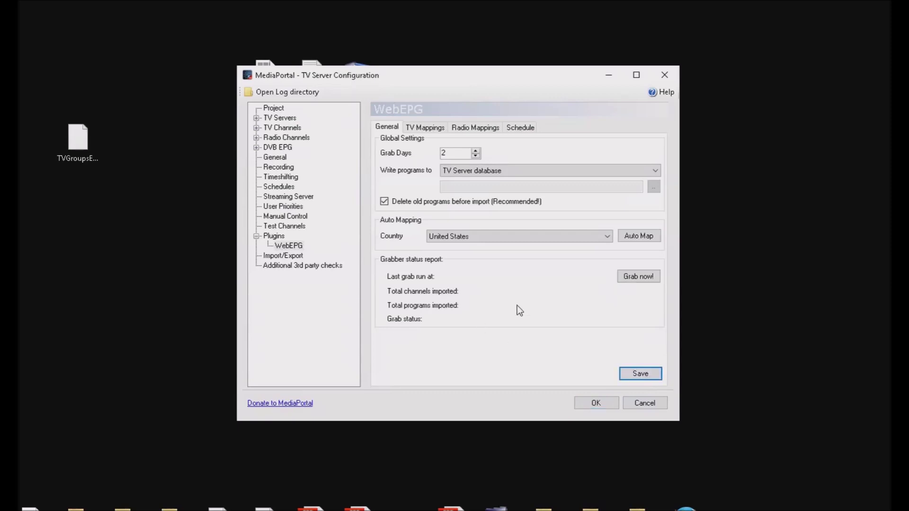
pyautogui.click(632, 279)
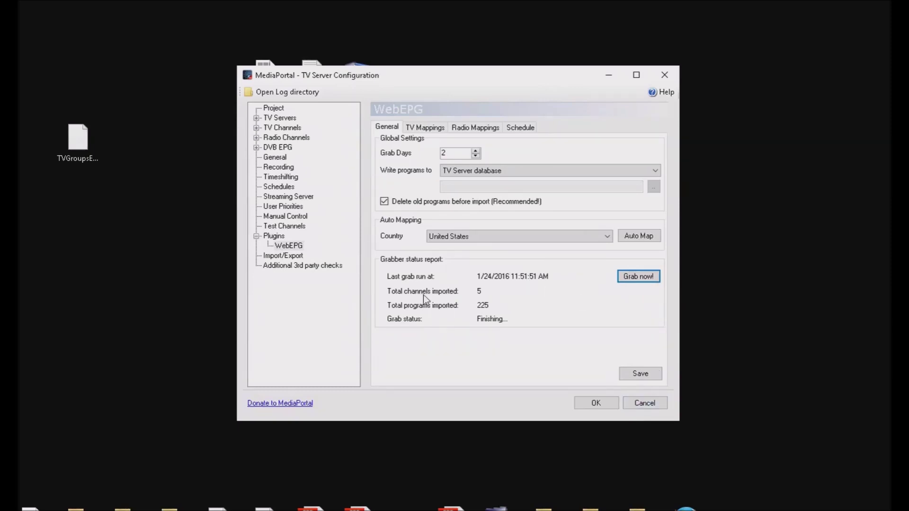
# Step: Check the WRAL-SD channel's mapping again and switch back to the www_imdb_com grabber file in Notepad
pyautogui.click(425, 128)
pyautogui.click(416, 227)
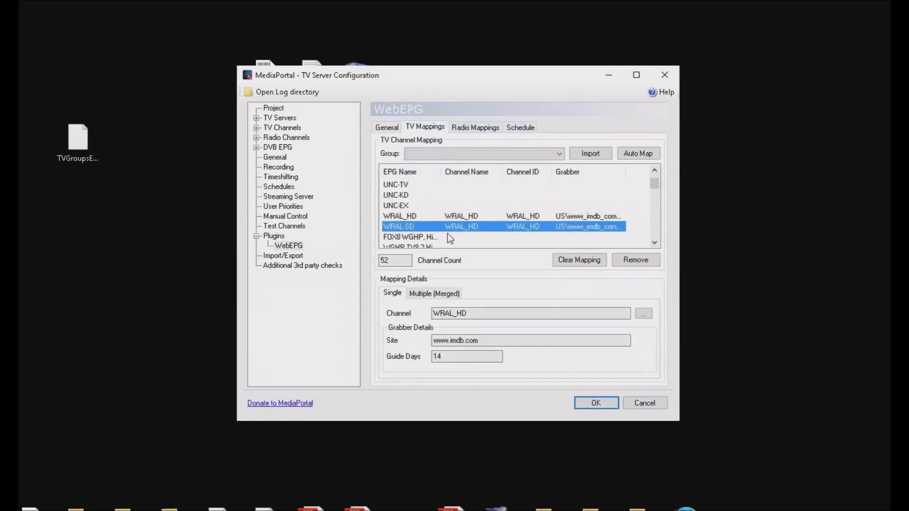
pyautogui.click(438, 510)
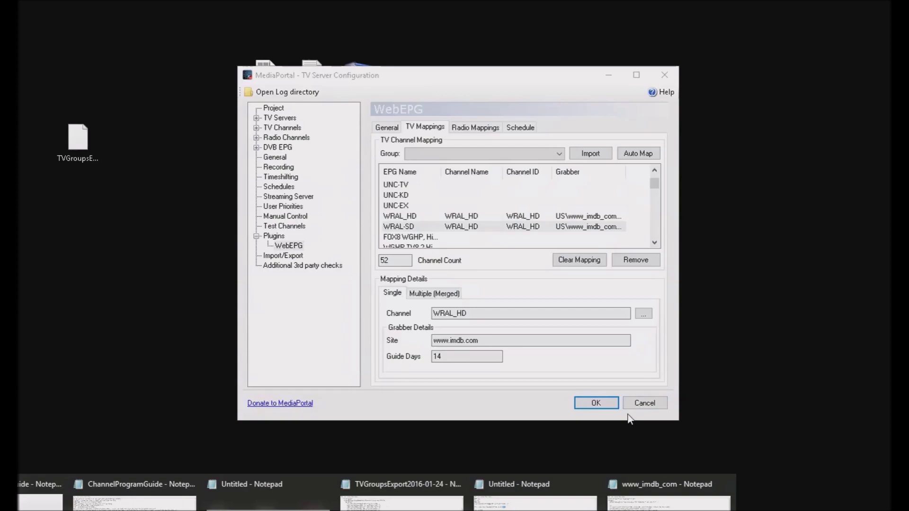
pyautogui.click(616, 484)
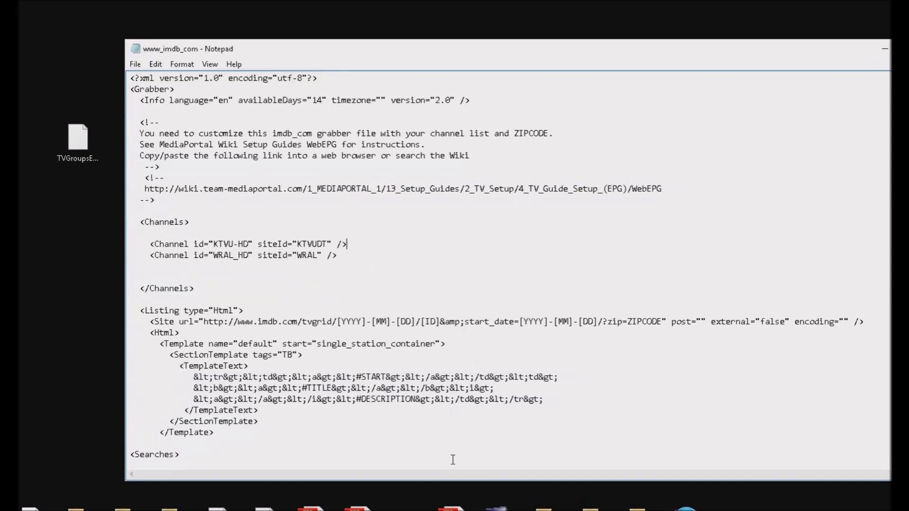
pyautogui.click(392, 308)
# Step: Duplicate the WRAL_HD channel line directly below itself and indent the copy to match the other lines
pyautogui.moveTo(339, 255); pyautogui.dragTo(149, 262)
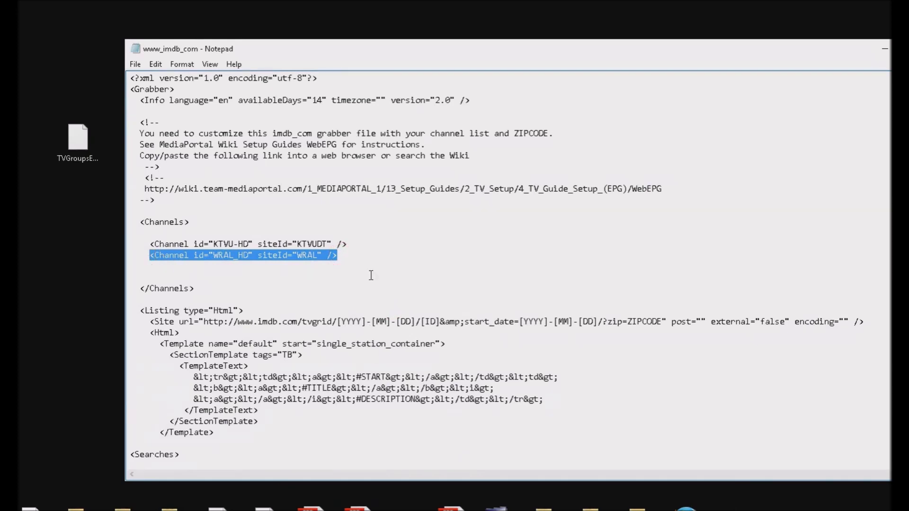
pyautogui.hotkey('ctrl', 'c')
pyautogui.click(358, 253)
pyautogui.press('Return')
pyautogui.hotkey('ctrl', 'v')
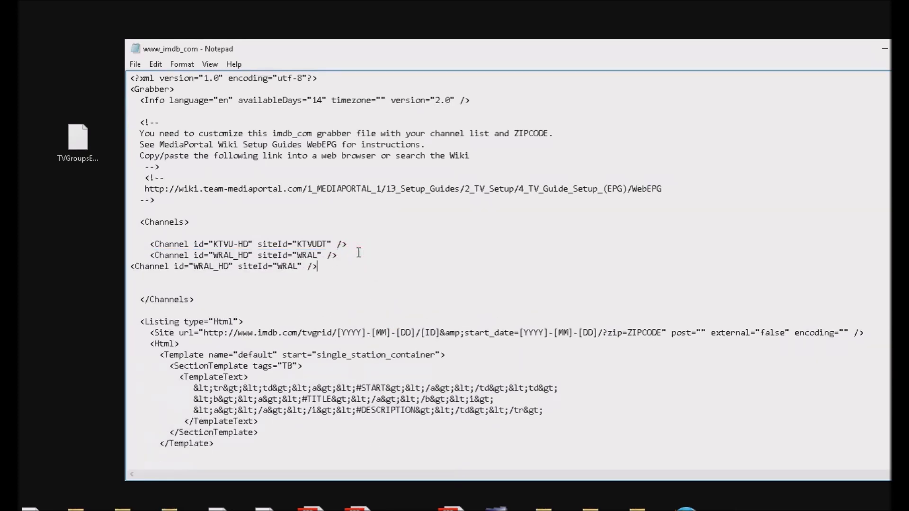
pyautogui.click(131, 267)
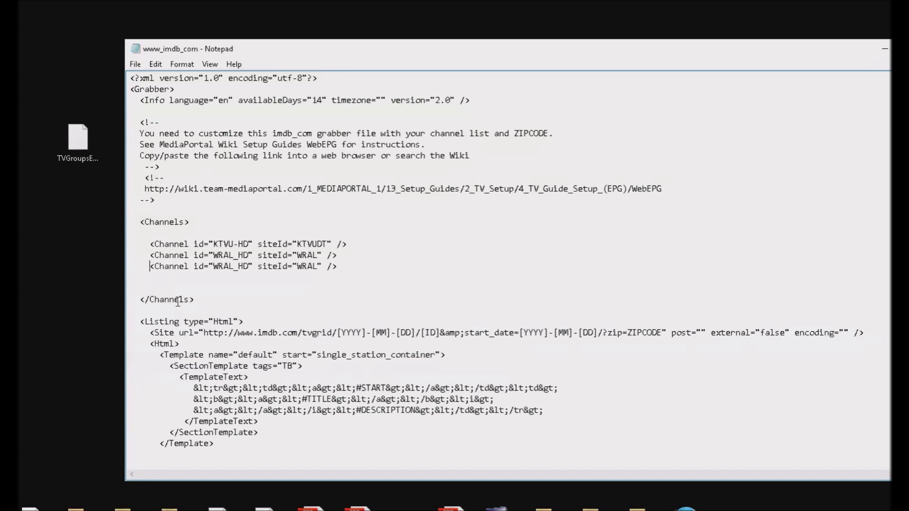
# Step: Look up the WRAL-SD channel name in the TVGroupsExport2016-01-24 file and return to the grabber file
pyautogui.click(360, 510)
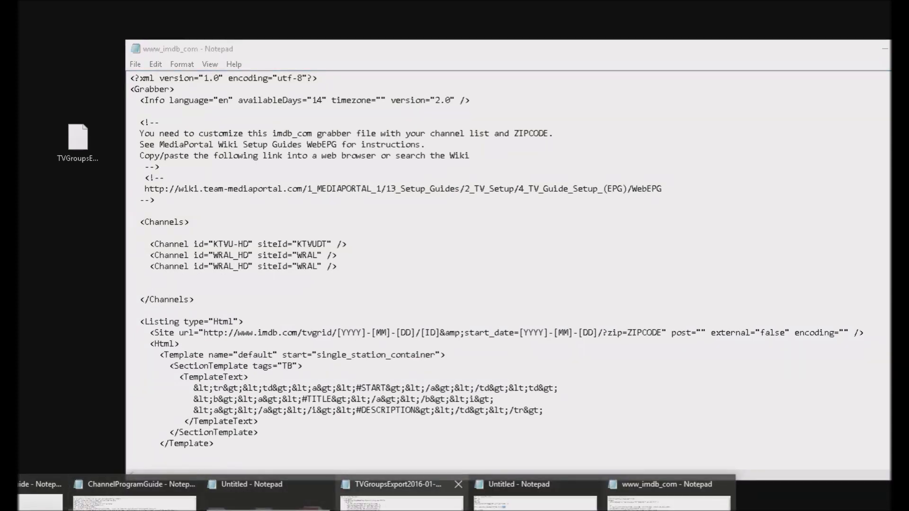
pyautogui.click(402, 485)
pyautogui.moveTo(212, 174); pyautogui.dragTo(184, 173)
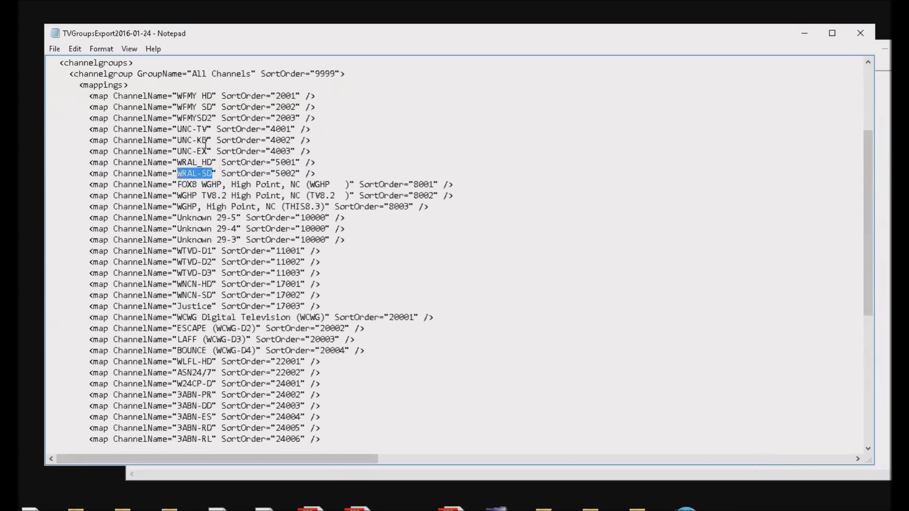
pyautogui.click(803, 31)
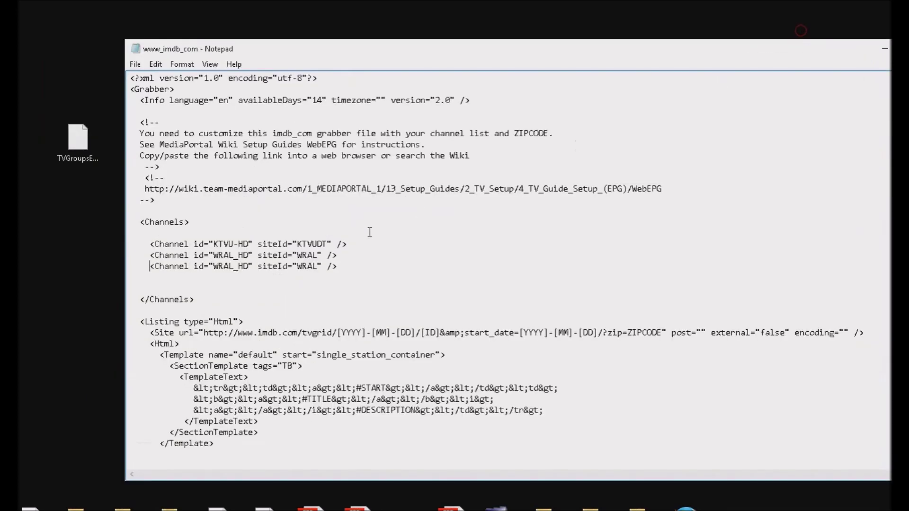
# Step: Set the duplicated channel line's id to WRAL-SD and its siteId to WRAL-D2
pyautogui.moveTo(213, 266); pyautogui.dragTo(250, 266)
pyautogui.write('WRAL-SD')
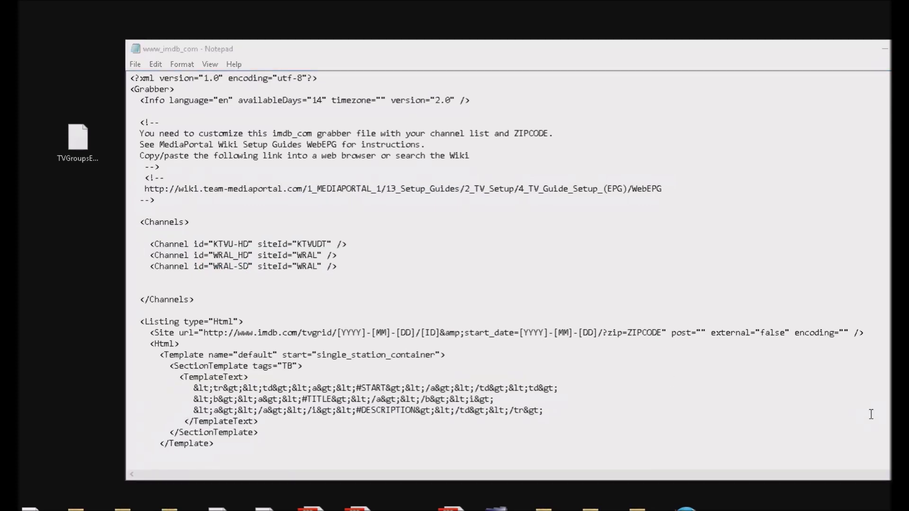
pyautogui.click(318, 267)
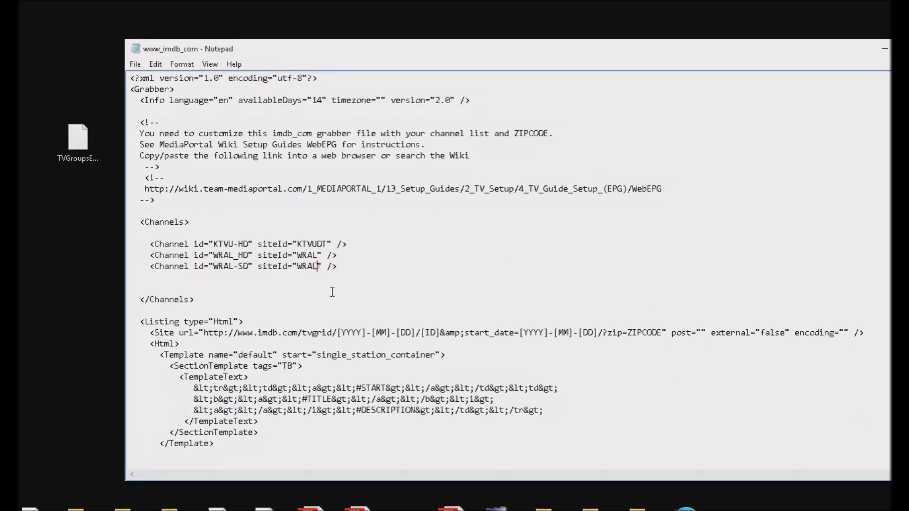
pyautogui.write('-D2')
# Step: Copy the WRAL-D2 siteId from the grabber file and check the IMDb TV listing for that ID on 2016-01-24
pyautogui.moveTo(332, 267); pyautogui.dragTo(297, 269)
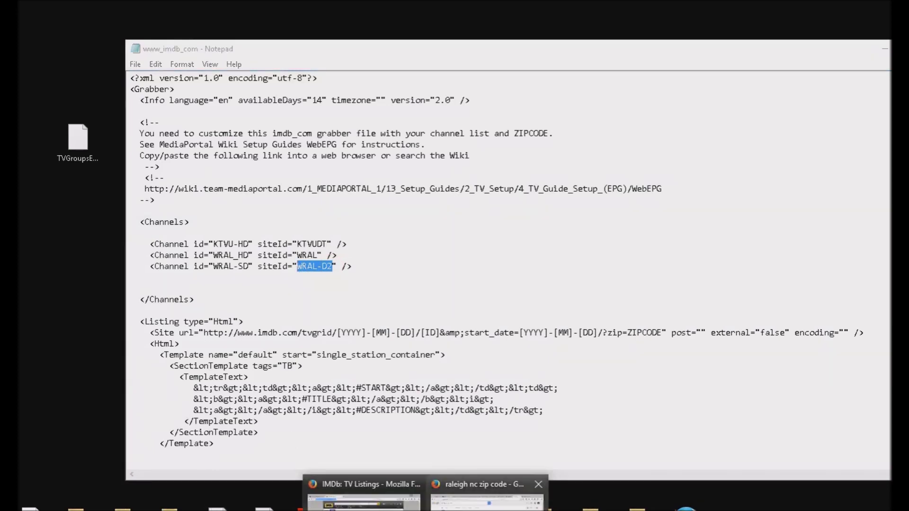
pyautogui.click(363, 507)
pyautogui.click(235, 37)
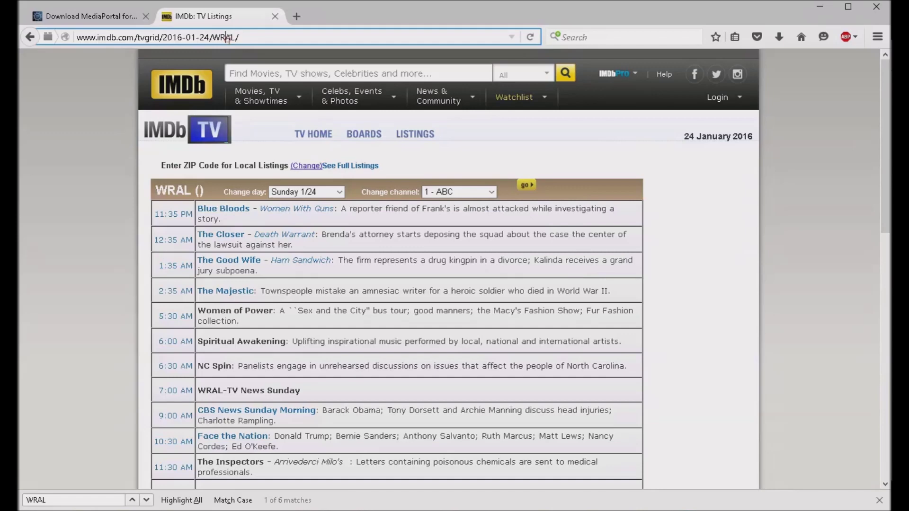
pyautogui.hotkey('ctrl', 'v')
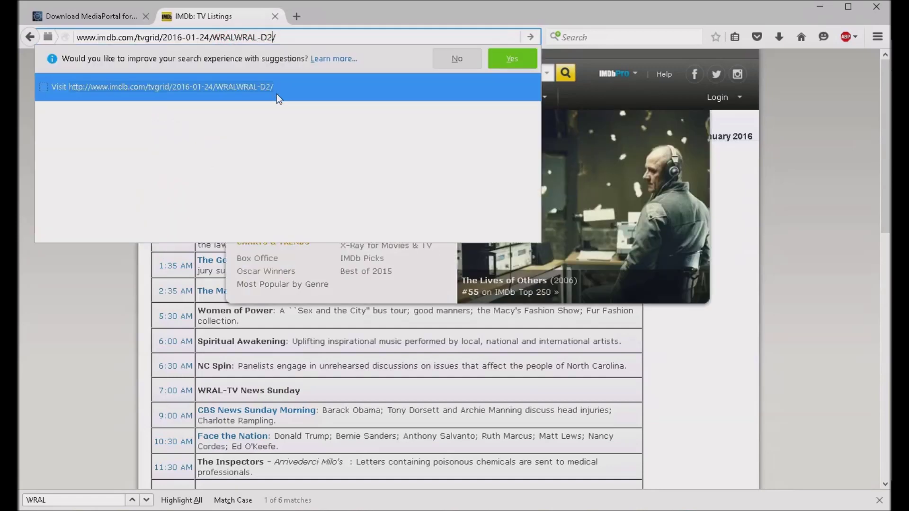
pyautogui.press('BackSpace')
pyautogui.press('BackSpace')
pyautogui.press('BackSpace')
pyautogui.press('BackSpace')
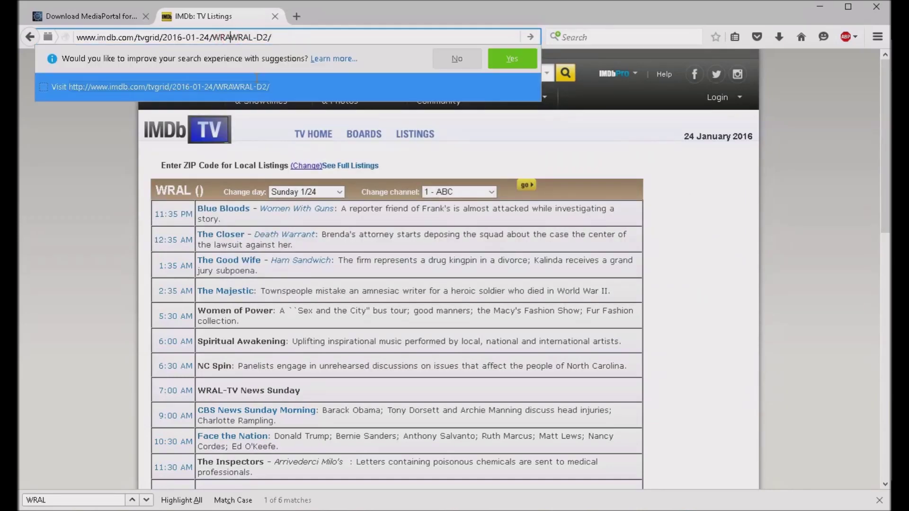
pyautogui.click(258, 84)
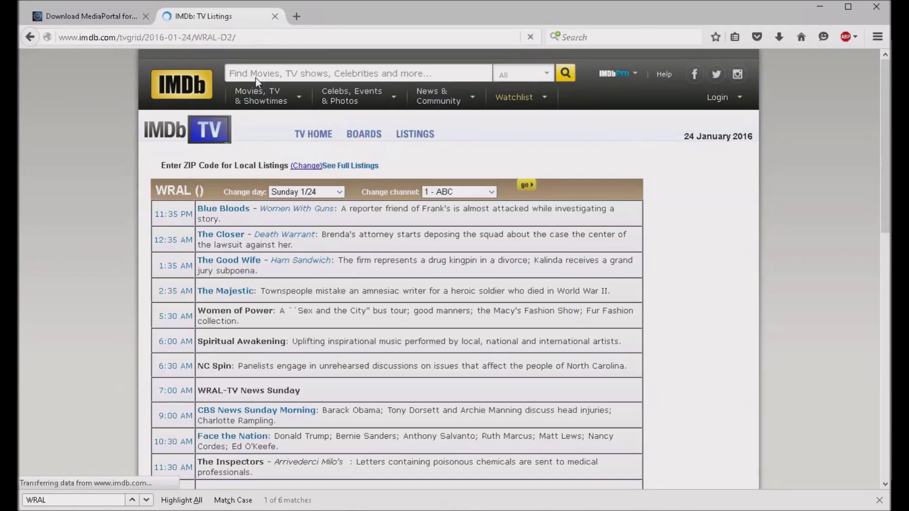
pyautogui.scroll(-10, 220, 259)
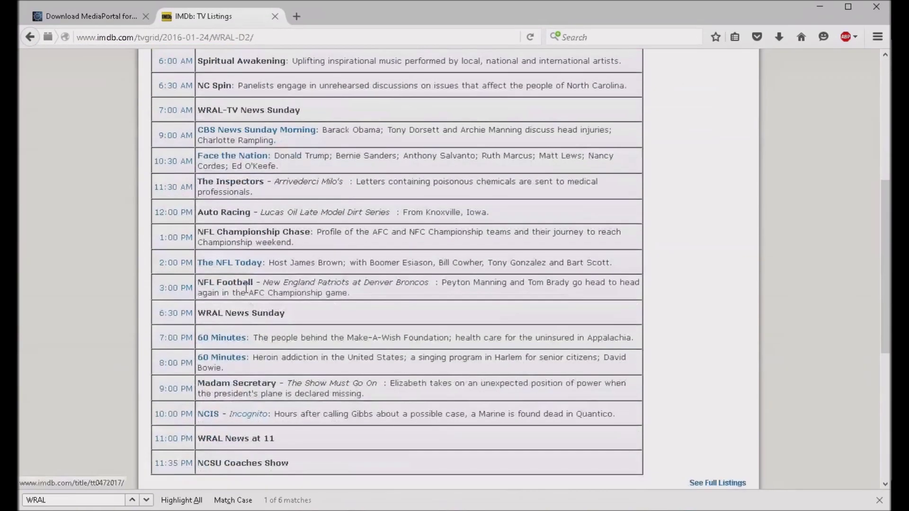
pyautogui.scroll(9, 220, 258)
pyautogui.scroll(2, 220, 259)
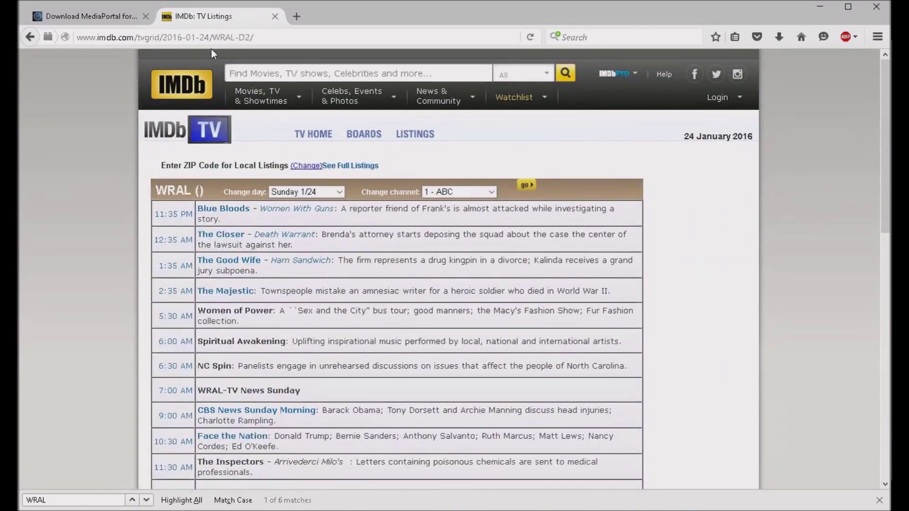
# Step: Remove the hyphen from the station ID in the IMDb listing address to check the WRALD2 page
pyautogui.click(243, 38)
pyautogui.press('Home')
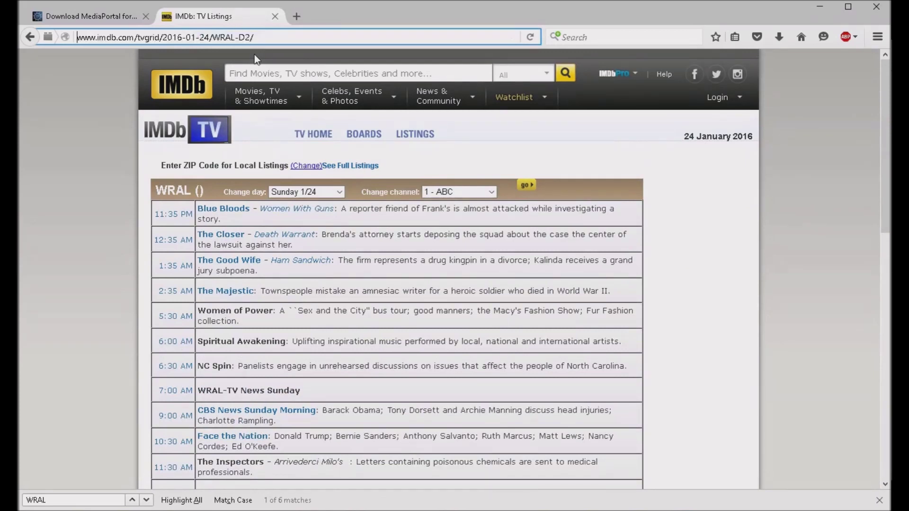
pyautogui.hotkey('ctrl', 'Right')
pyautogui.hotkey('ctrl', 'Right')
pyautogui.hotkey('ctrl', 'Right')
pyautogui.hotkey('ctrl', 'Right')
pyautogui.hotkey('ctrl', 'Right')
pyautogui.hotkey('ctrl', 'Right')
pyautogui.hotkey('ctrl', 'Right')
pyautogui.hotkey('ctrl', 'Right')
pyautogui.press('BackSpace')
pyautogui.press('Return')
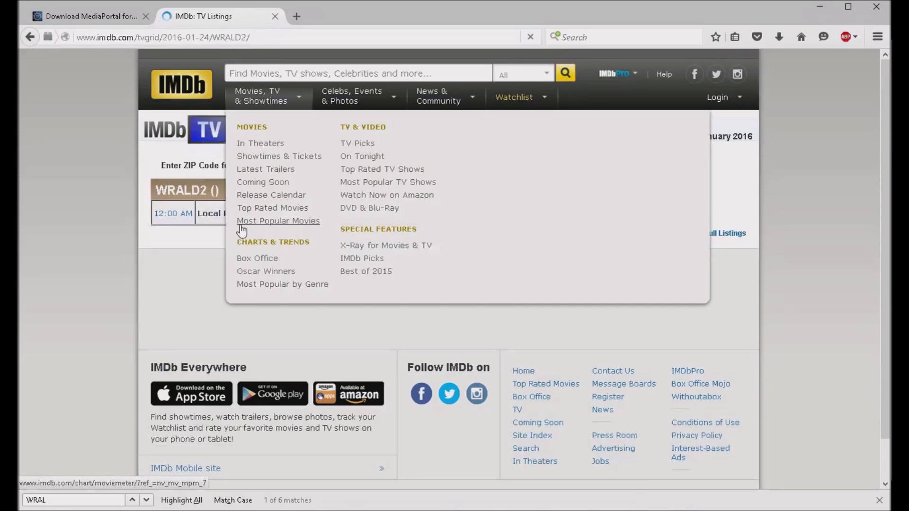
# Step: Restore the hyphen to load the WRAL-D2 listing again and check the listing for station ID WRAL-D3
pyautogui.click(237, 38)
pyautogui.click(236, 38)
pyautogui.write('-')
pyautogui.press('Return')
pyautogui.click(245, 37)
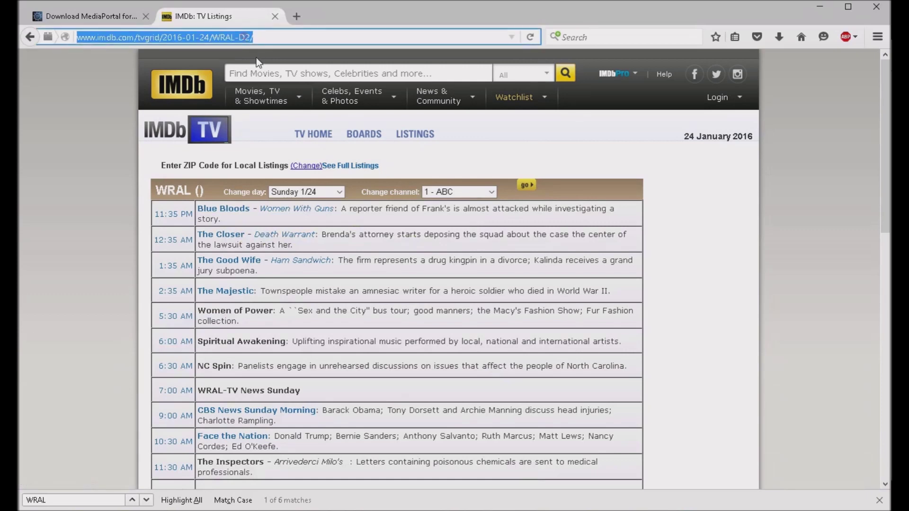
pyautogui.moveTo(267, 95)
pyautogui.press('Left')
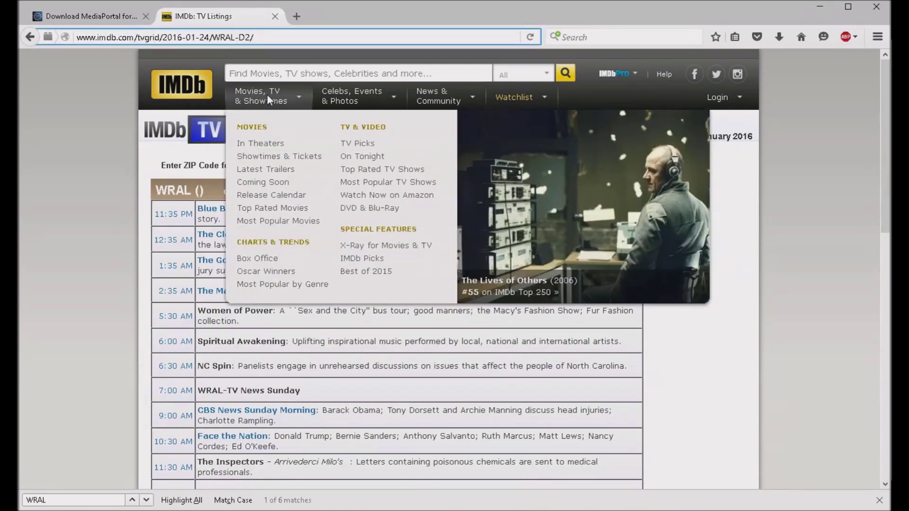
pyautogui.press('Delete')
pyautogui.write('3')
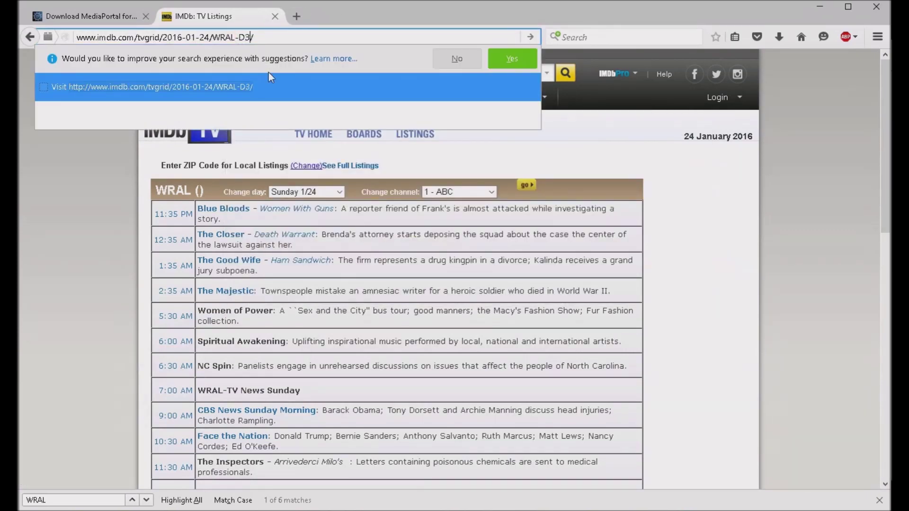
pyautogui.press('Return')
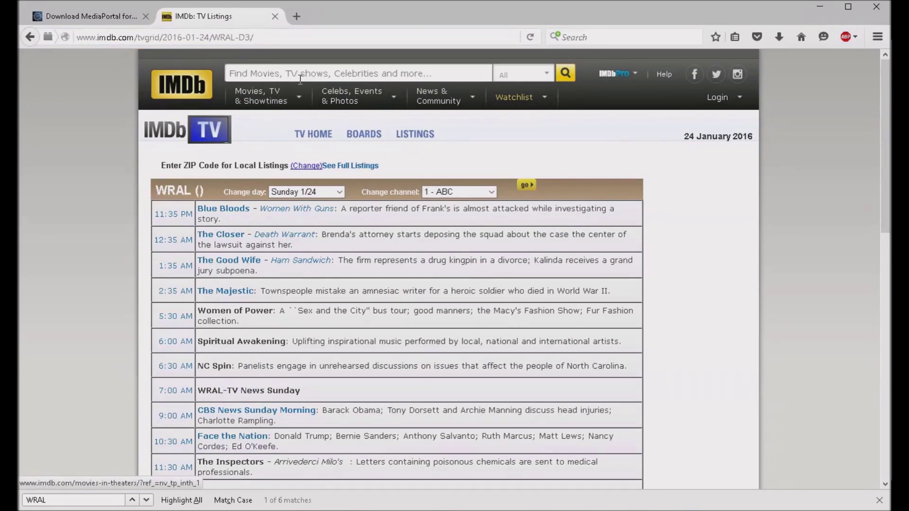
# Step: Reload the IMDb listing for WRAL-D2, examine its 12:00 PM program and glance at the WRAL-SD mapping in TV Server Configuration
pyautogui.click(247, 41)
pyautogui.click(247, 41)
pyautogui.press('BackSpace')
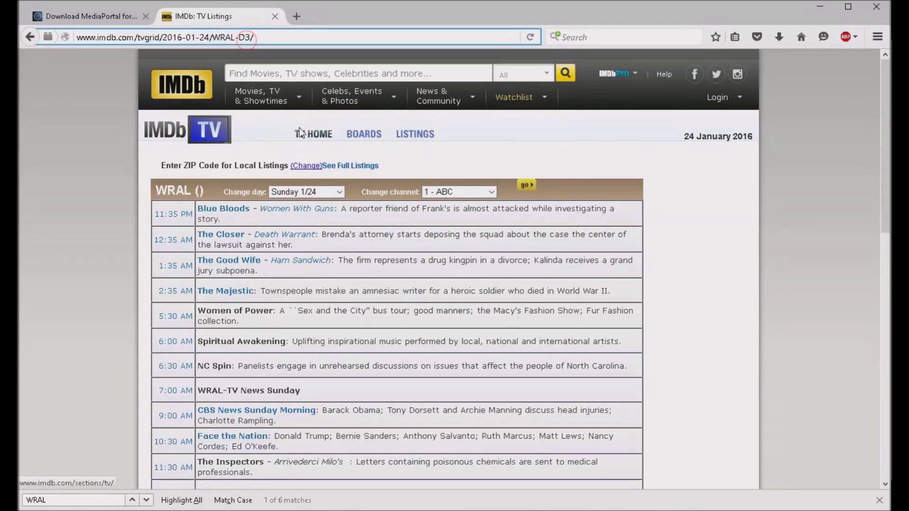
pyautogui.write('2')
pyautogui.press('Return')
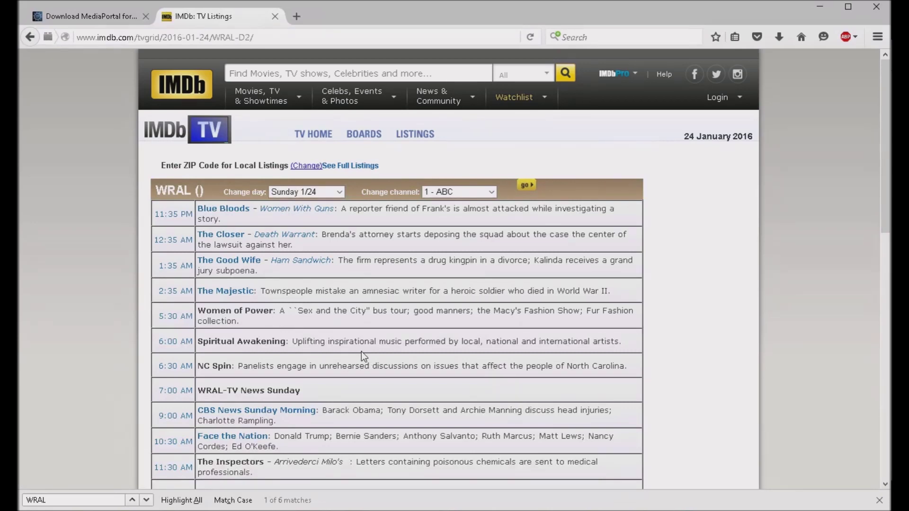
pyautogui.scroll(-4, 359, 352)
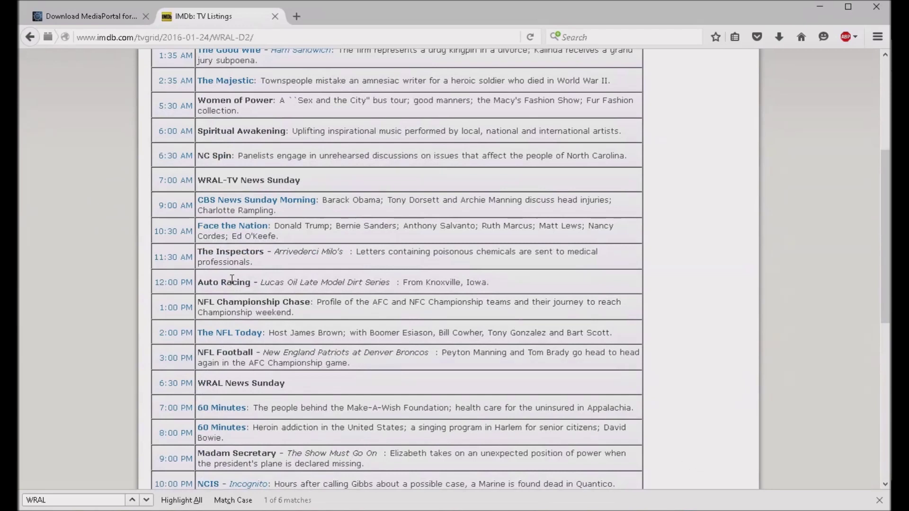
pyautogui.moveTo(255, 283); pyautogui.dragTo(197, 283)
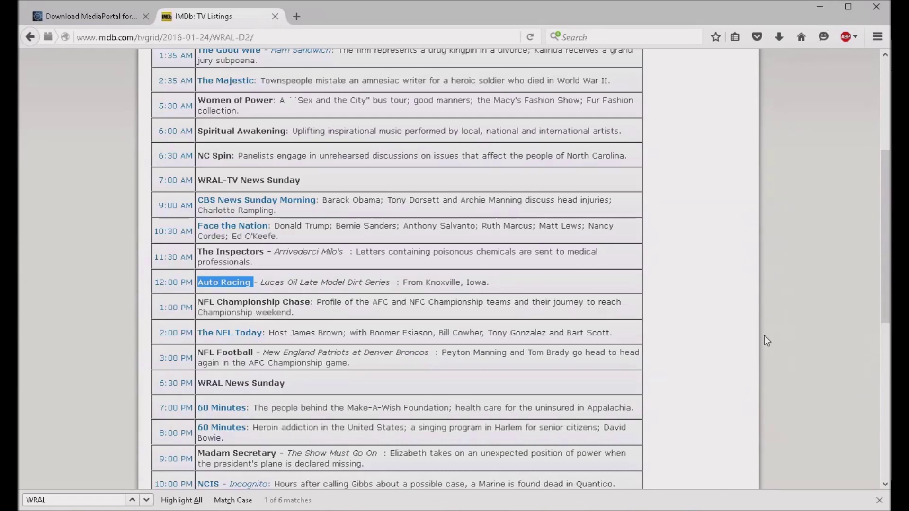
pyautogui.click(438, 481)
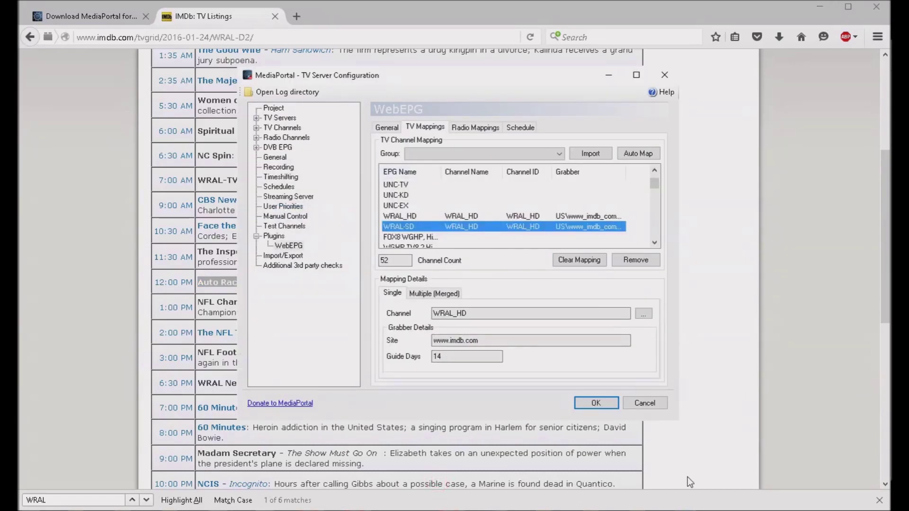
pyautogui.click(126, 332)
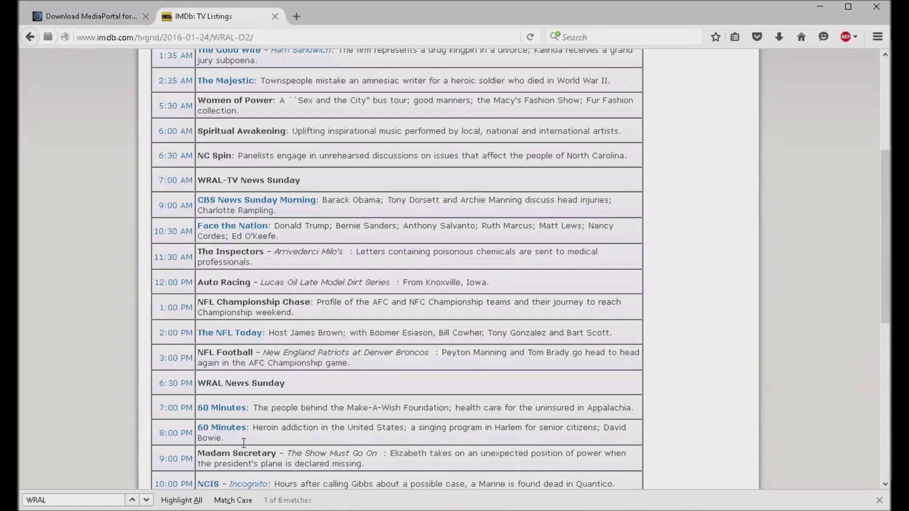
# Step: Switch to the www_imdb_com grabber file in Notepad, review the WRAL-SD channel line, save the file and minimize it
pyautogui.press('super+4')
pyautogui.press('super+4')
pyautogui.press('super+4')
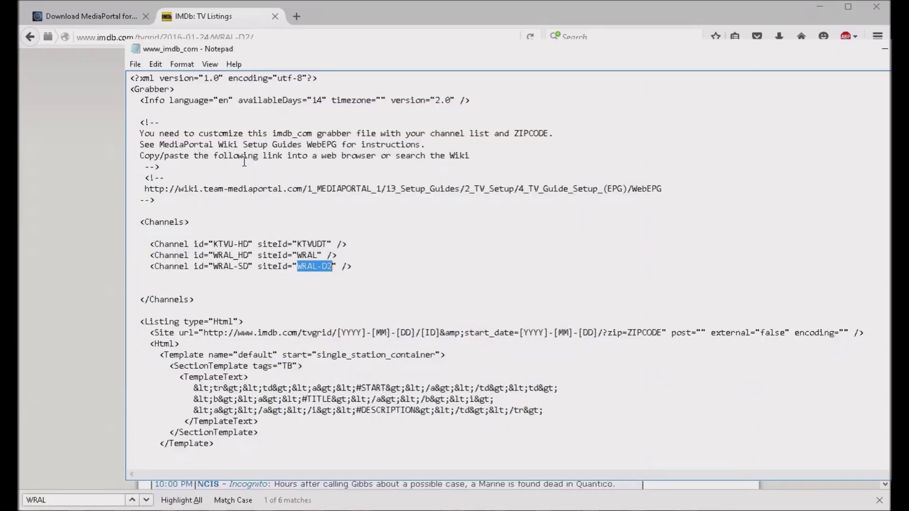
pyautogui.moveTo(213, 266); pyautogui.dragTo(333, 269)
pyautogui.click(294, 270)
pyautogui.click(135, 64)
pyautogui.click(155, 105)
pyautogui.click(884, 50)
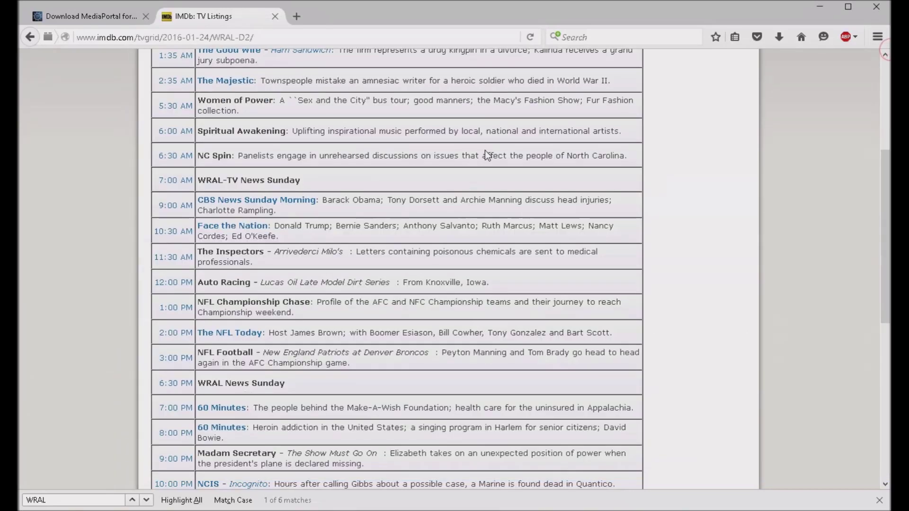
# Step: In TV Server Configuration, remove the WRAL-SD entry from the WebEPG TV mappings, reimport the channels and auto-map them
pyautogui.click(710, 502)
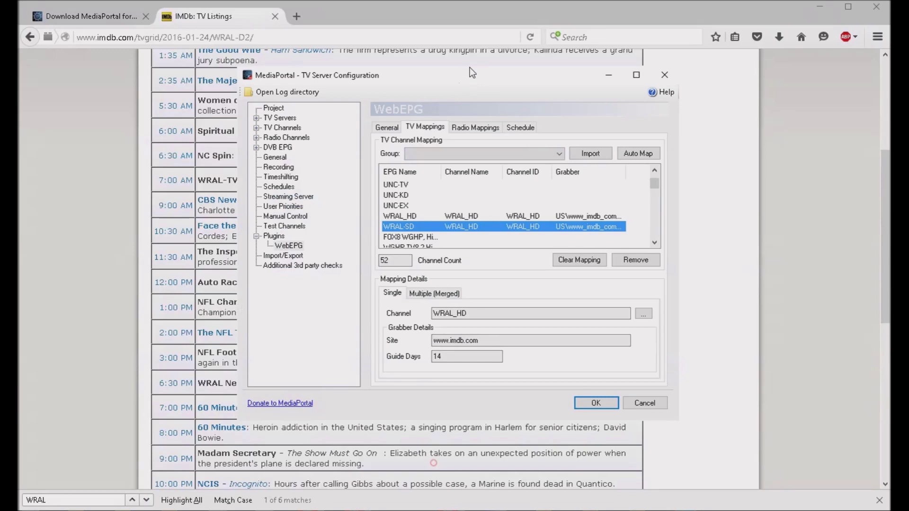
pyautogui.click(493, 216)
pyautogui.click(508, 228)
pyautogui.click(644, 261)
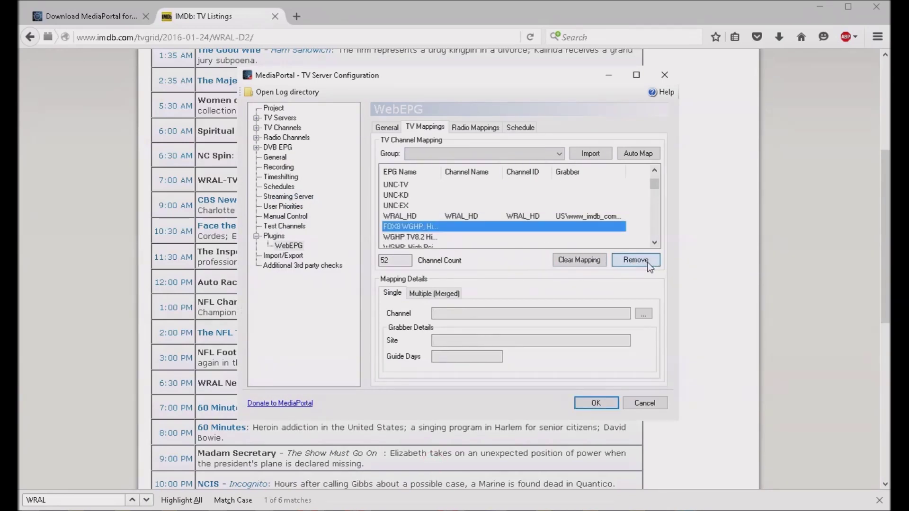
pyautogui.click(584, 155)
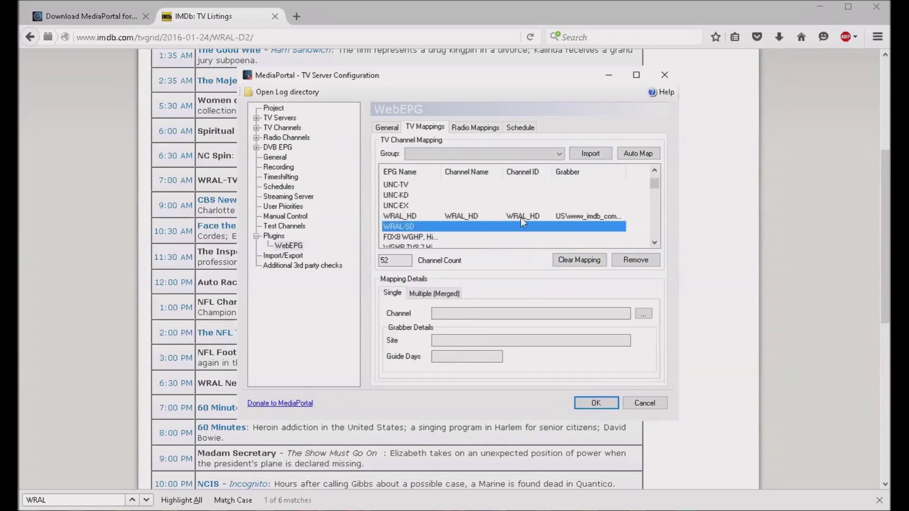
pyautogui.click(650, 155)
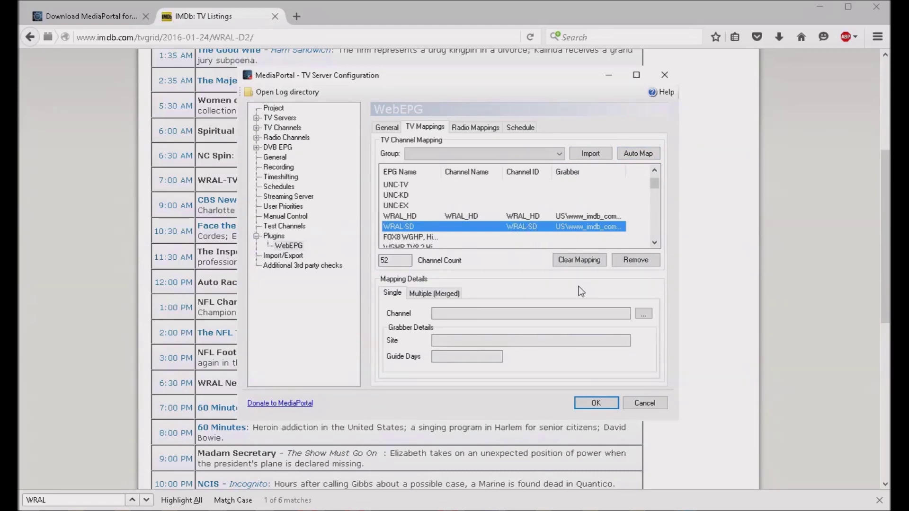
# Step: Save the WebEPG settings, grab the guide data immediately and close TV Server Configuration with the changes accepted
pyautogui.click(382, 129)
pyautogui.click(641, 373)
pyautogui.click(638, 275)
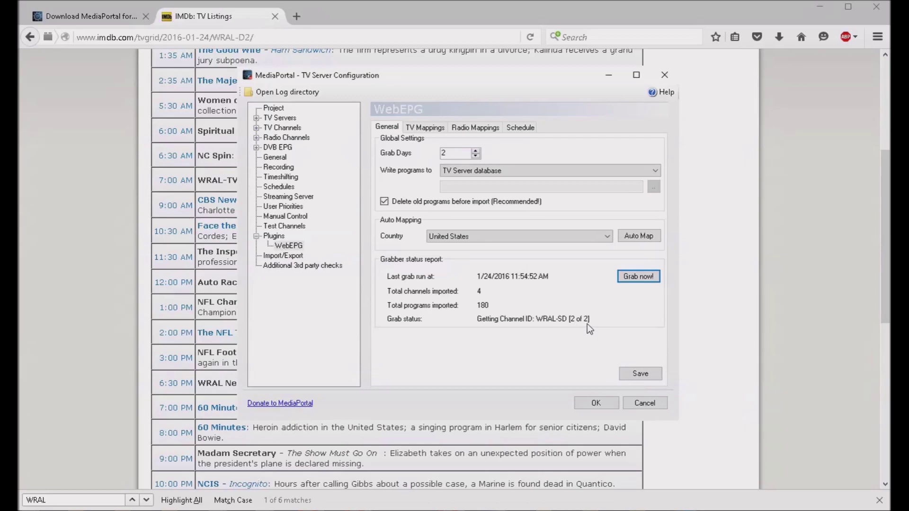
pyautogui.click(596, 404)
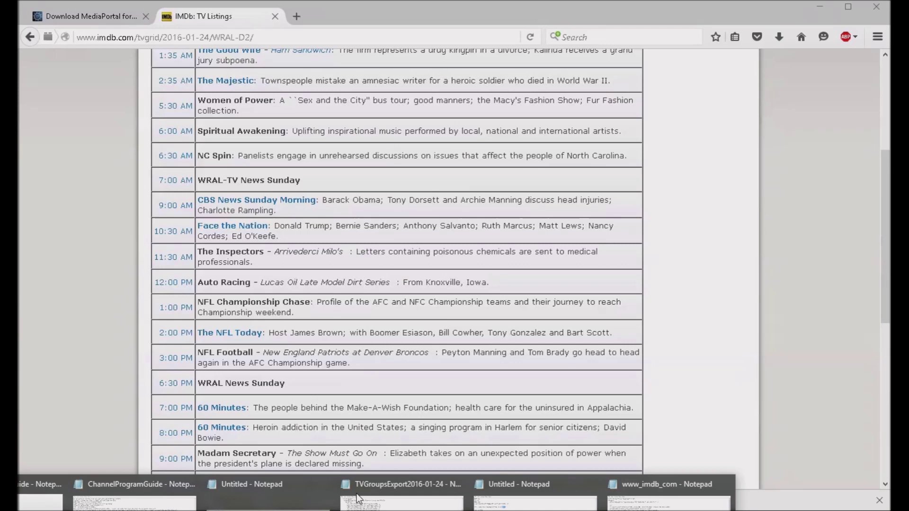
# Step: Examine the channel names in the TVGroupsExport2016-01-24 file in Notepad, including the WCWG subchannels, 3ABN and Univision
pyautogui.click(426, 495)
pyautogui.scroll(3, 288, 291)
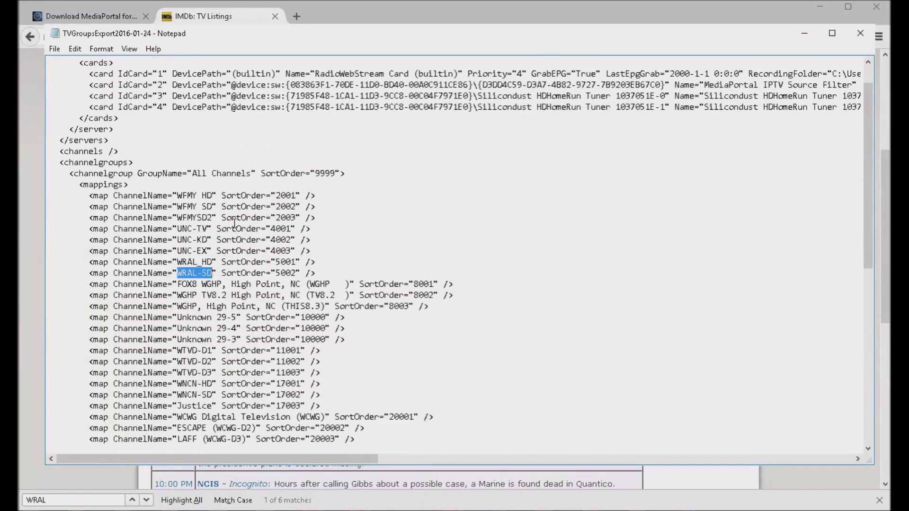
pyautogui.scroll(-1, 198, 229)
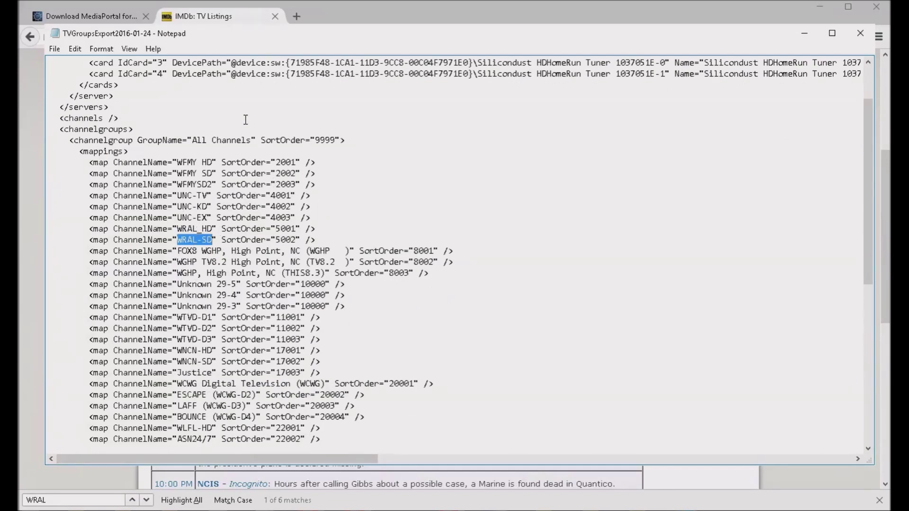
pyautogui.moveTo(302, 36); pyautogui.dragTo(285, 79)
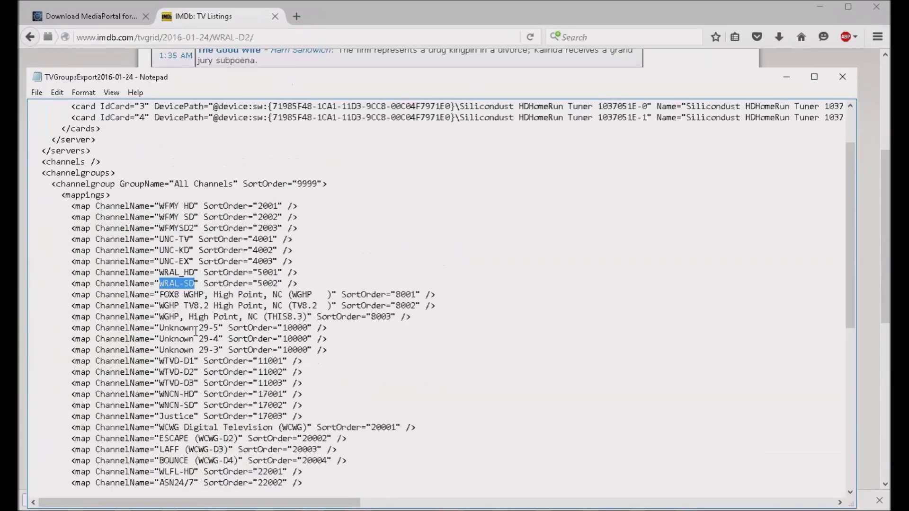
pyautogui.scroll(-4, 196, 331)
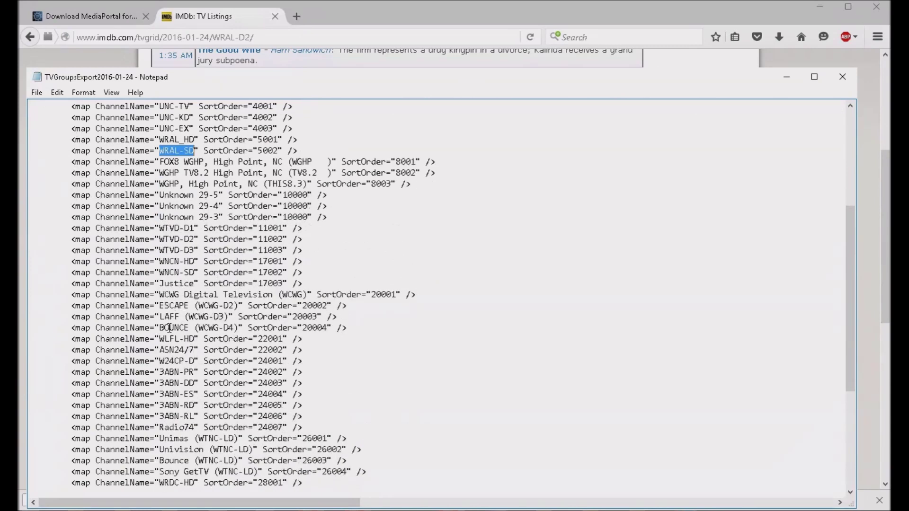
pyautogui.scroll(-2, 169, 324)
pyautogui.moveTo(192, 254); pyautogui.dragTo(229, 260)
pyautogui.click(166, 314)
pyautogui.moveTo(160, 305); pyautogui.dragTo(180, 311)
pyautogui.moveTo(160, 383); pyautogui.dragTo(204, 384)
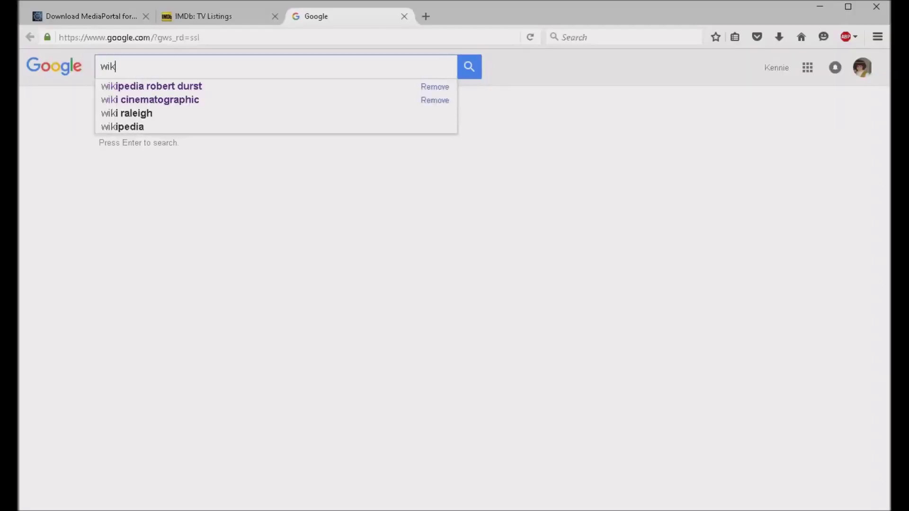
# Step: Search Google for "wikie Univision" in Firefox and open the Univision Wikipedia article
pyautogui.write('e')
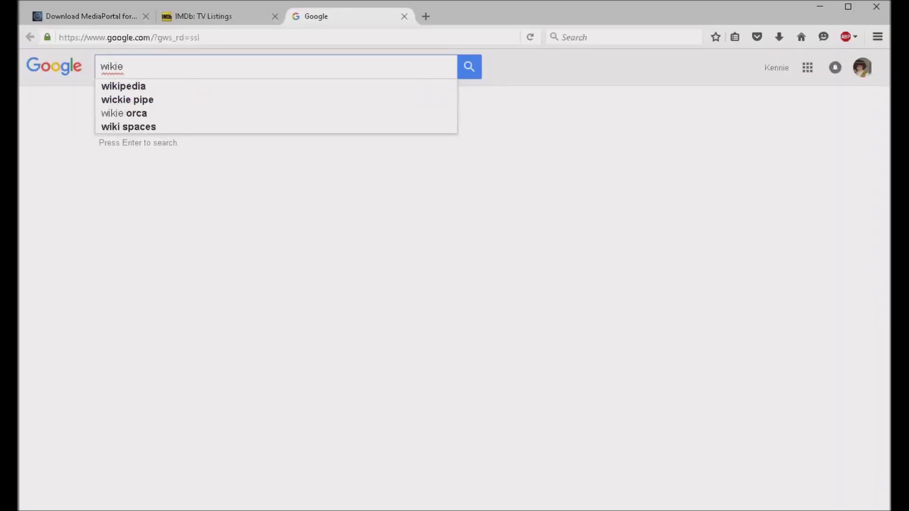
pyautogui.write(' Univision')
pyautogui.press('Return')
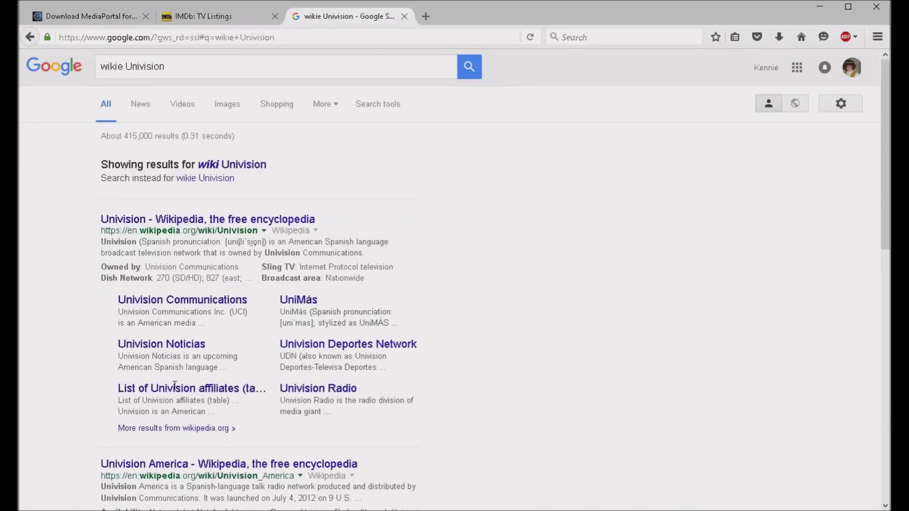
pyautogui.click(172, 227)
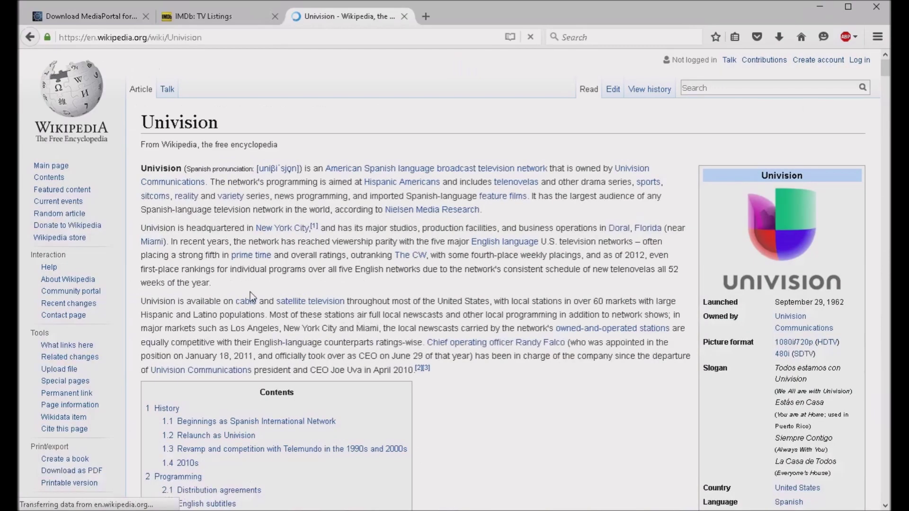
# Step: Examine the Univision article's availability details, including the Dish Network and DirecTV channel entries, and its history of affiliated stations
pyautogui.scroll(-10, 503, 300)
pyautogui.scroll(3, 814, 174)
pyautogui.scroll(-8, 743, 229)
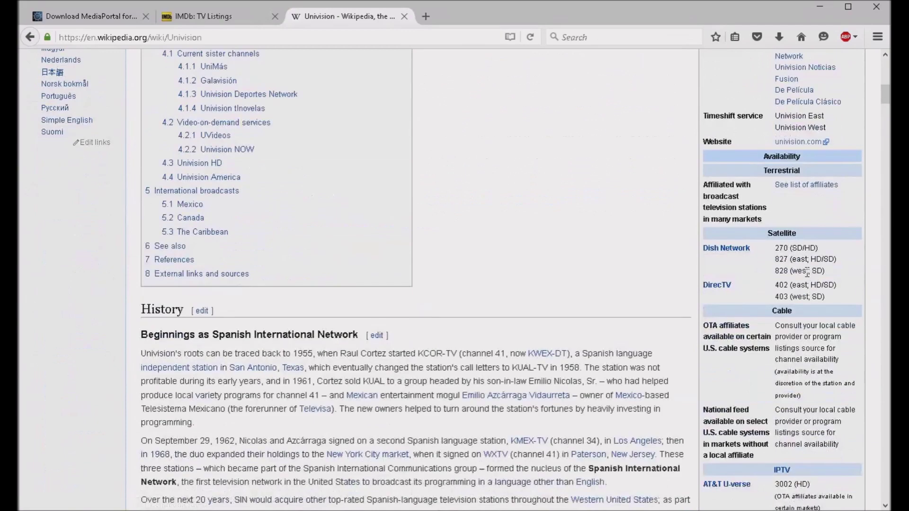
pyautogui.moveTo(793, 246); pyautogui.dragTo(827, 291)
pyautogui.click(806, 281)
pyautogui.scroll(-6, 523, 294)
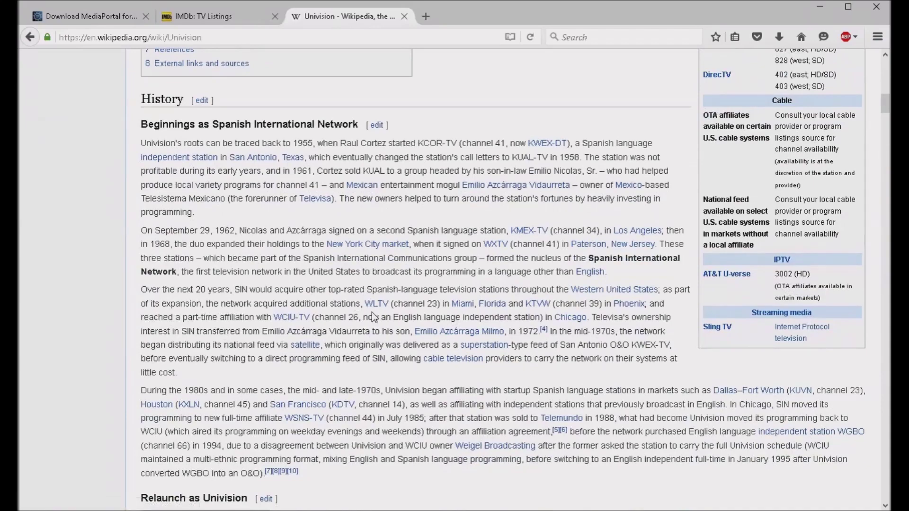
pyautogui.scroll(-2, 371, 312)
pyautogui.scroll(12, 235, 145)
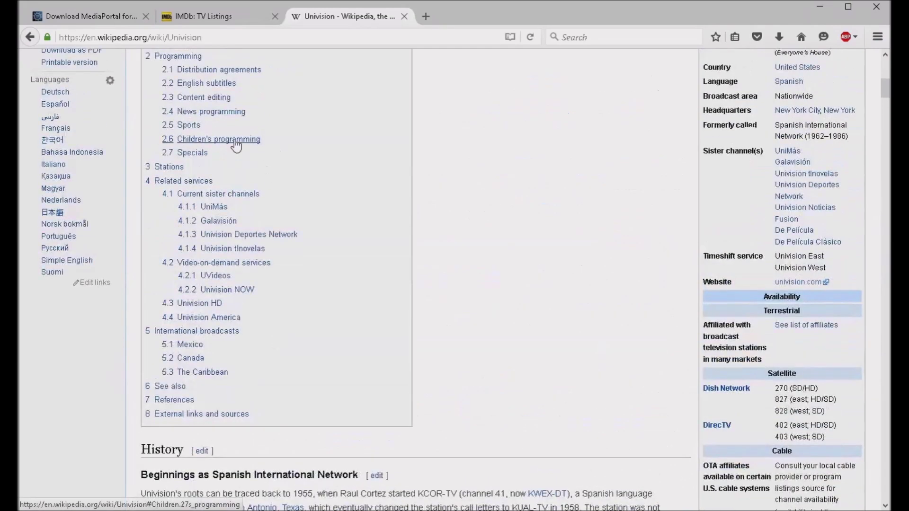
# Step: Return to the IMDb TV listings page for WRAL-D2 and view the start of its schedule
pyautogui.click(214, 16)
pyautogui.scroll(5, 228, 207)
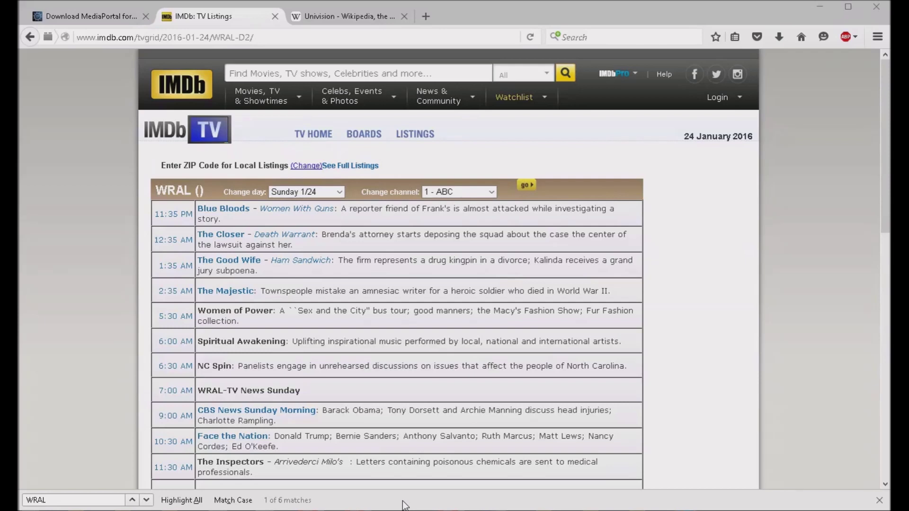
pyautogui.moveTo(405, 504)
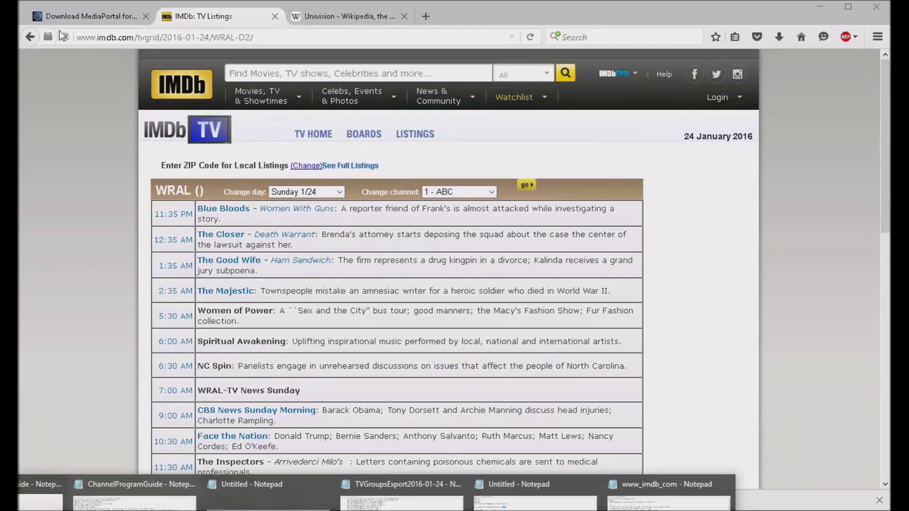
# Step: Switch to the MediaPortal download page and review the feature comparison between MediaPortal 1 and MediaPortal 2
pyautogui.click(64, 17)
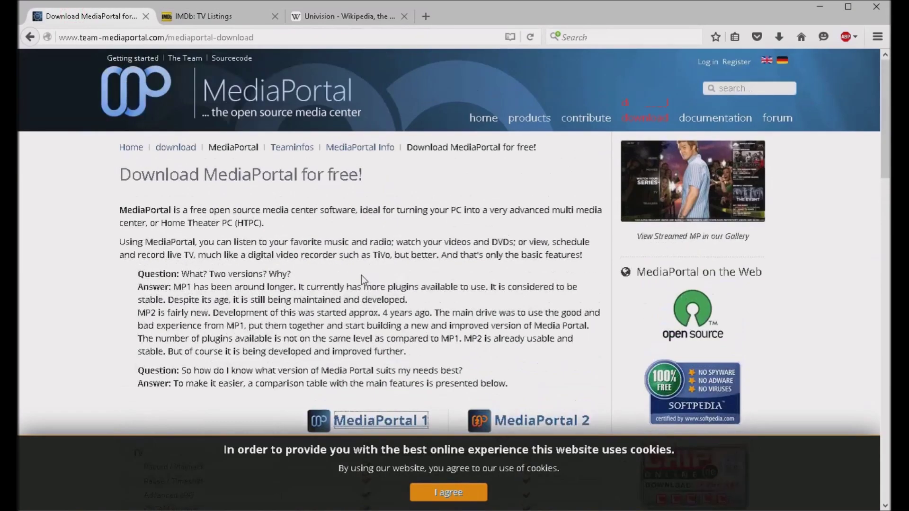
pyautogui.scroll(-5, 368, 289)
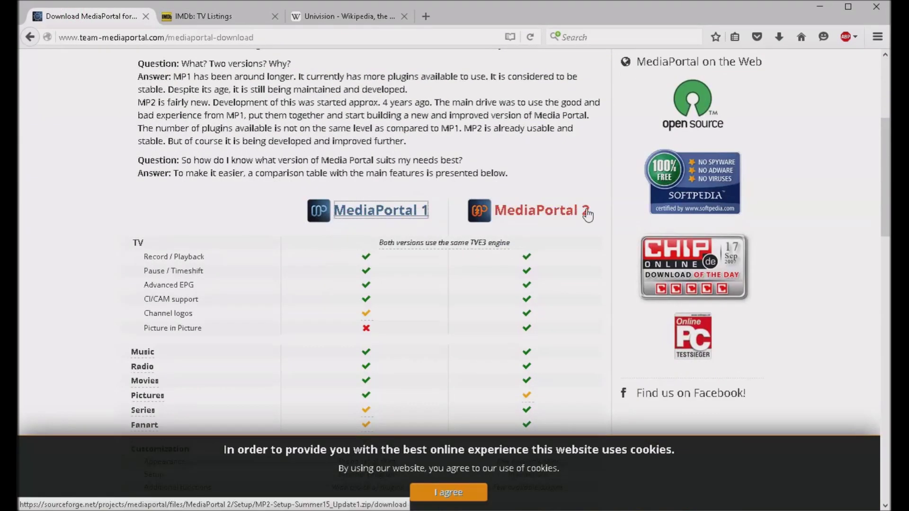
pyautogui.scroll(-1, 336, 233)
pyautogui.scroll(6, 337, 233)
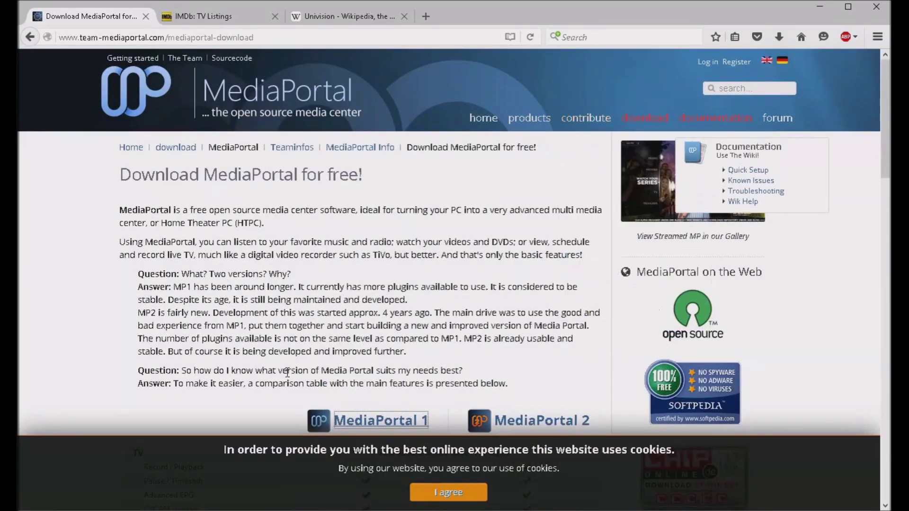
pyautogui.click(372, 430)
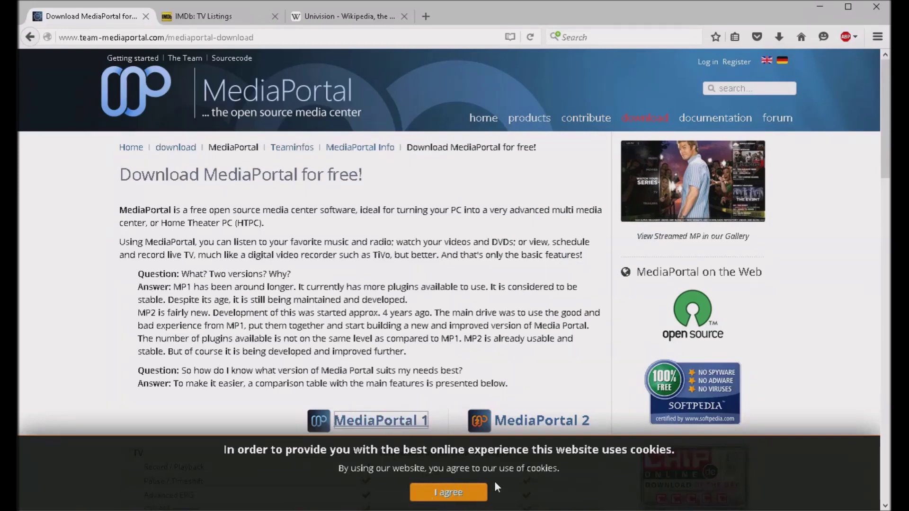